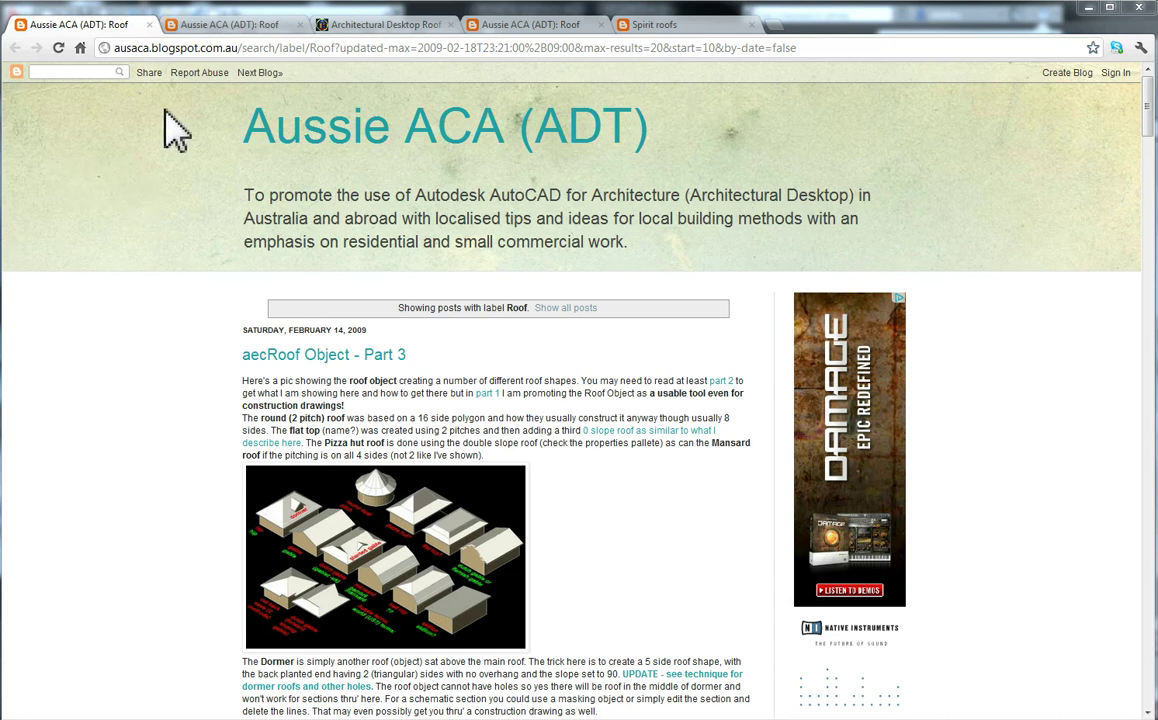
Show the second Aussie ACA roof article in the browser.
click(223, 27)
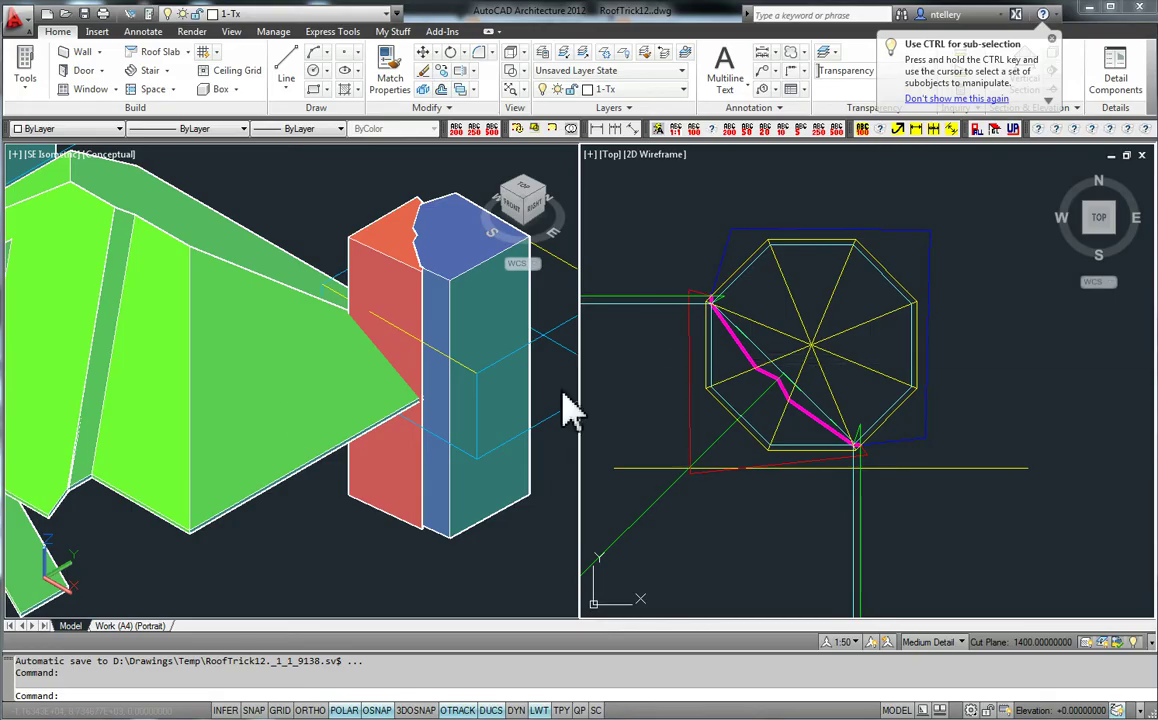
Select the main roof in the plan view and examine its edges at the upper-left corner of the octagonal roof.
scroll(822, 480, down, 5)
scroll(865, 418, up, 5)
middle_click(832, 424)
click(682, 490)
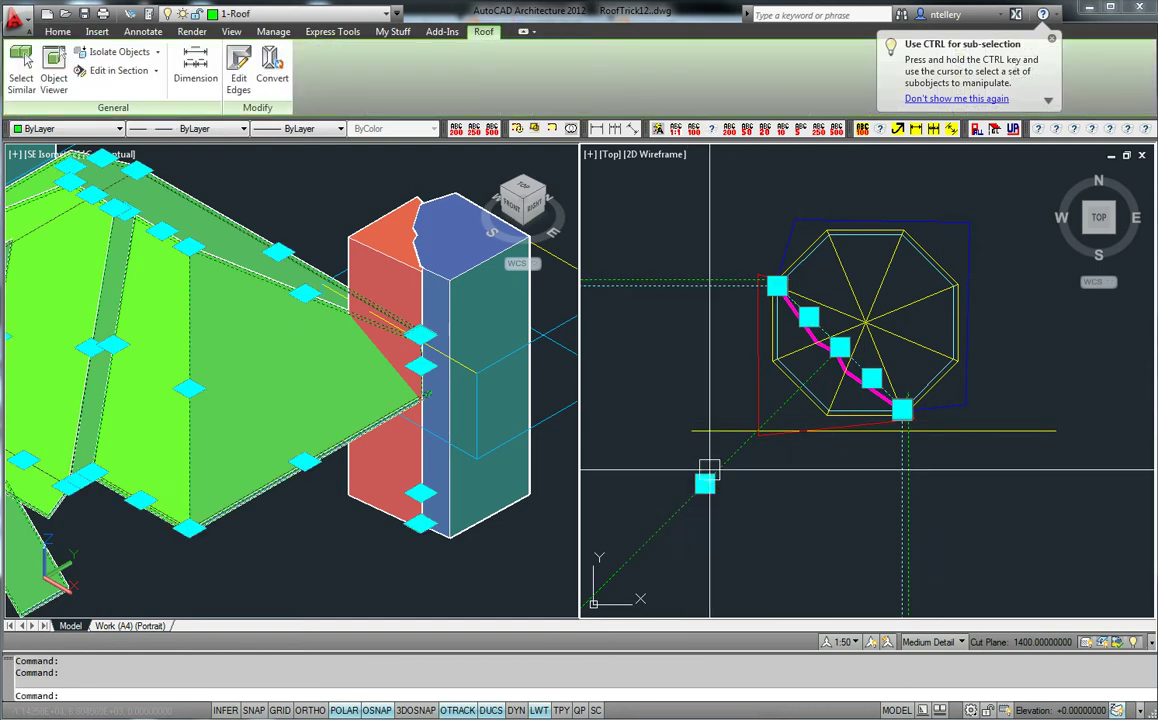
middle_drag(737, 460, 752, 483)
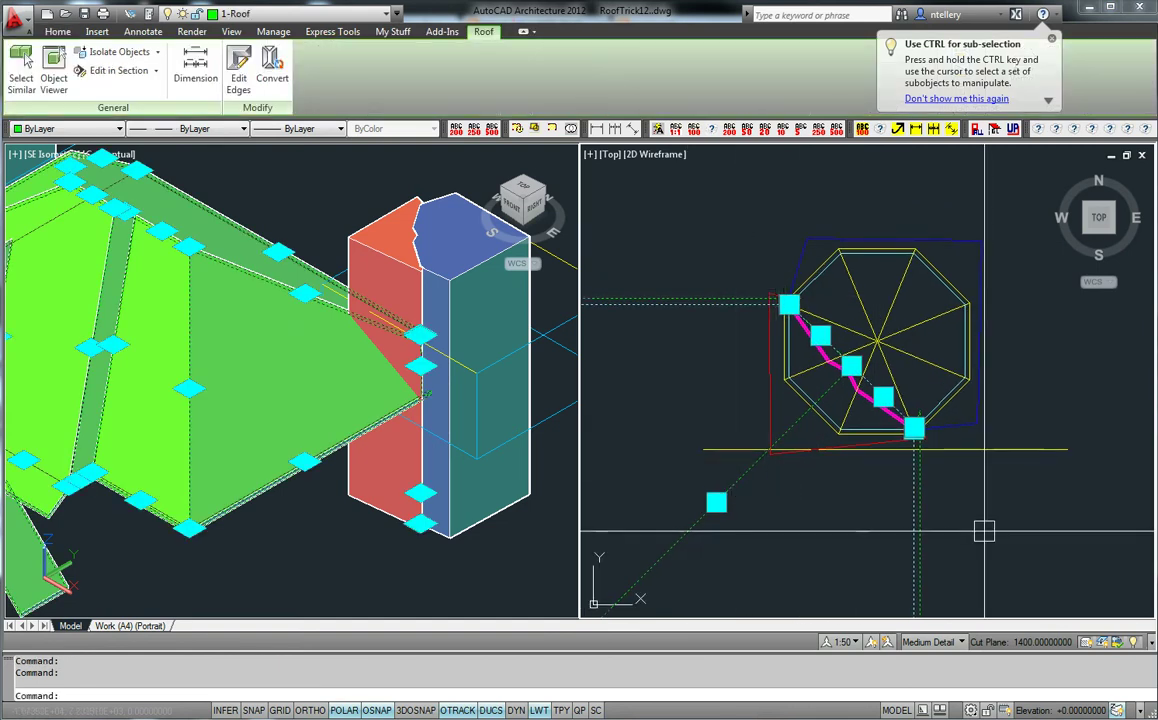
scroll(765, 301, up, 8)
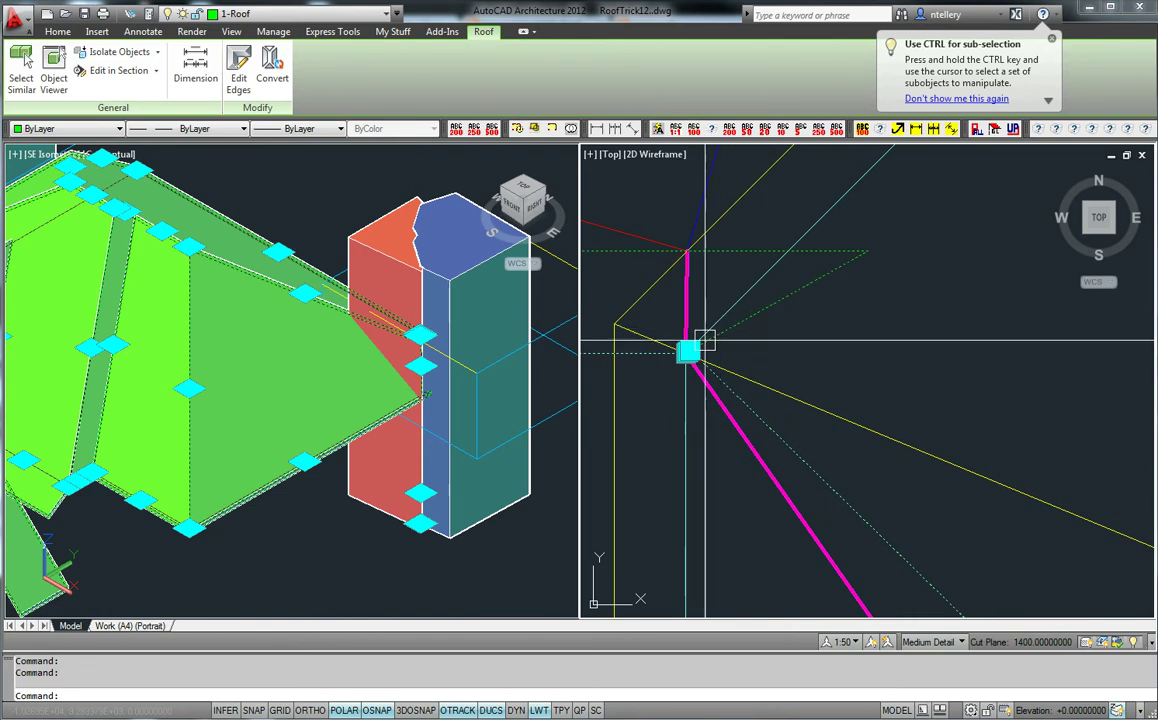
scroll(697, 344, up, 5)
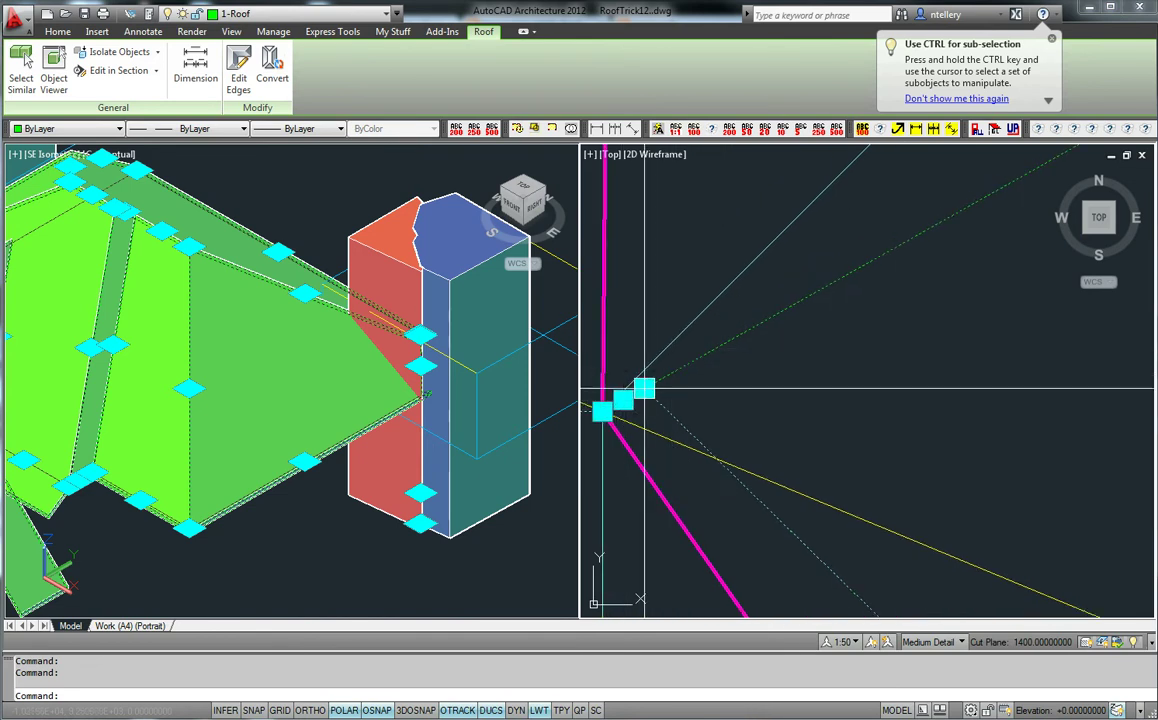
scroll(742, 367, up, 3)
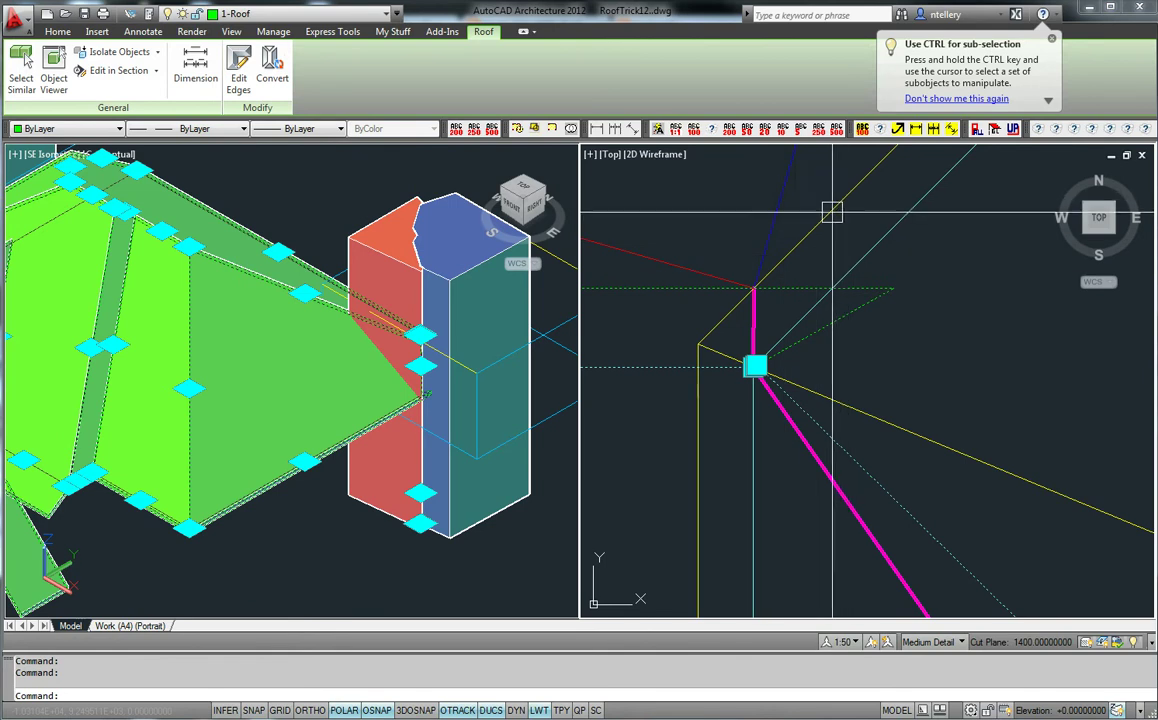
Select the octagonal roof in the plan view to inspect its outline and ridges, and clear the selection.
scroll(750, 240, down, 3)
mouse_move(797, 435)
middle_down()
mouse_move(860, 405)
mouse_move(824, 395)
mouse_move(804, 366)
middle_up()
key(Escape)
click(812, 360)
scroll(840, 350, down, 2)
scroll(792, 383, up, 3)
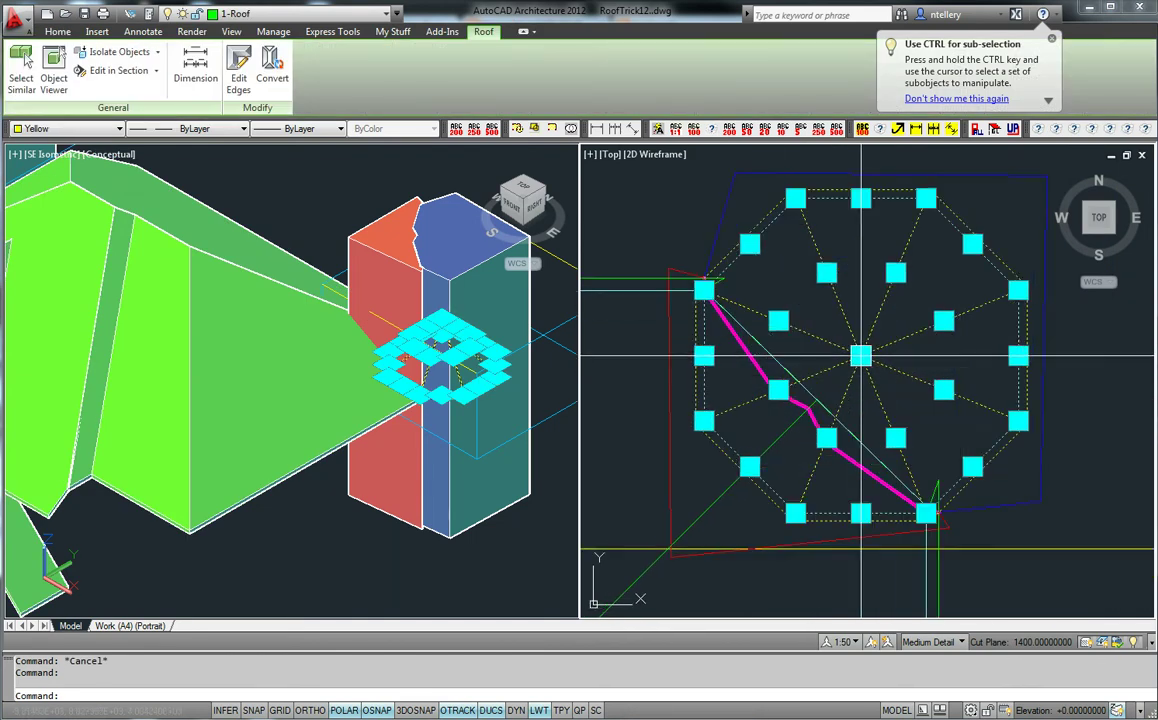
key(Escape)
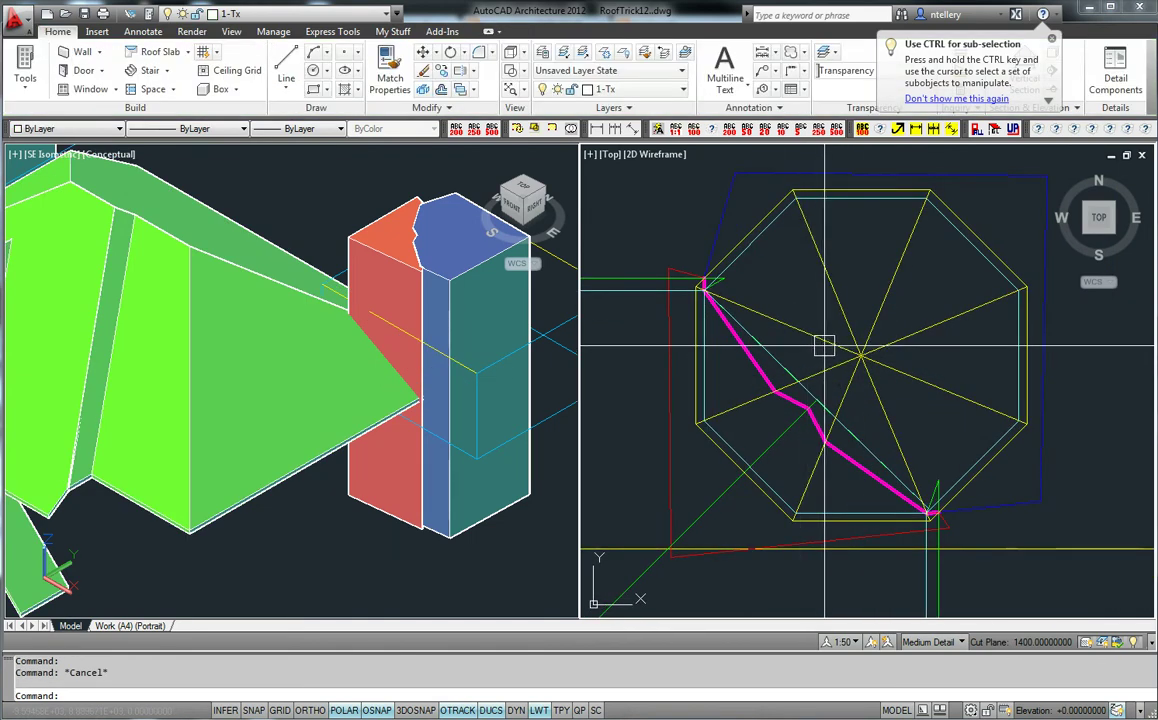
Turn off the layer of the tall mass elements around the octagonal roof.
click(480, 560)
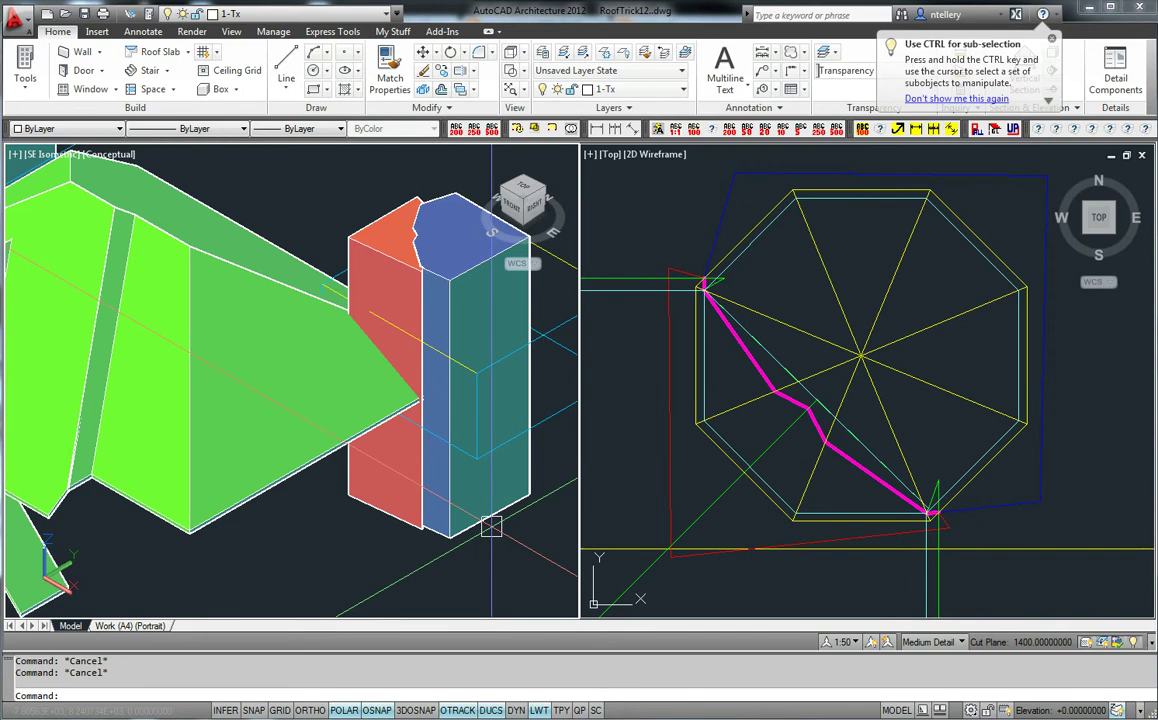
text(lo)
key(Return)
click(483, 524)
key(Return)
Select the octagonal roof and the main roof in turn to examine the edges where their corners meet in plan.
click(672, 428)
click(761, 317)
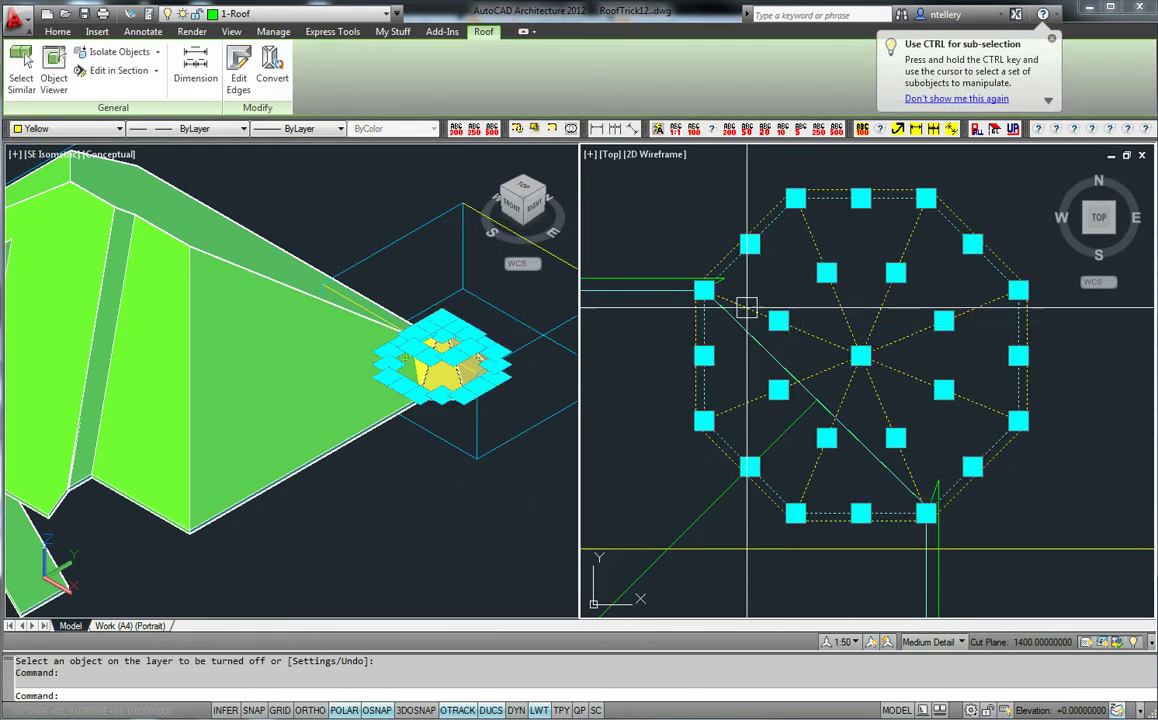
key(Escape)
scroll(810, 300, up, 5)
scroll(810, 300, down, 3)
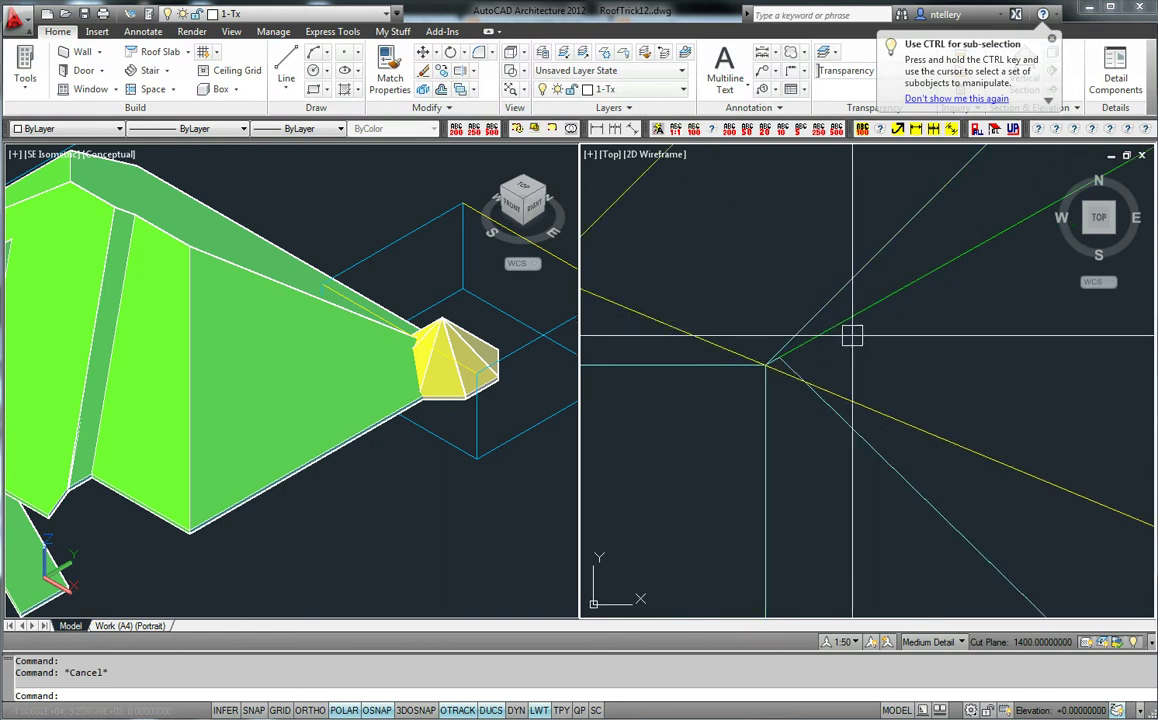
click(736, 370)
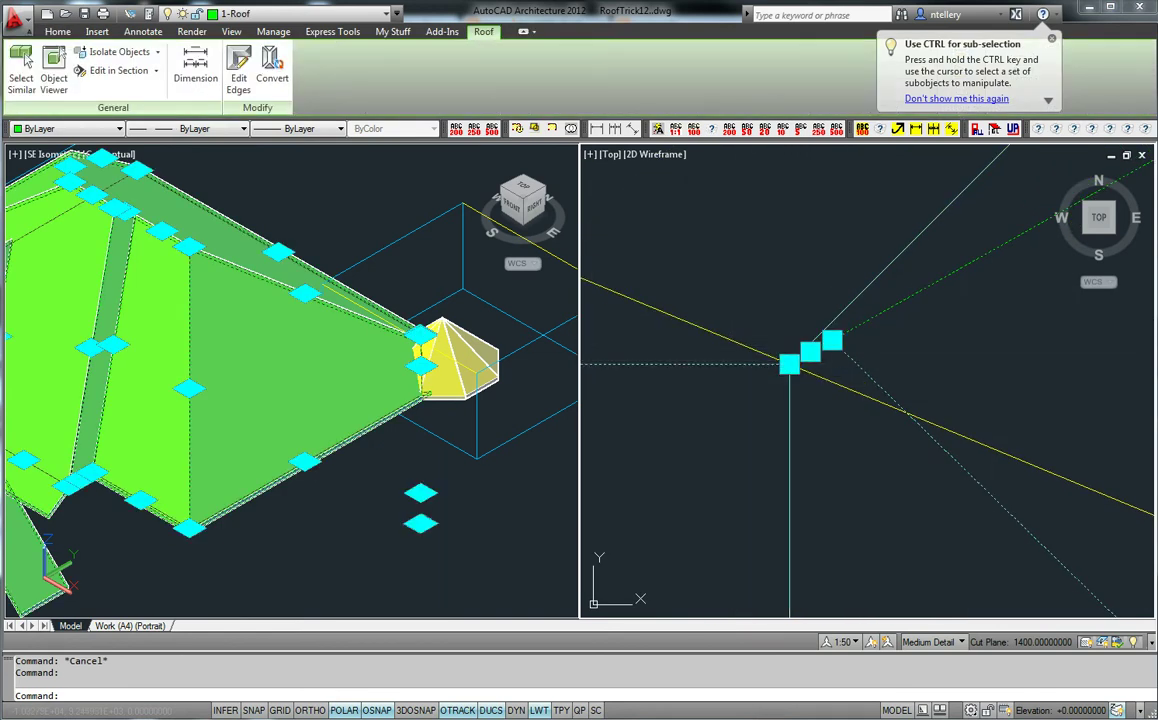
click(732, 345)
key(Escape)
click(765, 355)
key(Escape)
click(731, 364)
key(Escape)
Locate the neighbouring house copy in plan and inspect its many-faceted corner roof.
scroll(771, 356, down, 3)
scroll(809, 332, up, 1)
scroll(920, 457, down, 5)
middle_drag(892, 449, 906, 470)
scroll(804, 388, up, 1)
scroll(688, 378, up, 5)
click(703, 393)
middle_drag(703, 393, 800, 385)
scroll(625, 374, down, 3)
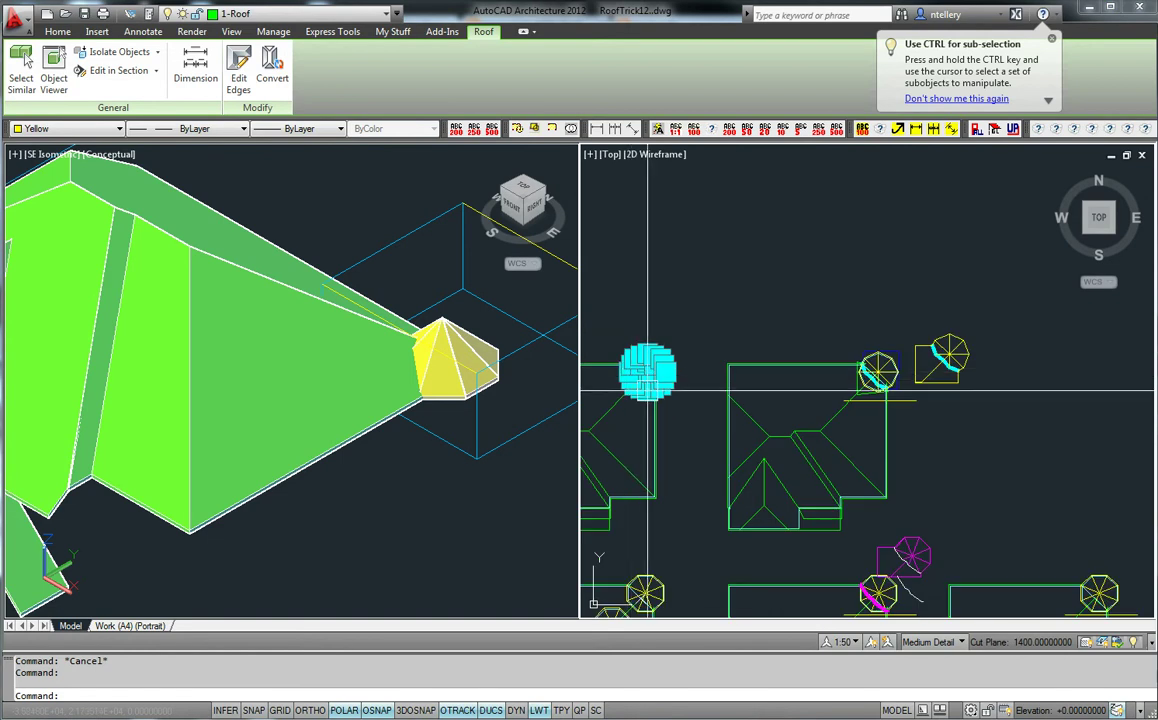
scroll(645, 374, up, 2)
key(Escape)
View the neighbouring copy's main roof and faceted corner roof together in the Object Viewer and orbit around their junction.
click(698, 468)
click(641, 383)
right_click(644, 377)
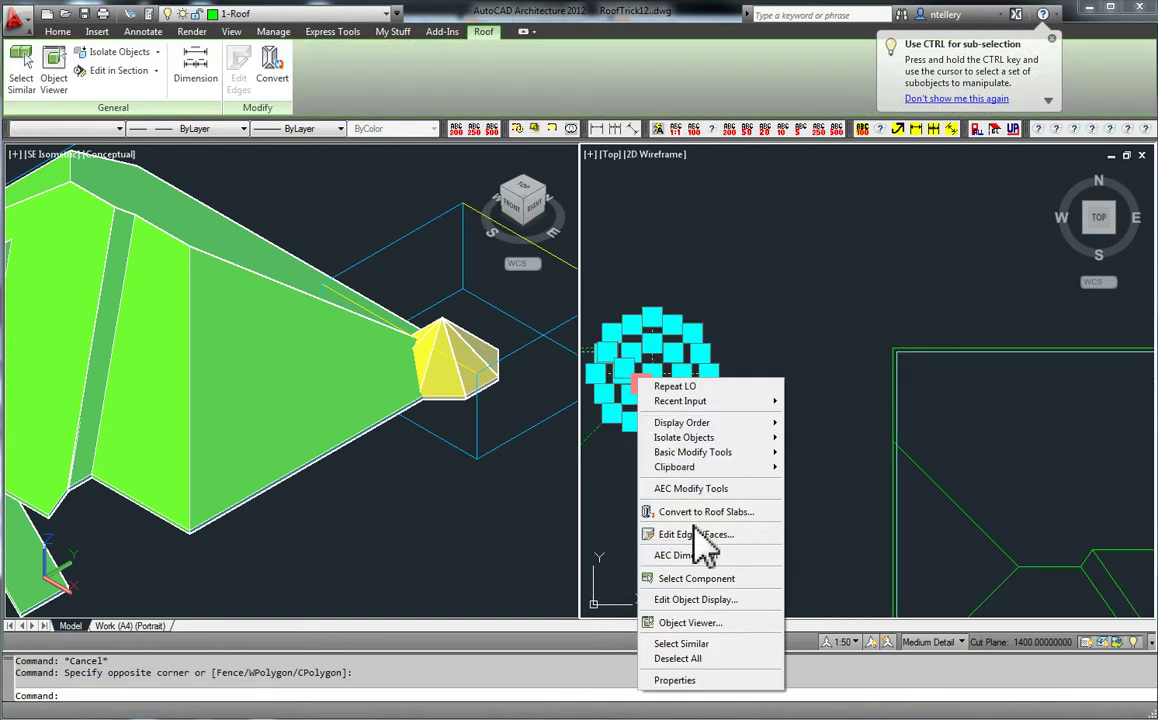
click(703, 626)
middle_drag(668, 407, 401, 548)
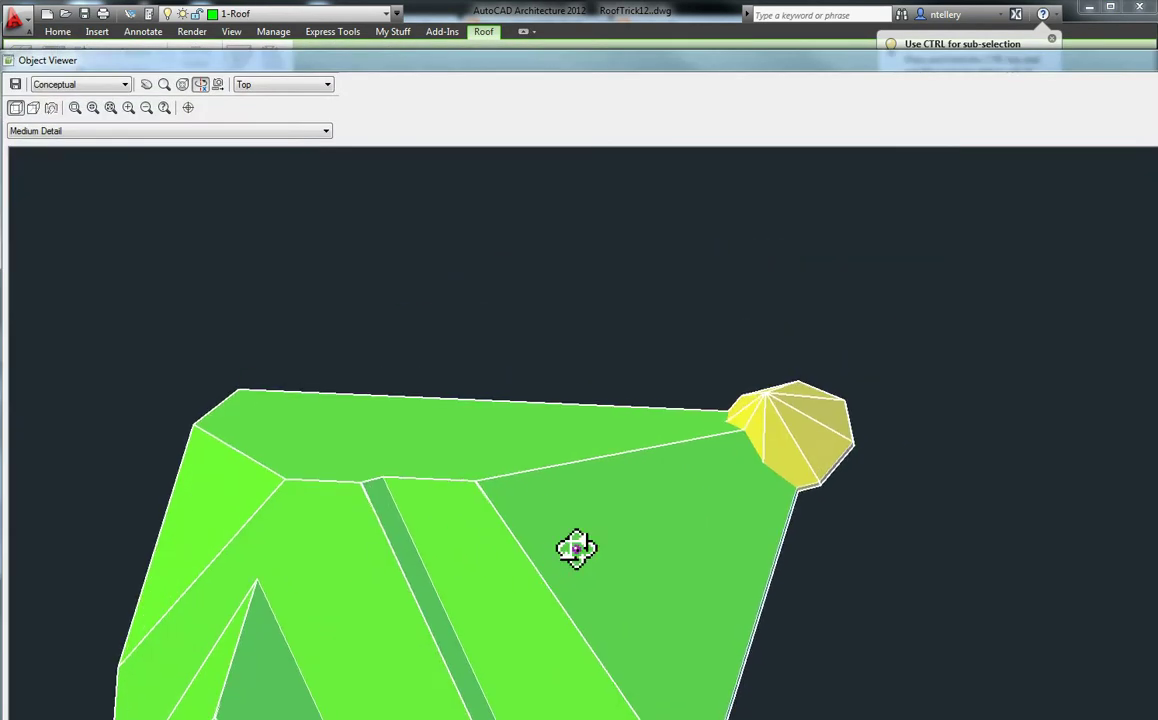
scroll(749, 490, up, 5)
middle_drag(771, 405, 724, 670)
drag(786, 281, 703, 395)
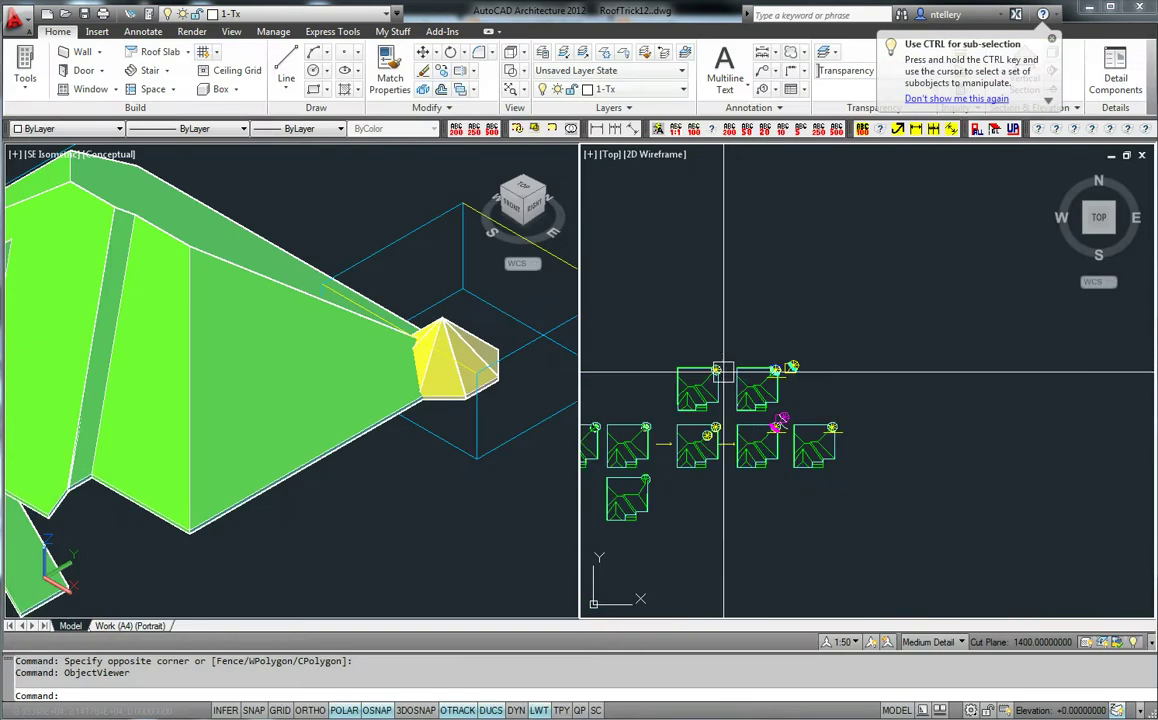
Select the main and corner roofs of another house copy and examine their junction in the Object Viewer.
scroll(958, 436, up, 4)
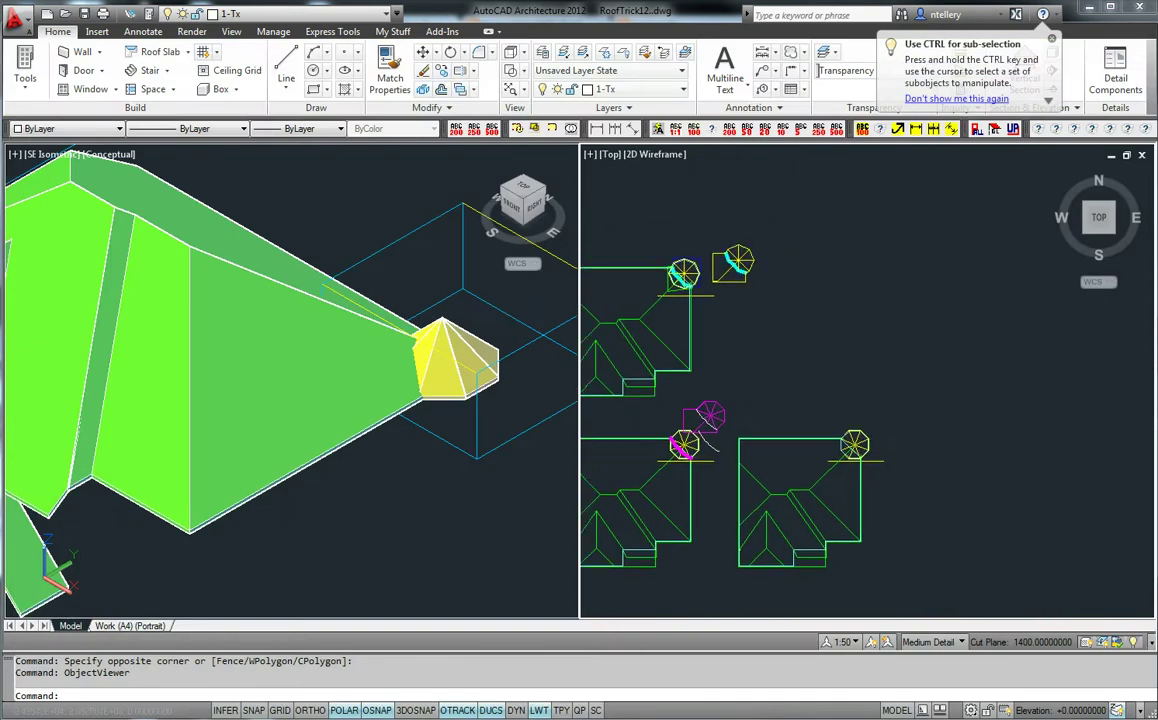
scroll(877, 440, up, 5)
click(832, 571)
click(673, 493)
right_click(671, 493)
click(742, 430)
drag(719, 284, 711, 478)
middle_drag(743, 557, 760, 545)
scroll(760, 545, up, 4)
scroll(684, 529, down, 2)
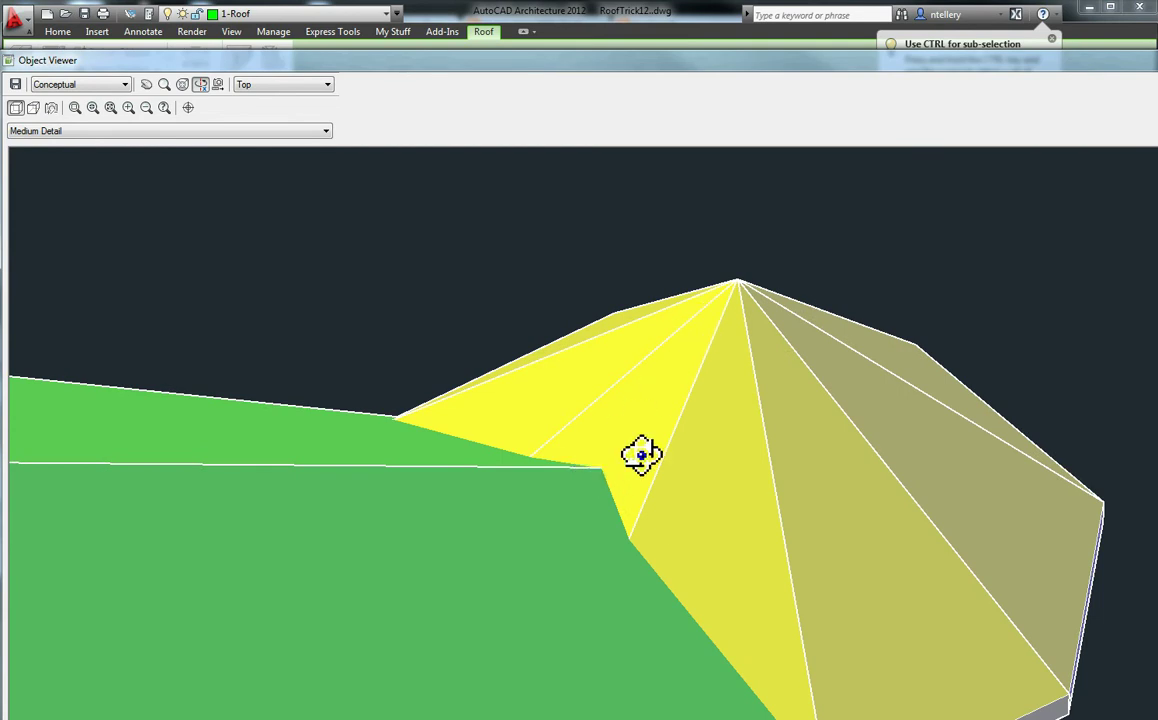
key(Escape)
Examine the corner overlap of the main and octagonal roofs in plan, selecting the octagonal roof to identify its edges.
middle_drag(633, 455, 786, 345)
scroll(786, 345, up, 5)
scroll(602, 279, up, 5)
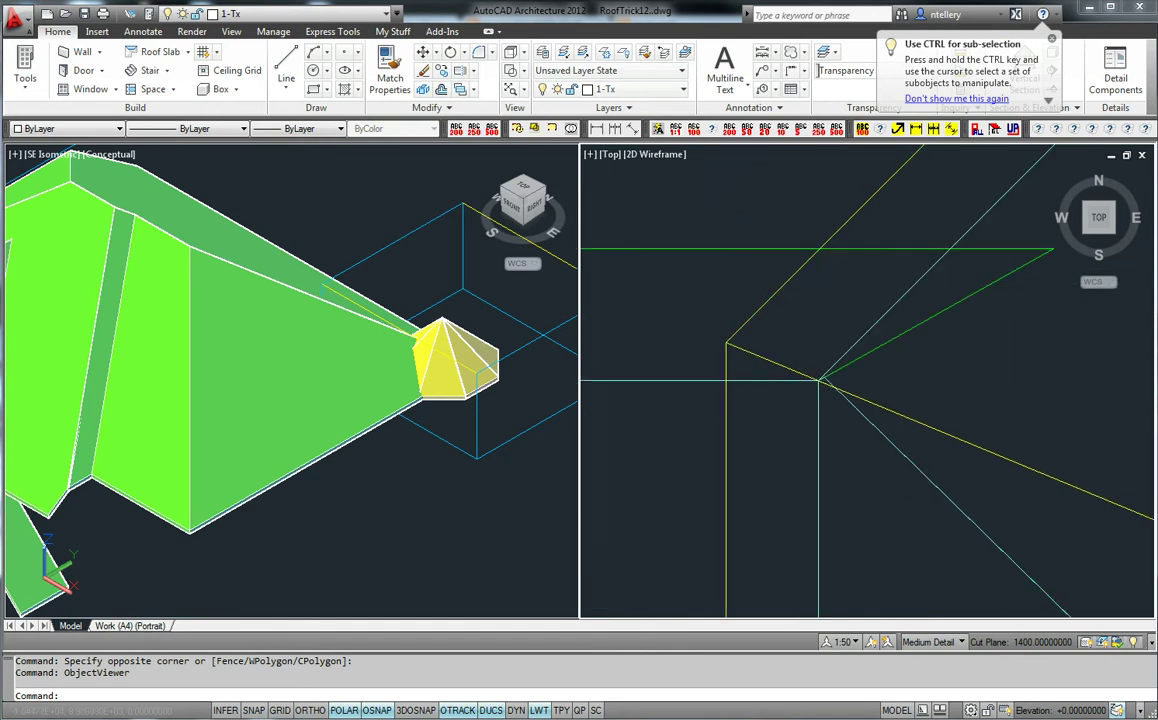
scroll(734, 305, down, 5)
middle_drag(747, 380, 768, 375)
scroll(736, 378, up, 2)
scroll(736, 378, down, 1)
scroll(670, 300, up, 5)
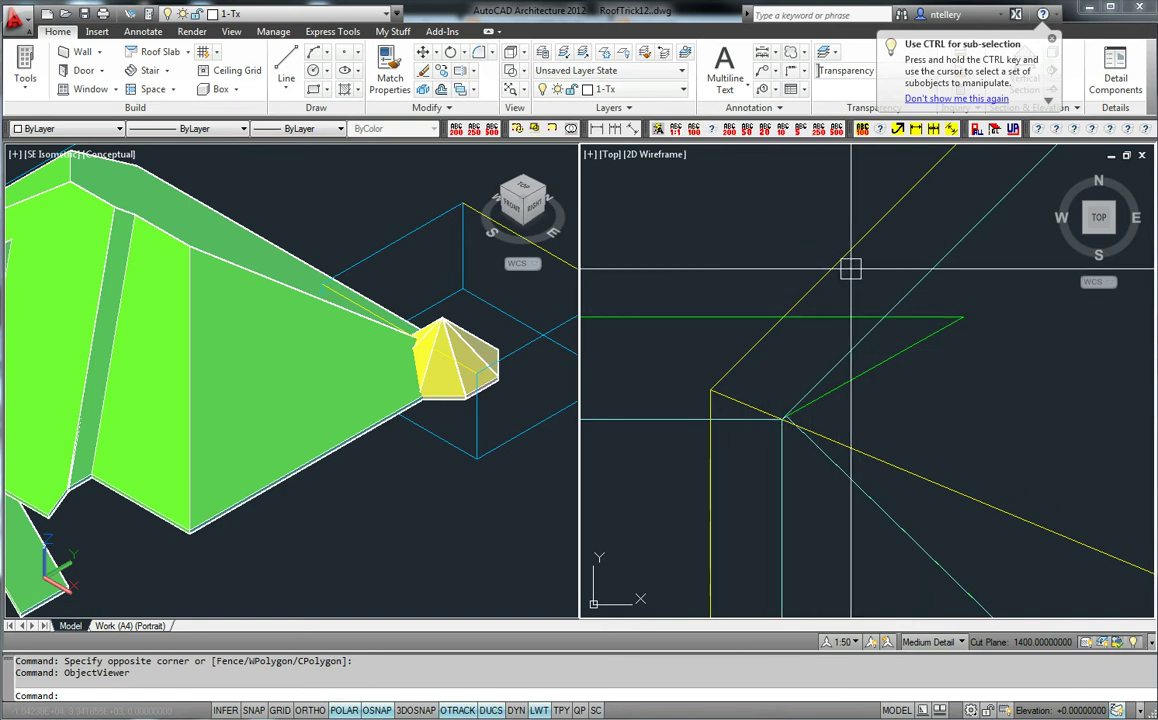
scroll(721, 362, down, 4)
click(721, 362)
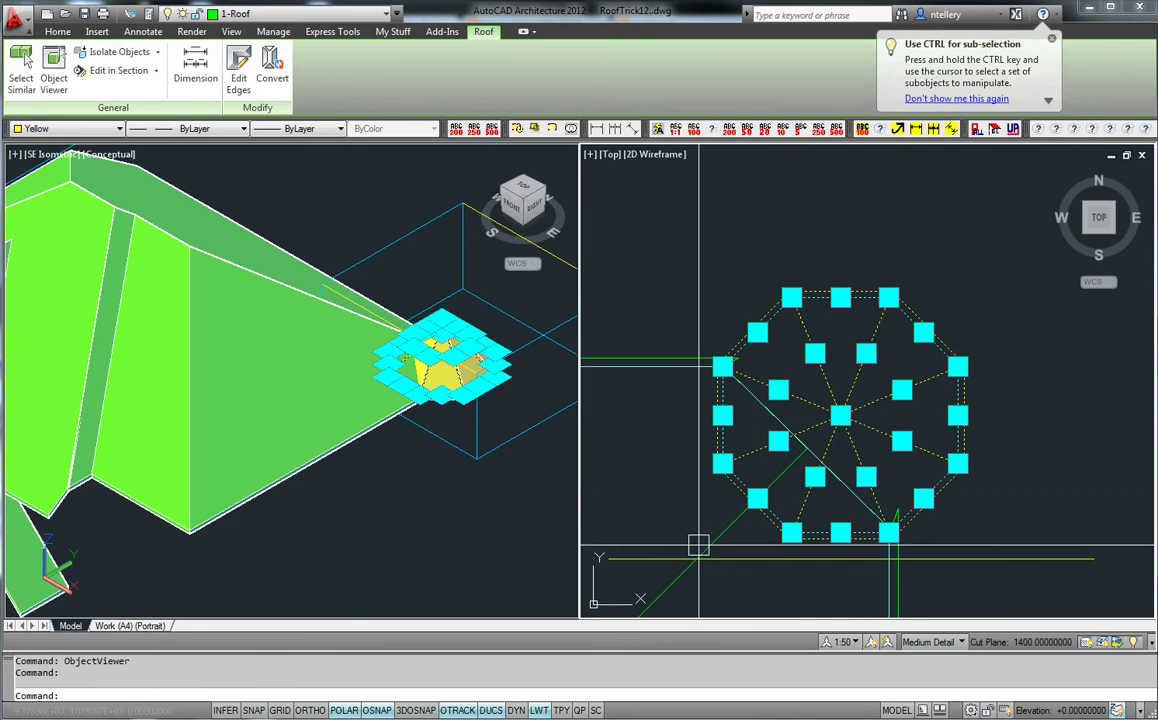
key(Escape)
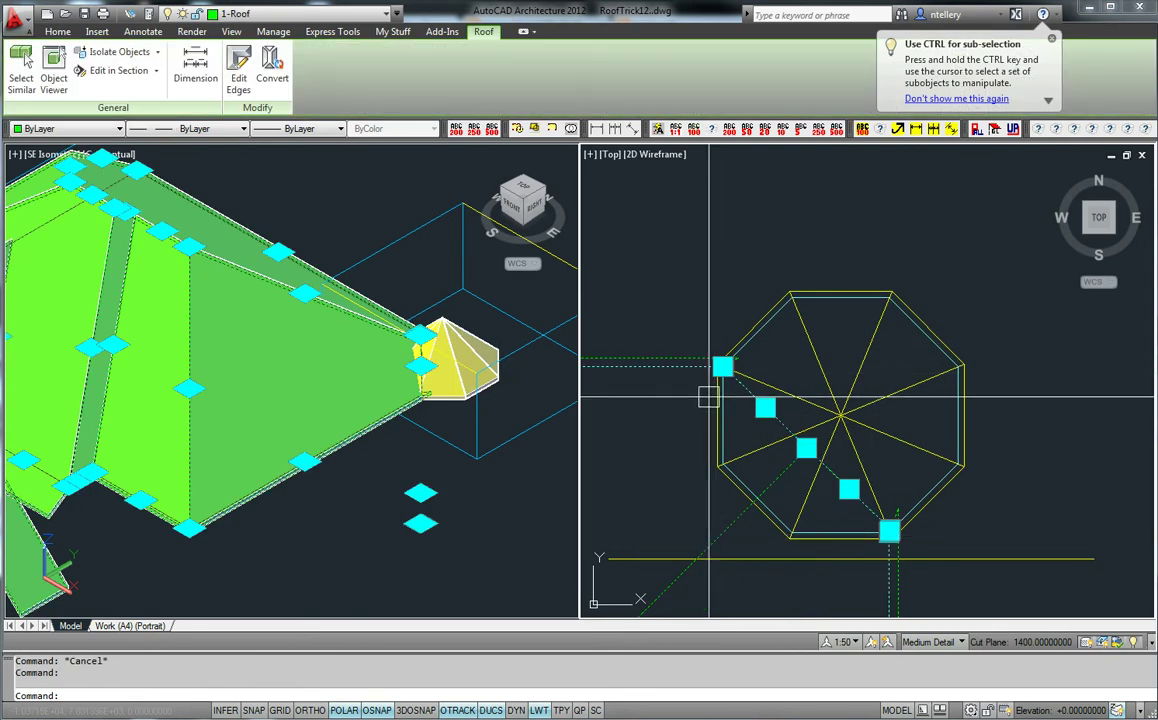
Set the main roof's lineweight to 0.40 mm and give the octagonal roof a heavier lineweight as well.
click(296, 129)
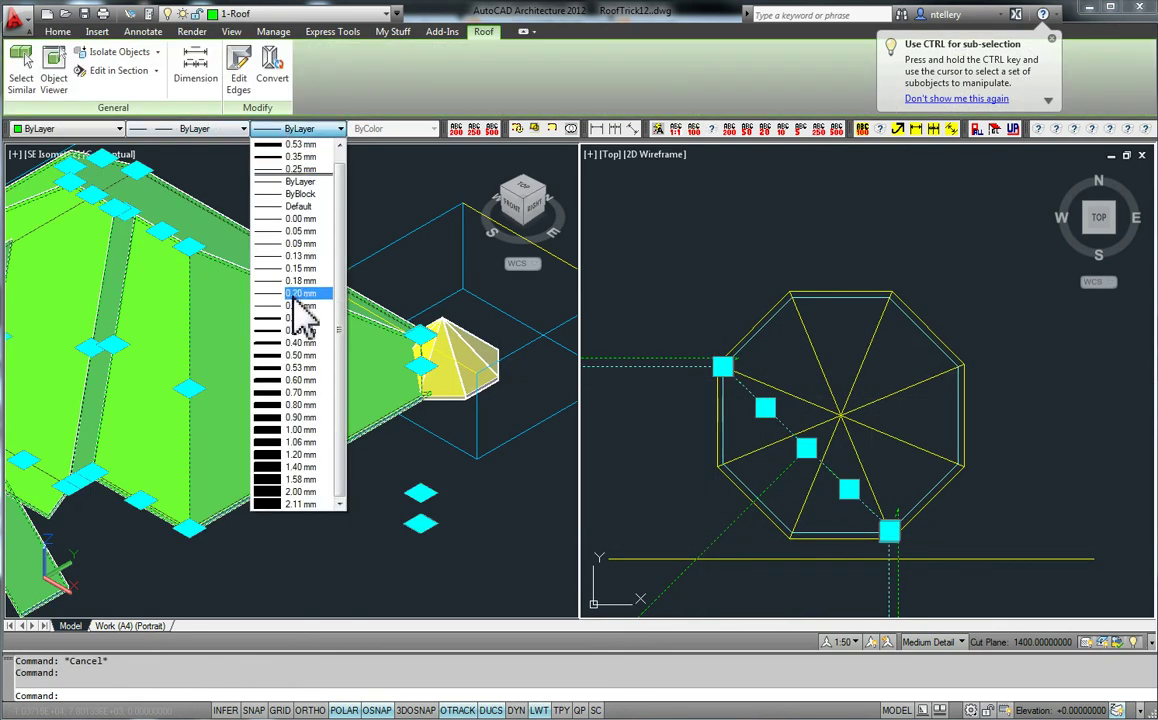
click(301, 343)
key(Escape)
click(768, 389)
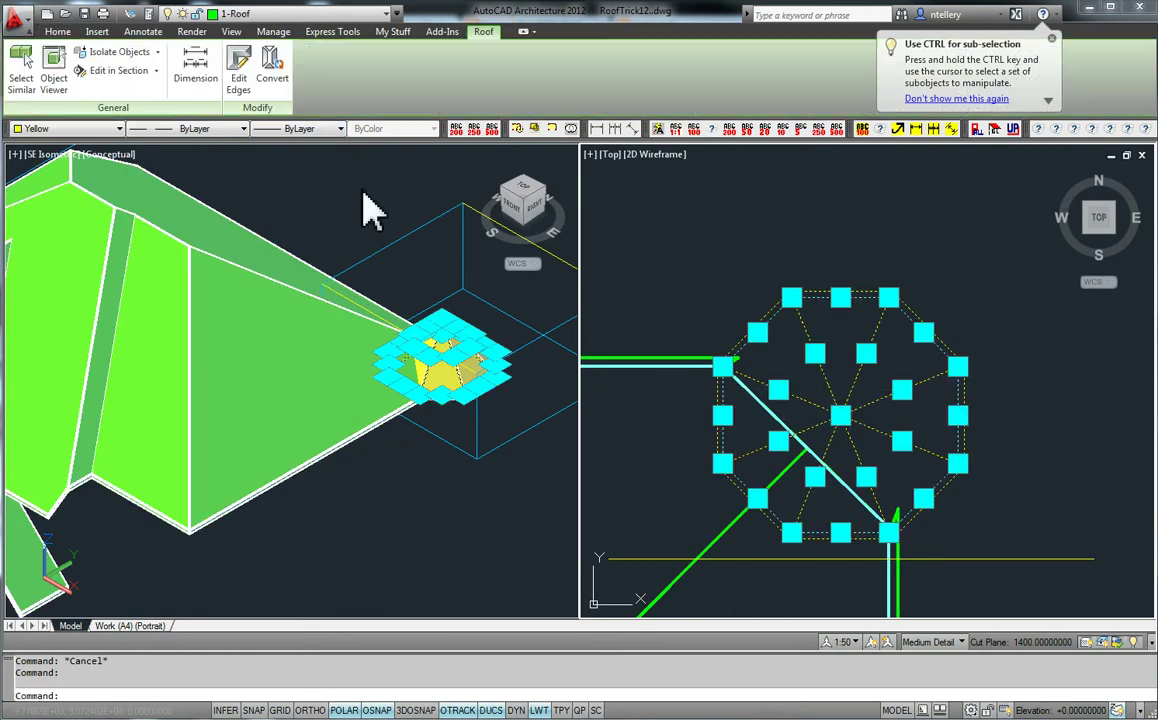
click(300, 130)
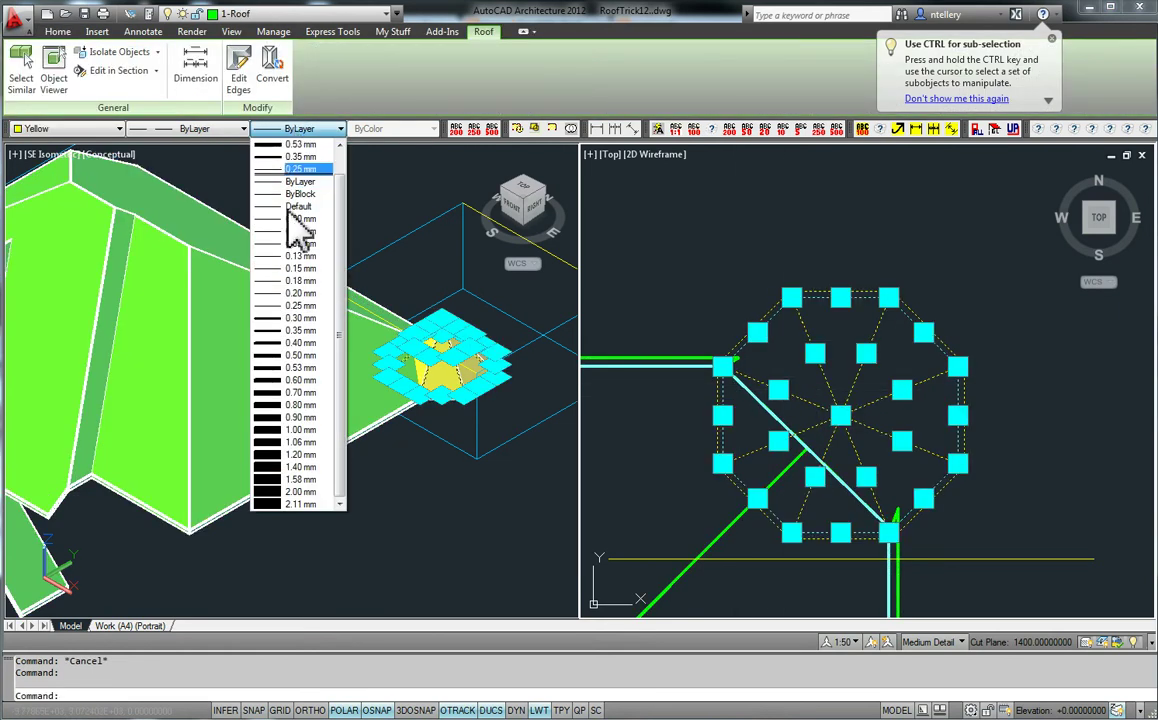
click(302, 334)
key(Escape)
View the main and octagonal roofs together in the Object Viewer and orbit to inspect their intersection from below.
scroll(846, 445, up, 3)
middle_drag(843, 454, 880, 423)
scroll(880, 424, down, 3)
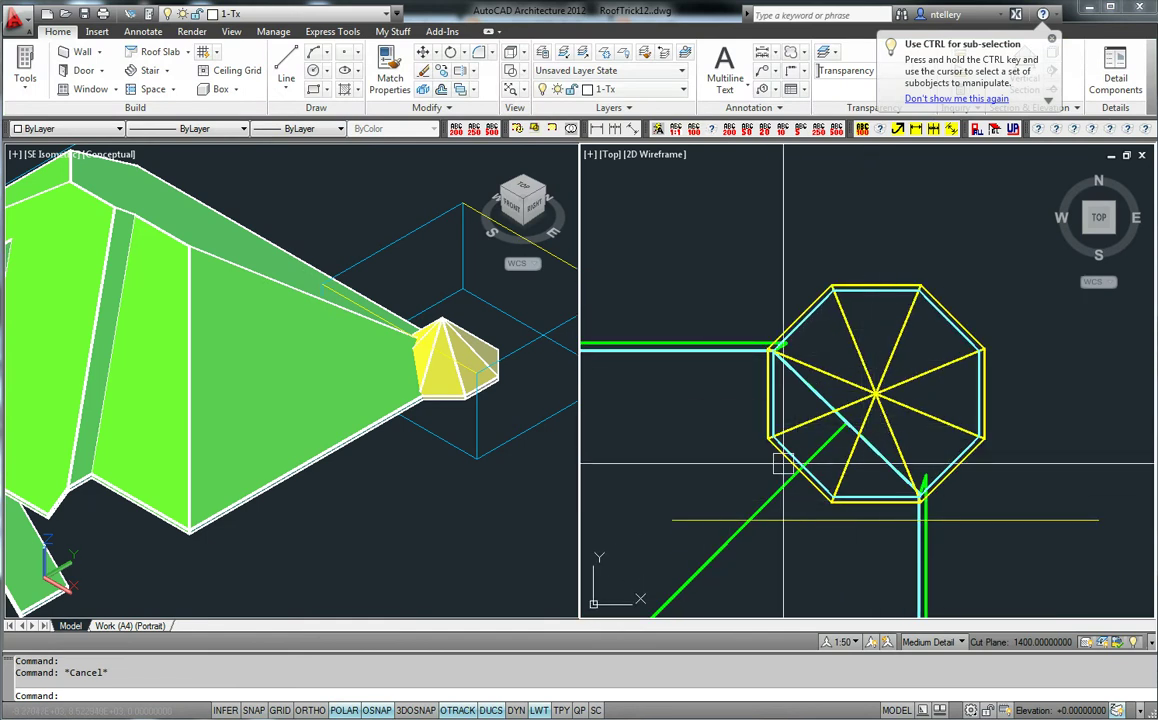
click(946, 475)
click(799, 416)
right_click(799, 417)
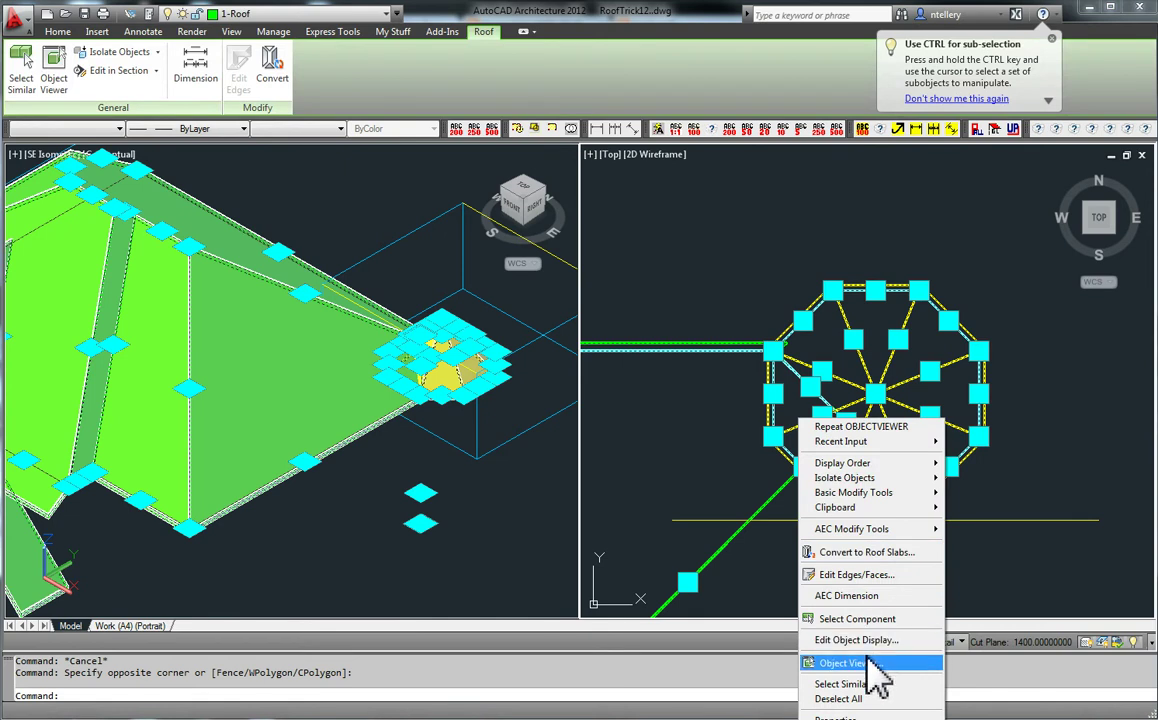
click(864, 662)
drag(571, 336, 805, 465)
middle_drag(805, 465, 662, 553)
scroll(670, 549, up, 3)
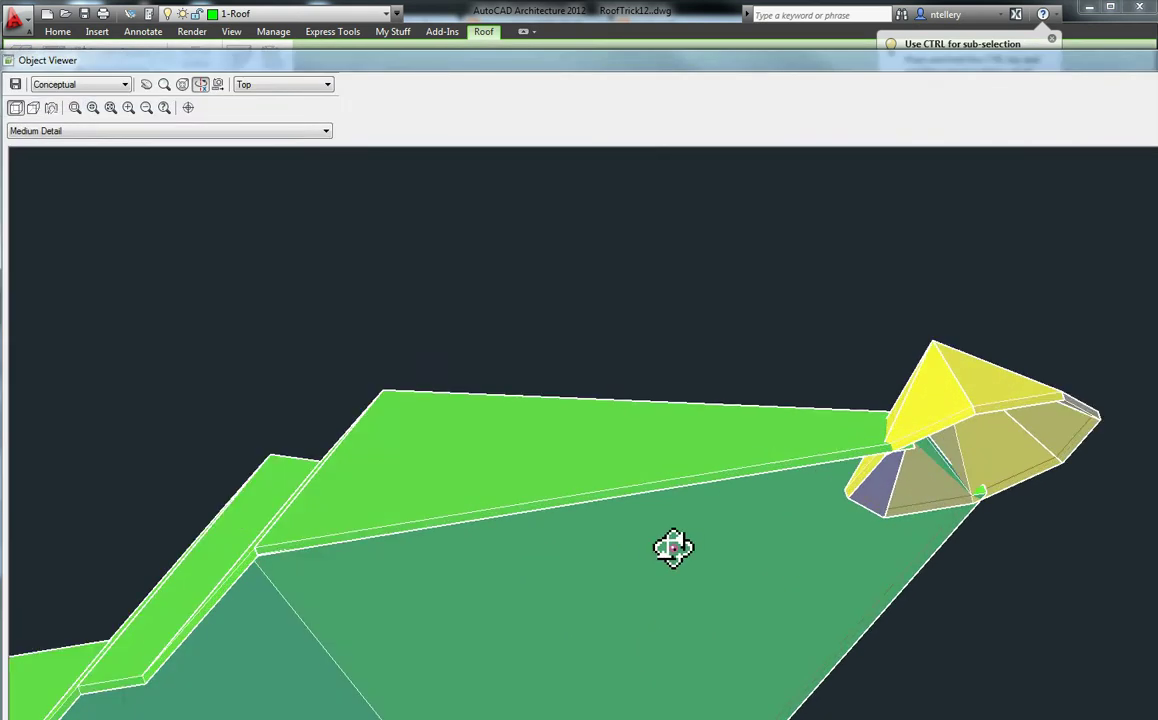
drag(552, 540, 579, 381)
key(Escape)
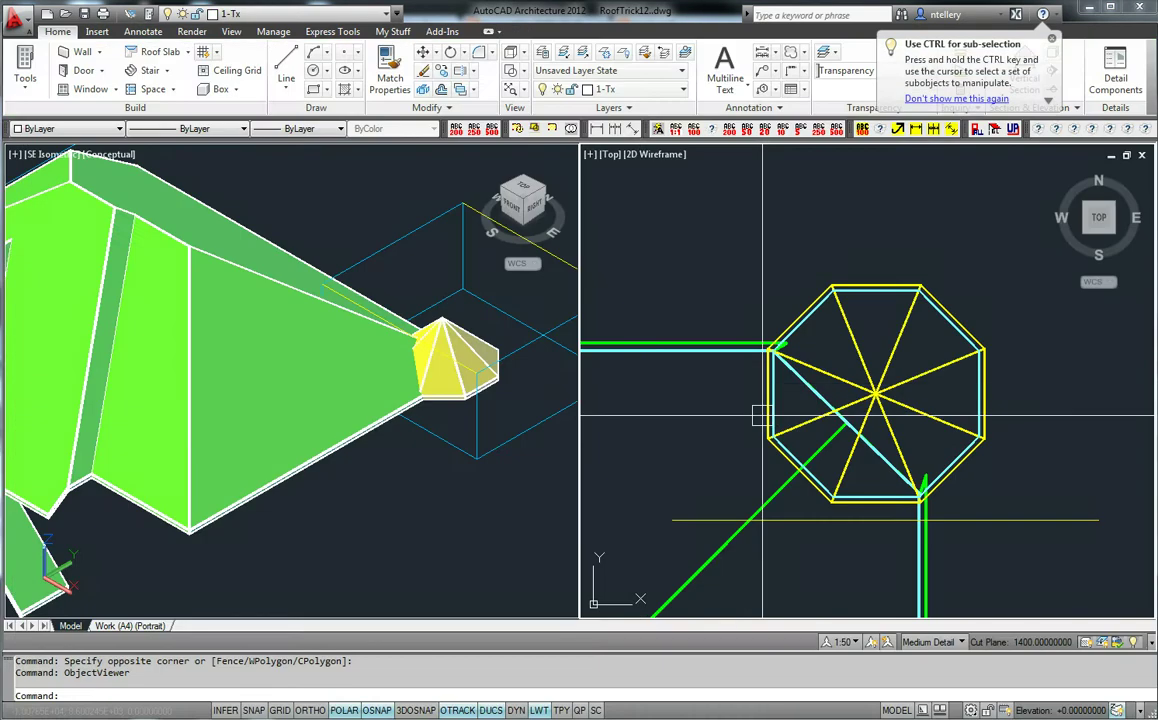
Select the building section line just below the octagonal roof in the plan view.
mouse_move(813, 462)
middle_down()
mouse_move(788, 404)
mouse_move(787, 414)
middle_up()
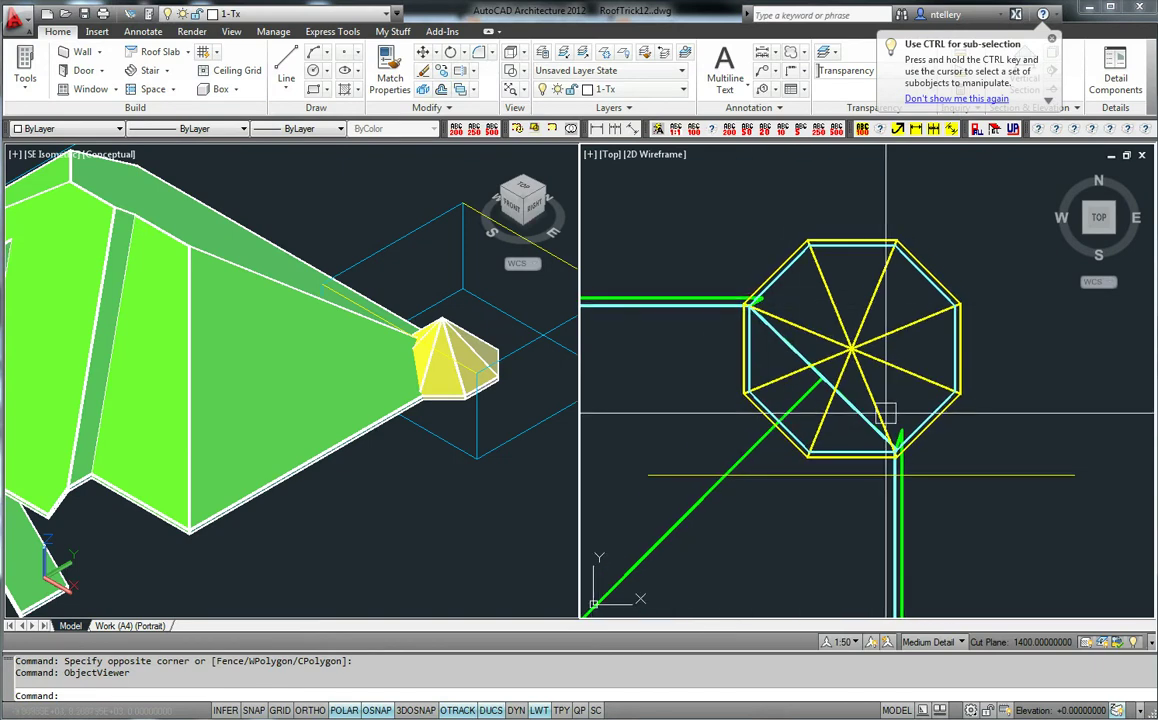
scroll(885, 428, down, 2)
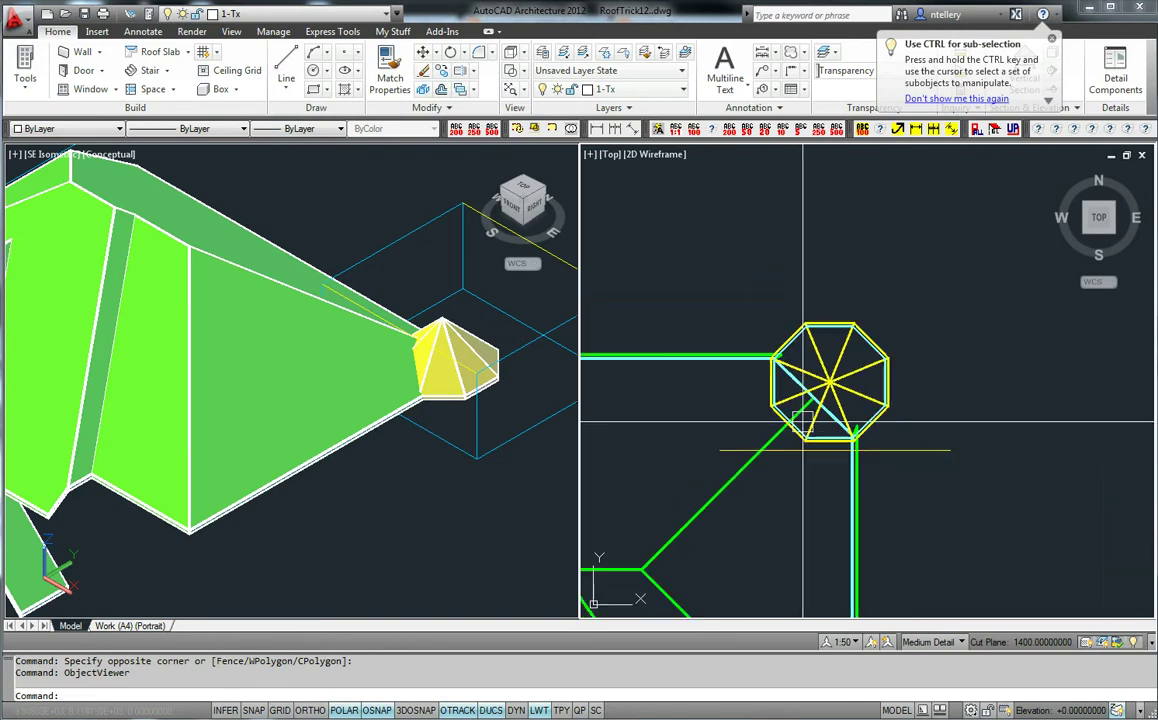
middle_drag(840, 455, 817, 465)
click(887, 463)
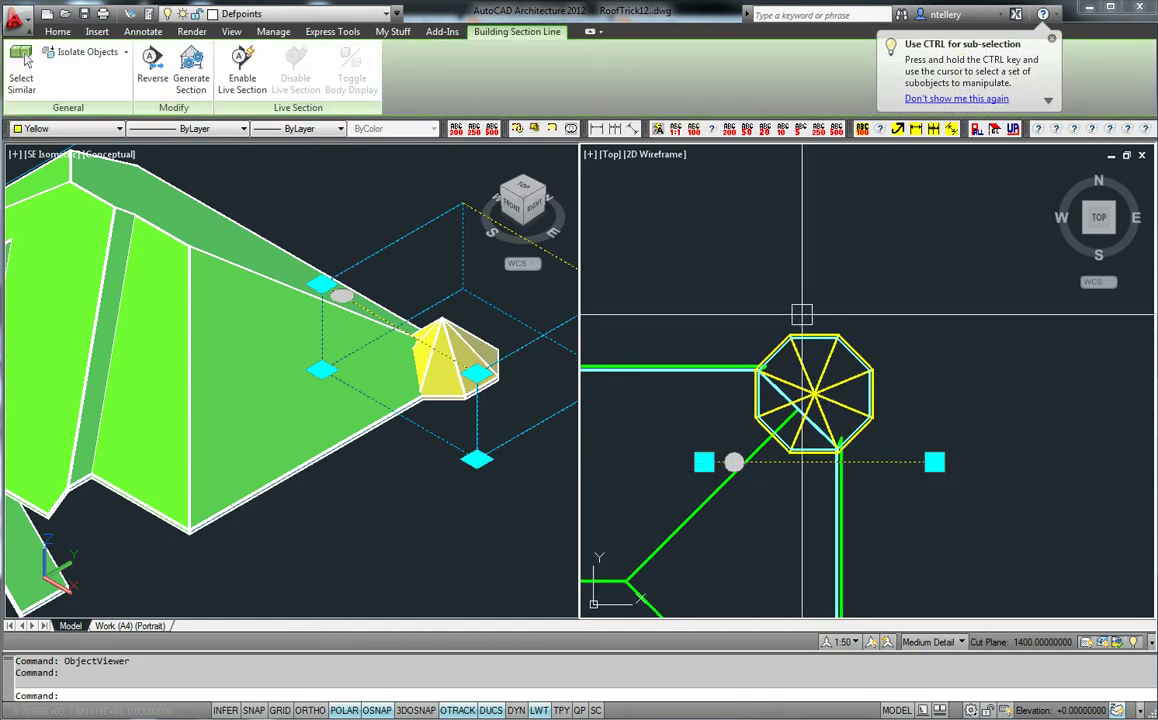
Examine the magenta roof linework and separate stepped polyline beside the neighbouring copy, and return to the octagonal roof.
middle_drag(881, 401, 1018, 419)
scroll(1018, 419, down, 5)
scroll(828, 400, up, 3)
key(Escape)
scroll(820, 380, up, 3)
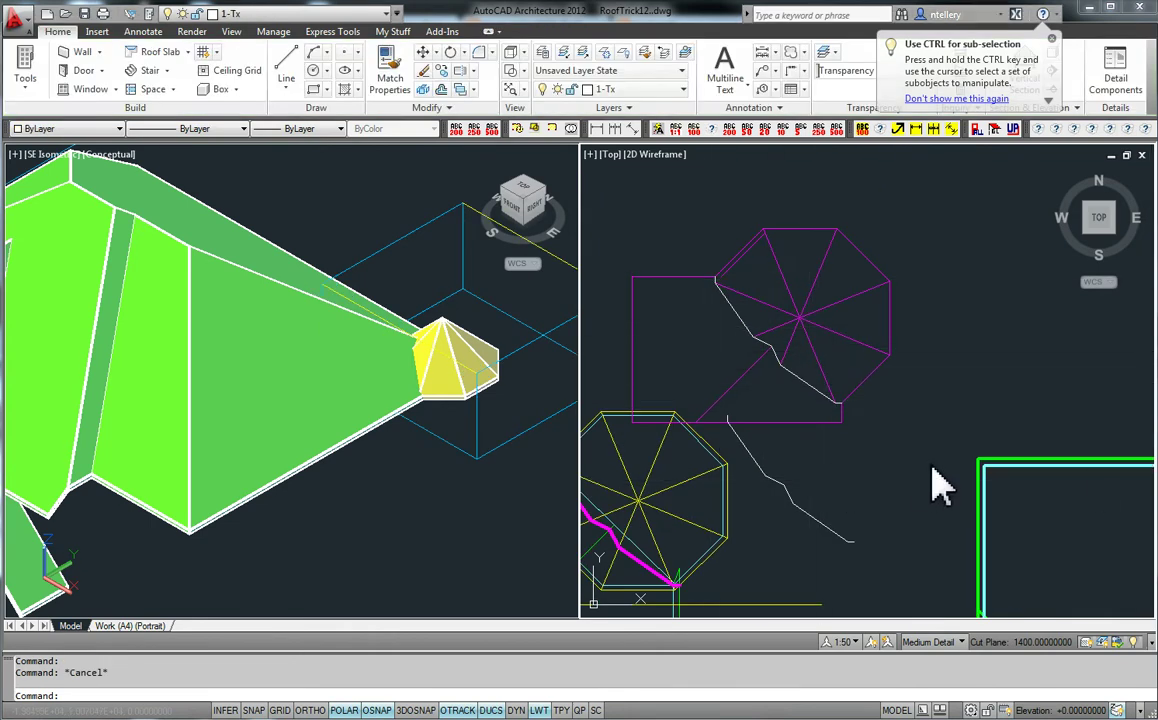
middle_drag(1048, 445, 527, 437)
middle_drag(1140, 465, 876, 436)
scroll(944, 457, up, 3)
middle_drag(950, 498, 933, 414)
key(Escape)
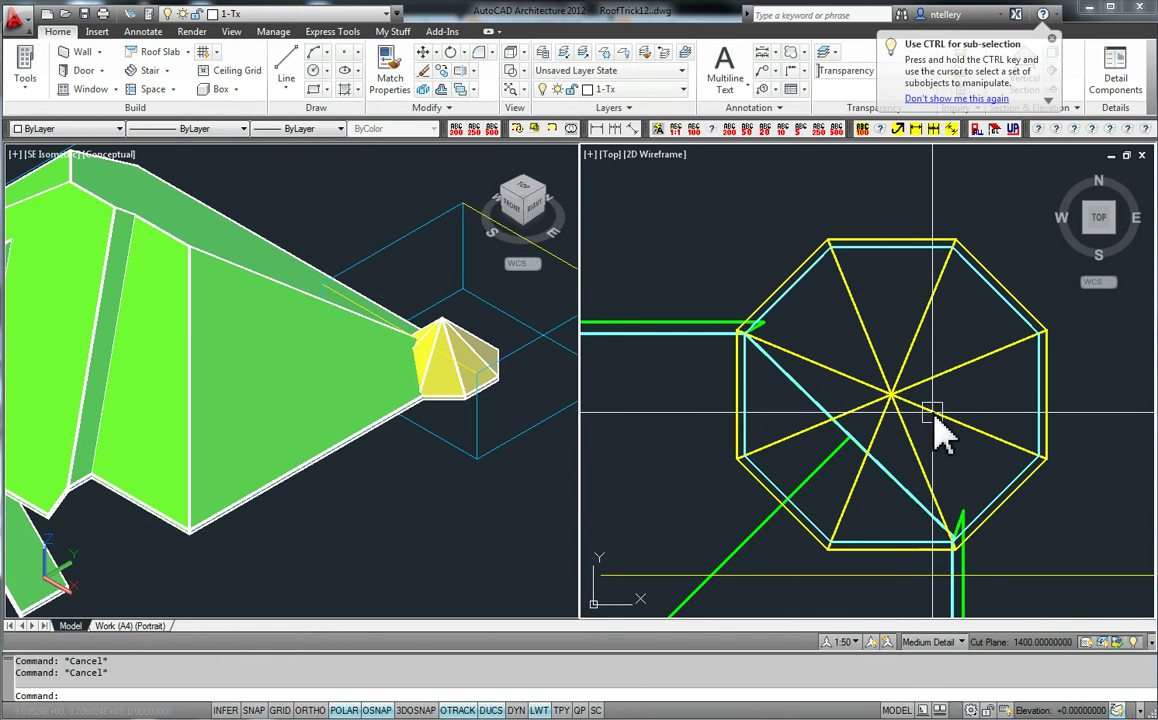
Turn all layers back on and select the magenta stepped polyline crossing the octagonal roof.
text(lll)
key(Return)
middle_drag(873, 460, 882, 442)
click(879, 473)
middle_drag(780, 330, 742, 332)
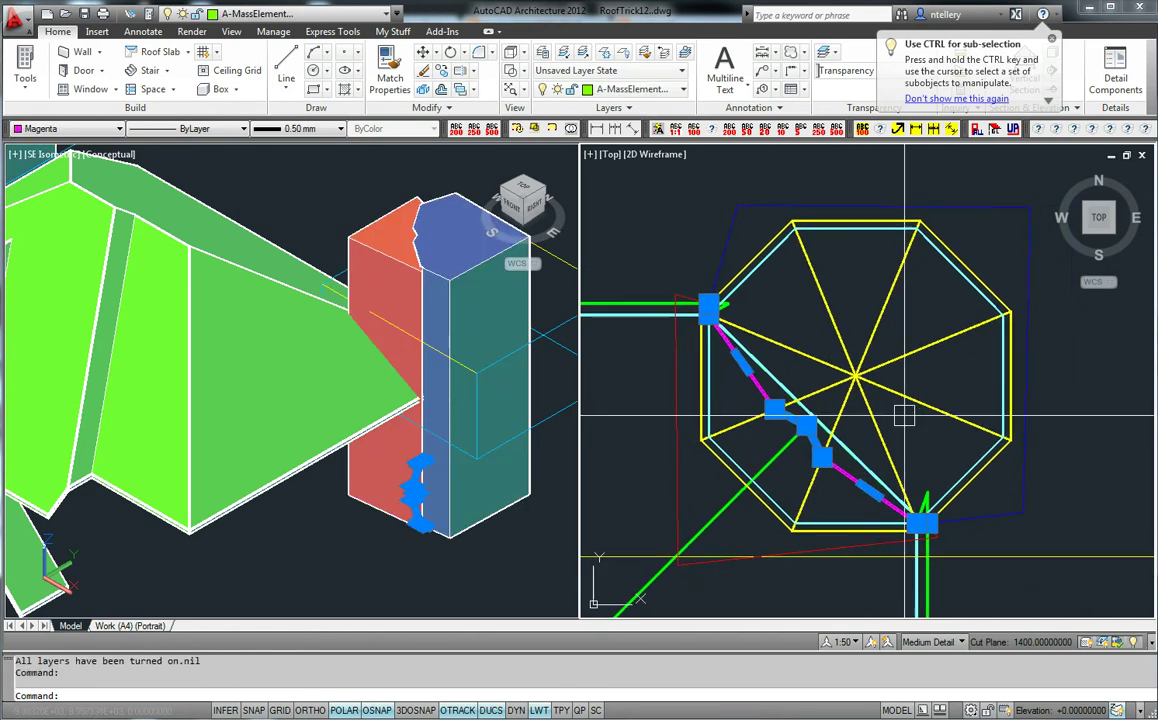
key(Escape)
click(703, 347)
key(Escape)
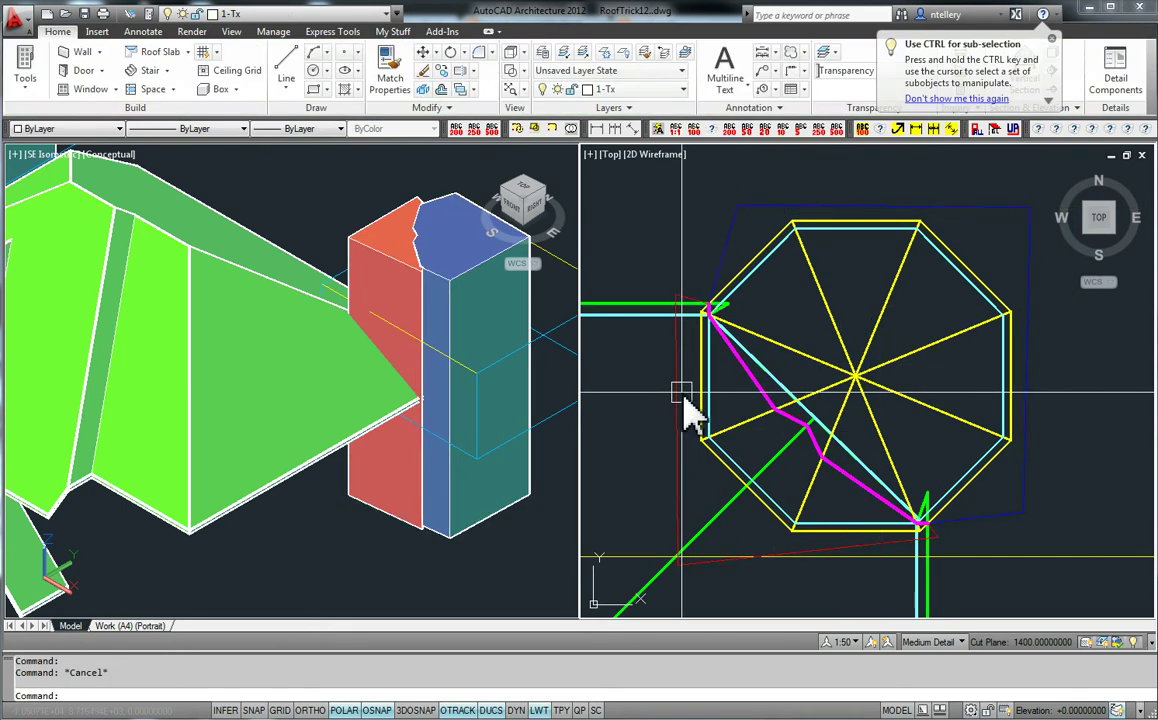
click(686, 404)
key(Escape)
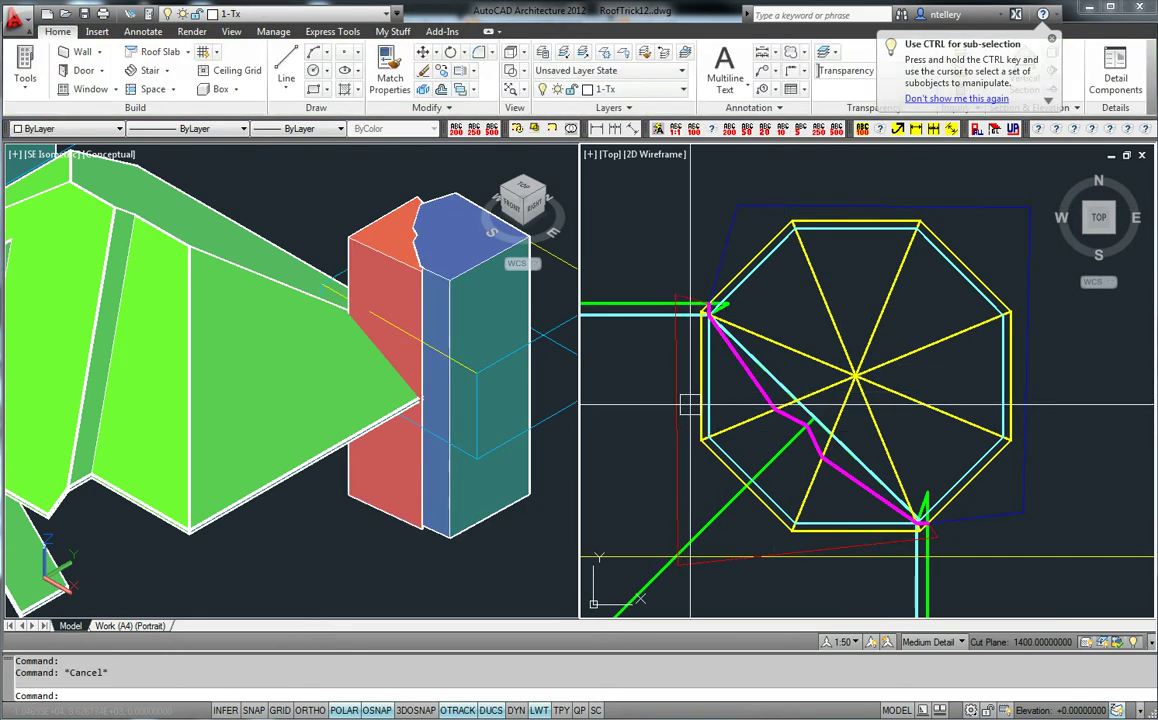
Draw a closed five-sided polyline freehand, overlapping the upper-right part of the octagonal roof in the plan view.
text(ok)
key(Return)
text(pl)
key(Return)
scroll(815, 385, down, 4)
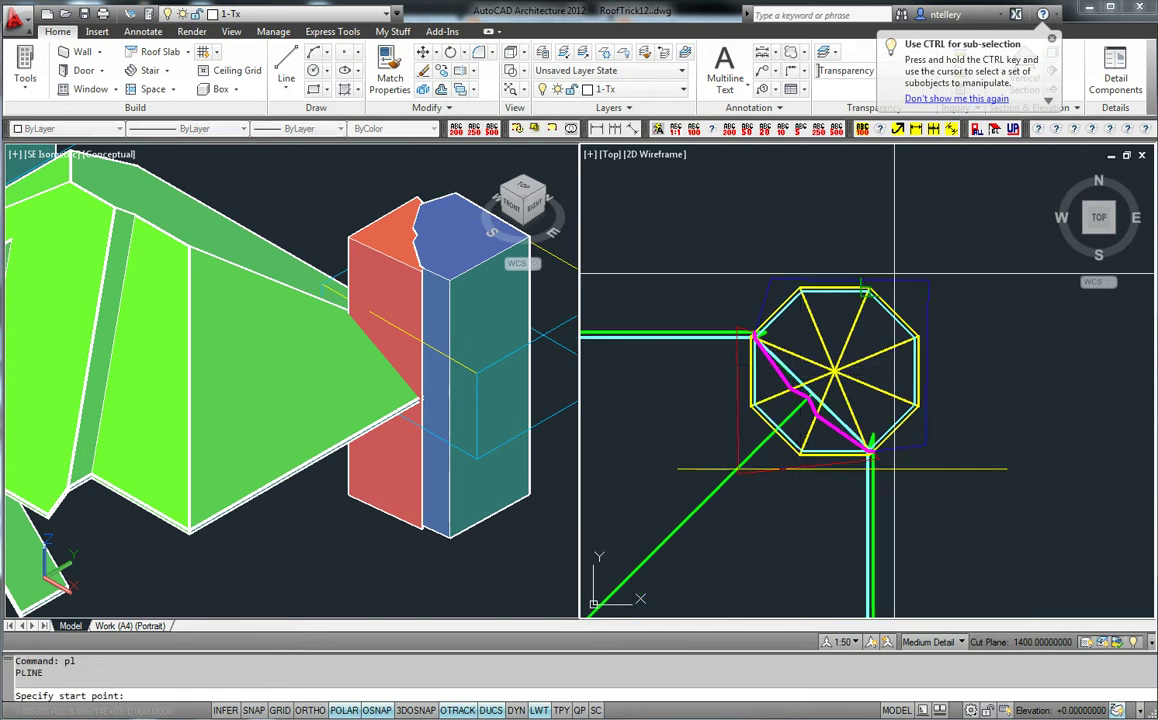
click(880, 228)
click(862, 345)
click(990, 424)
click(1025, 315)
click(958, 225)
text(c)
key(Return)
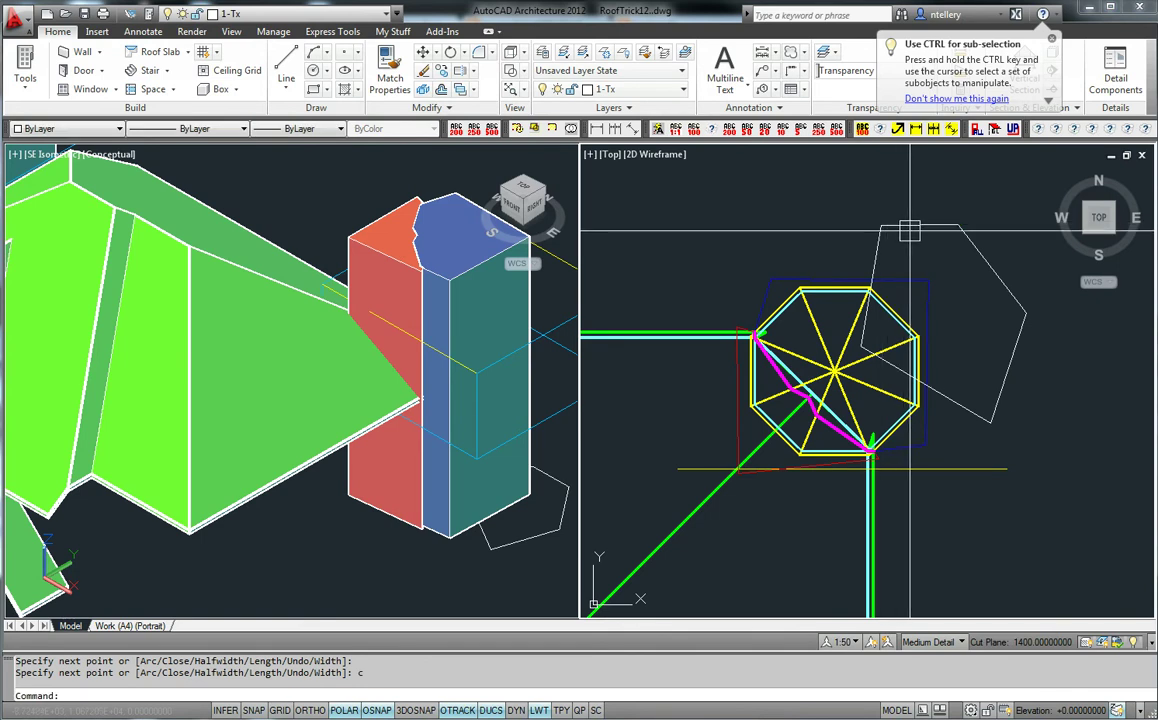
Convert the five-sided polyline to a mass element, erasing the linework and accepting an extrusion height of 8000.
click(918, 227)
right_click(913, 230)
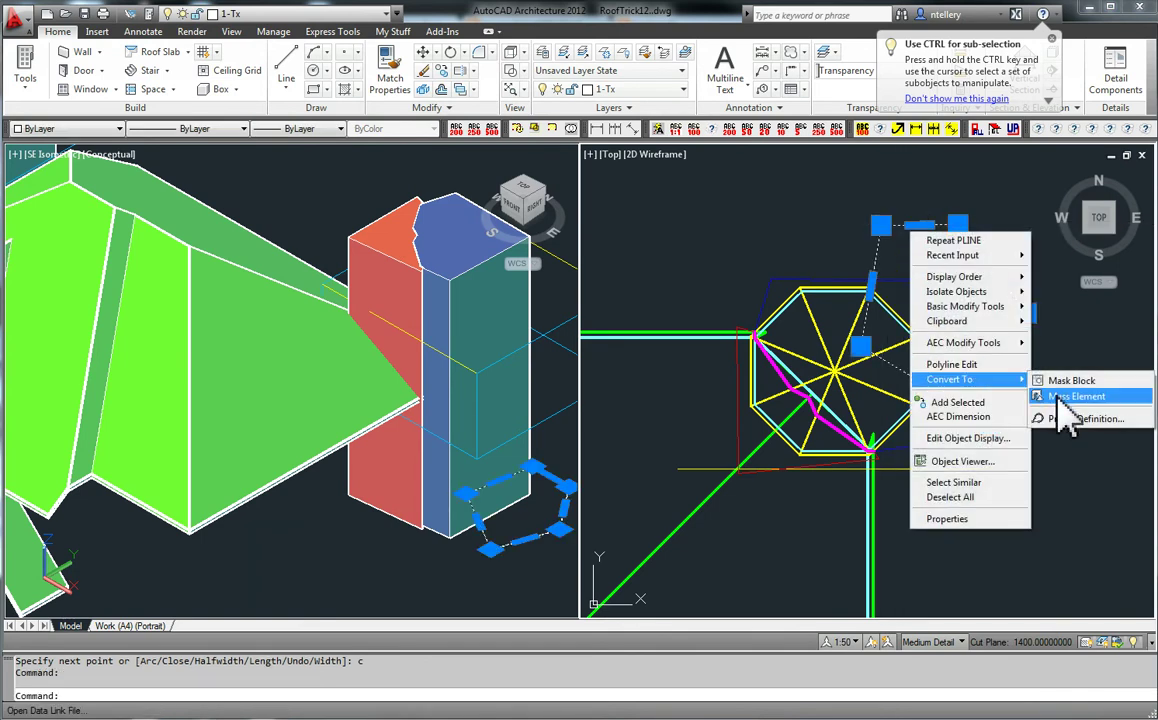
click(1065, 398)
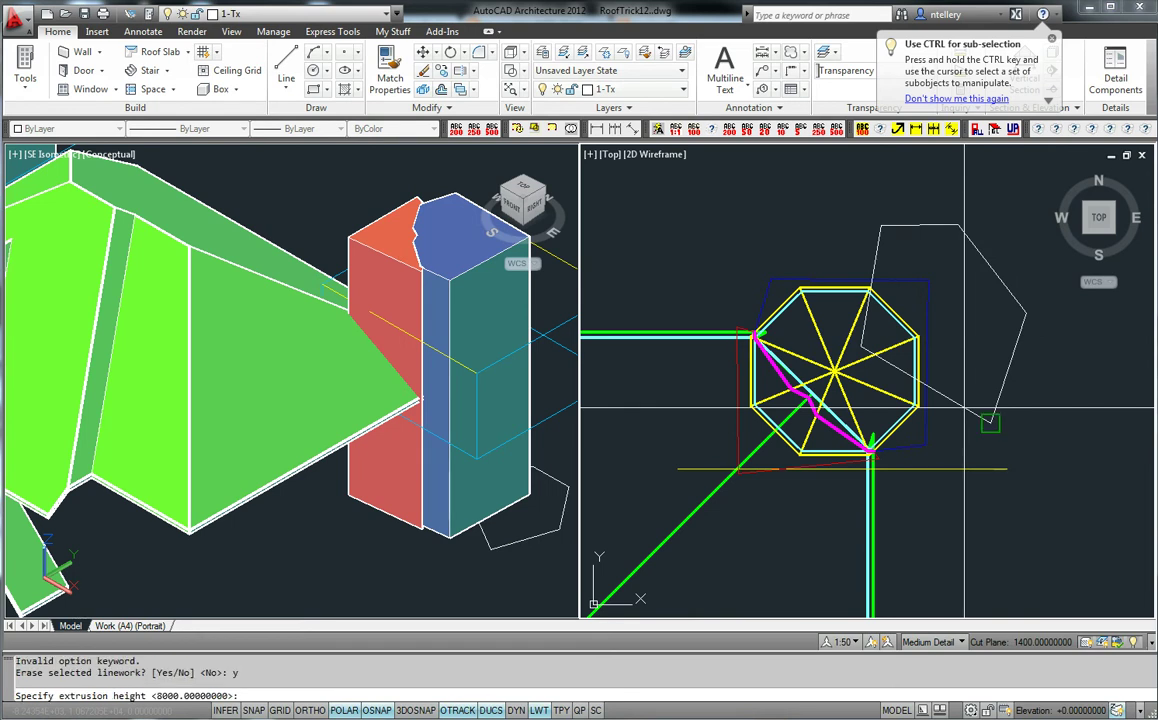
key(Return)
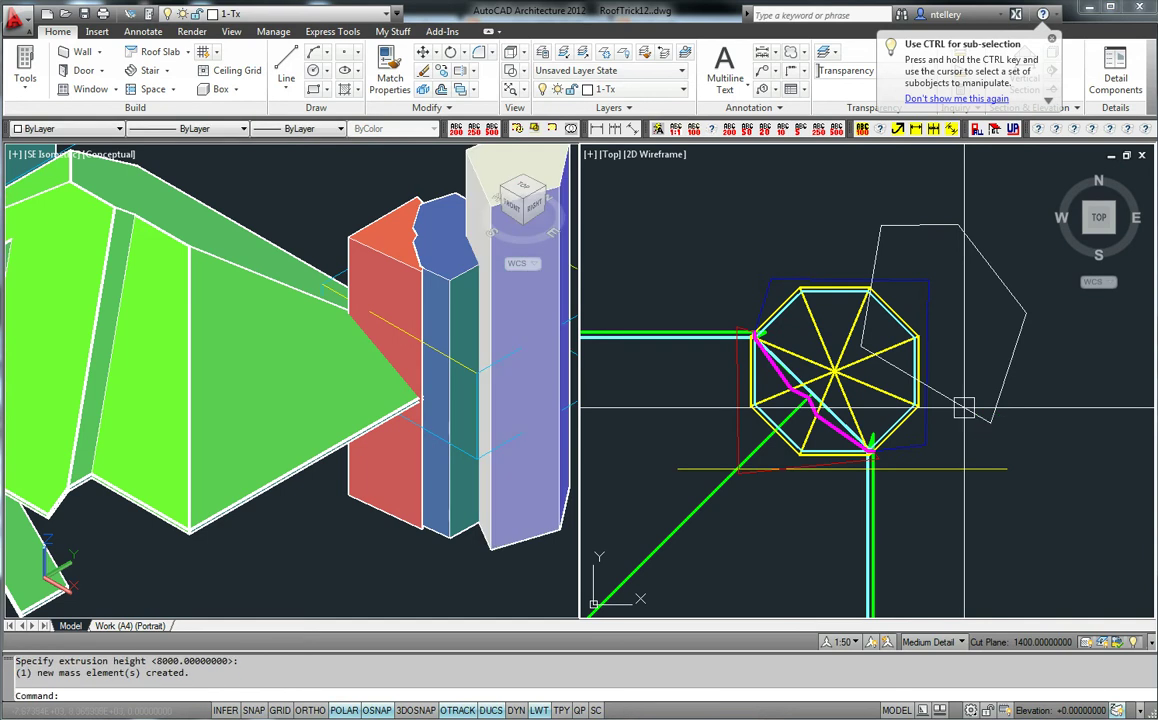
Erase the five-sided demonstration mass element.
click(621, 475)
click(572, 522)
key(Escape)
key(Escape)
text(e)
key(Return)
click(540, 534)
key(Return)
Inspect the blue mass element and the main roof along the stepped cut line by selecting each in plan.
scroll(788, 388, up, 5)
scroll(682, 375, down, 3)
middle_drag(687, 415, 724, 425)
scroll(716, 429, up, 3)
scroll(722, 425, down, 3)
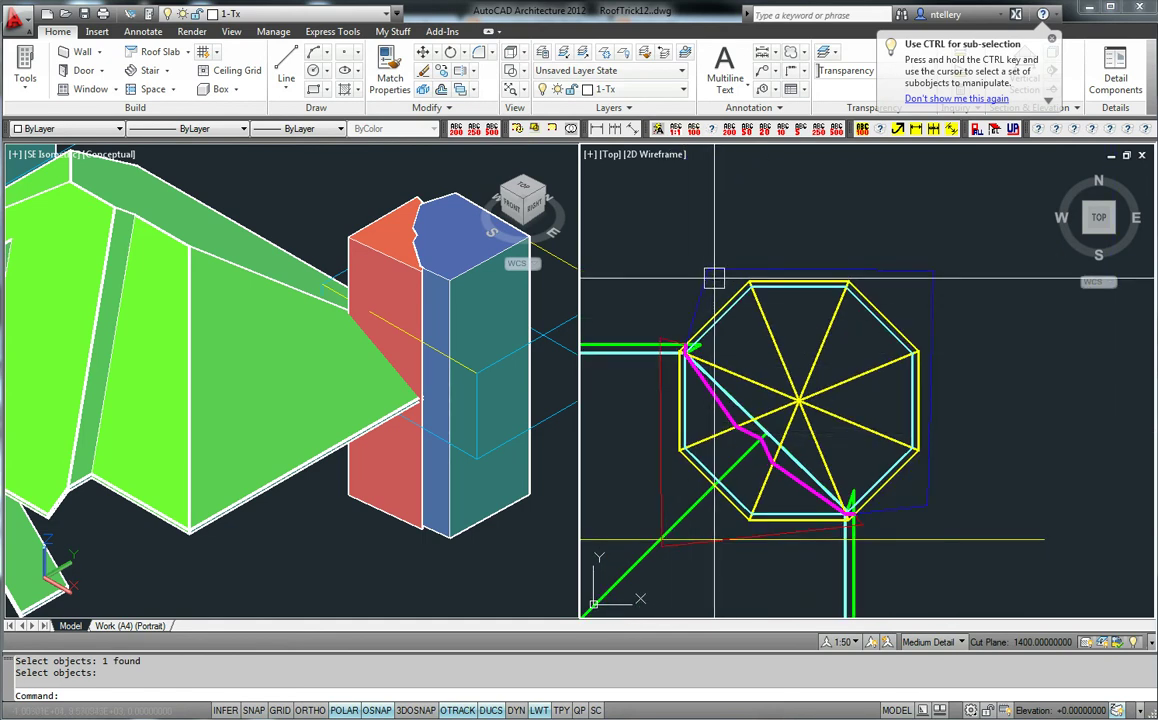
click(840, 280)
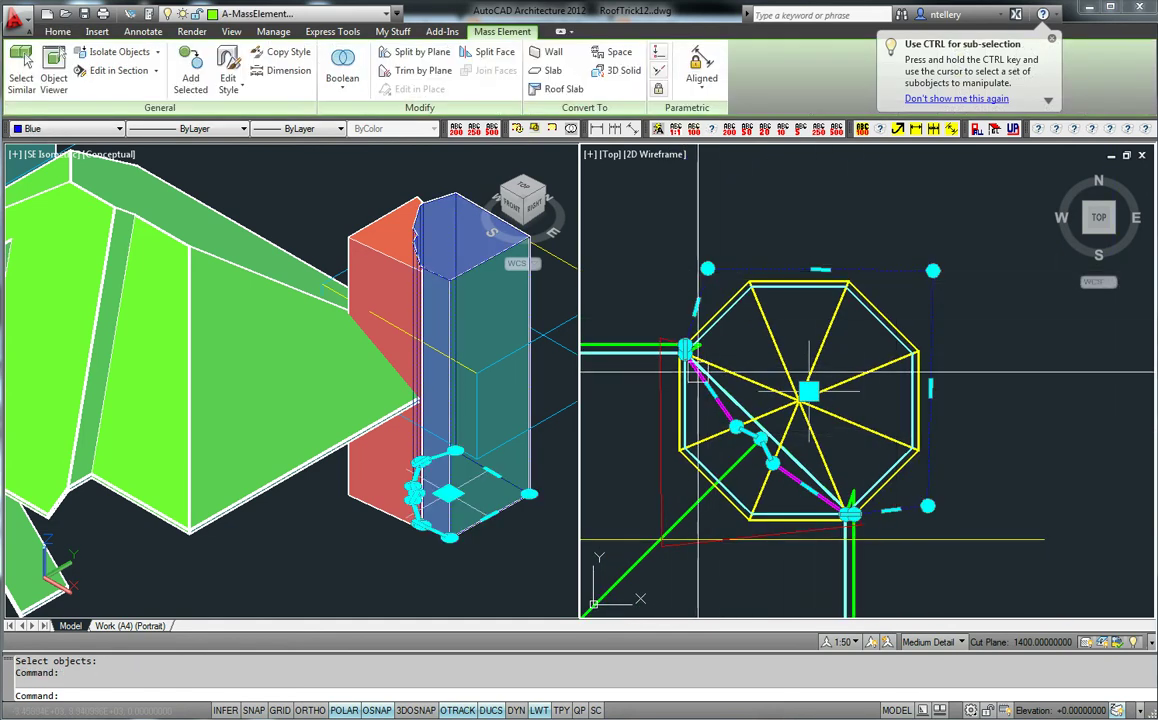
key(Escape)
middle_drag(807, 449, 832, 447)
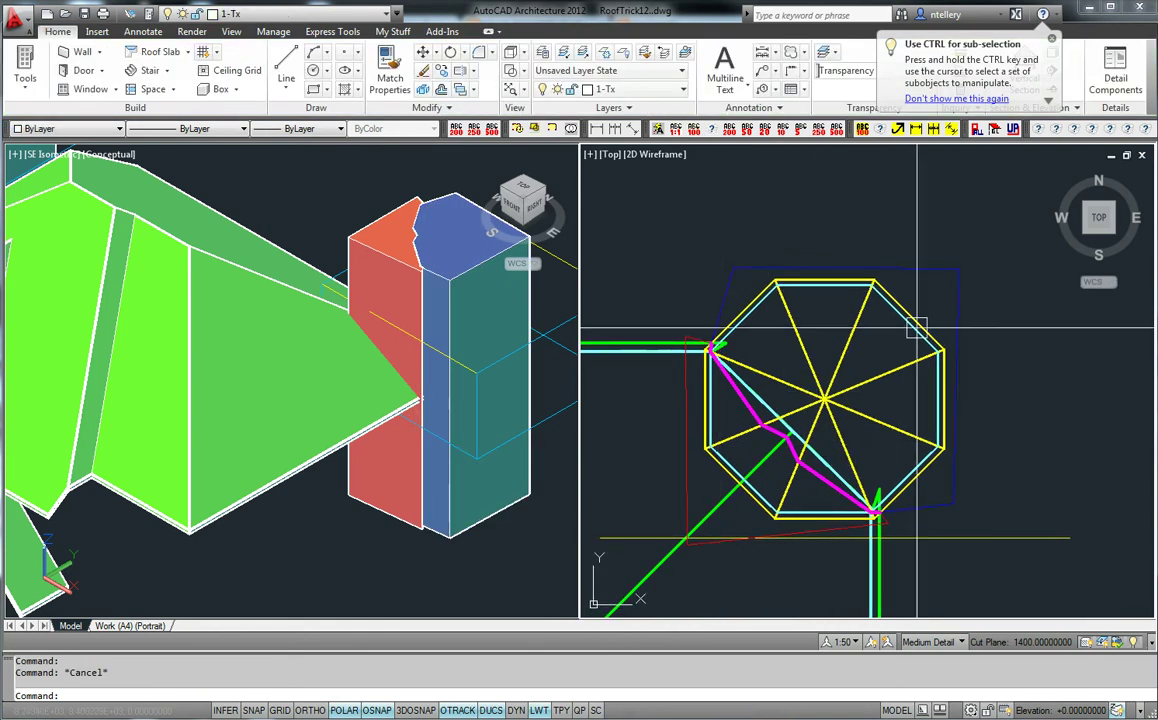
middle_drag(666, 475, 713, 452)
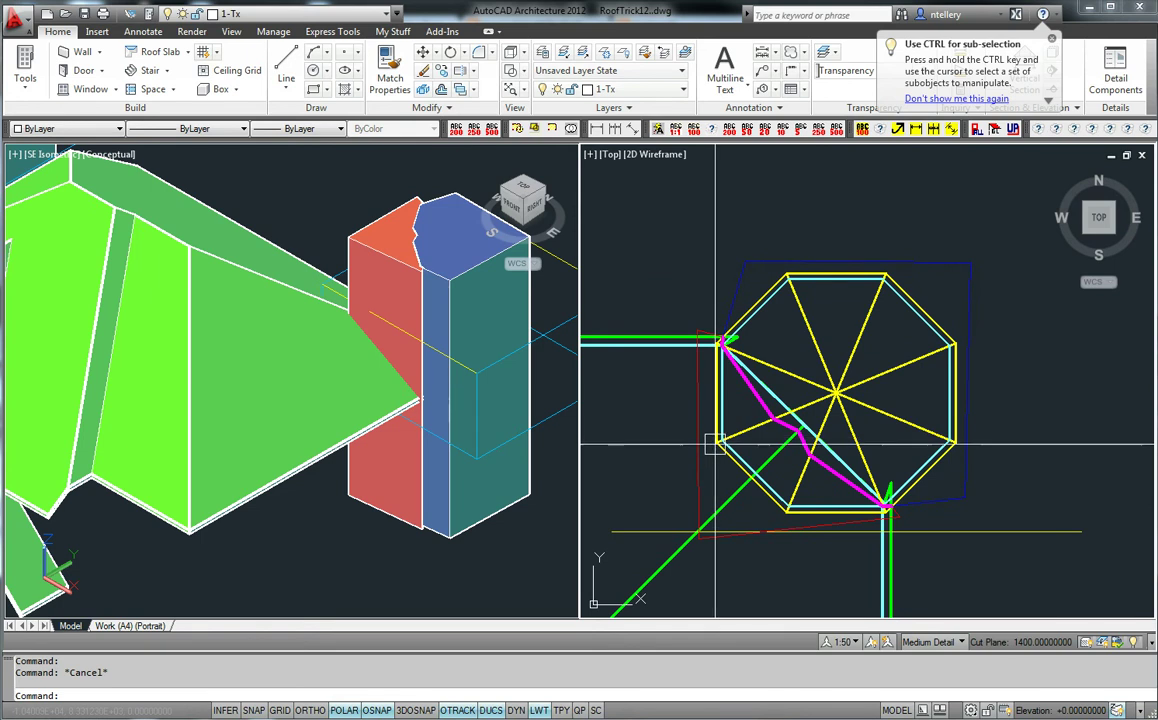
click(698, 537)
key(Escape)
click(657, 566)
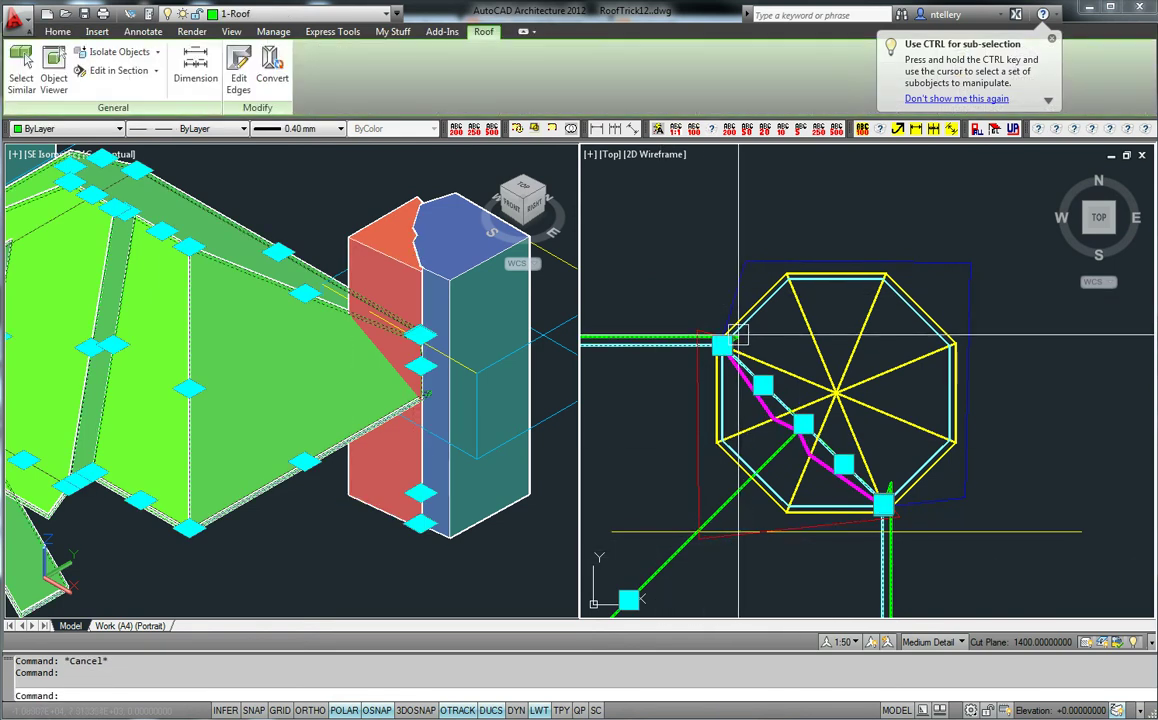
click(739, 335)
key(Escape)
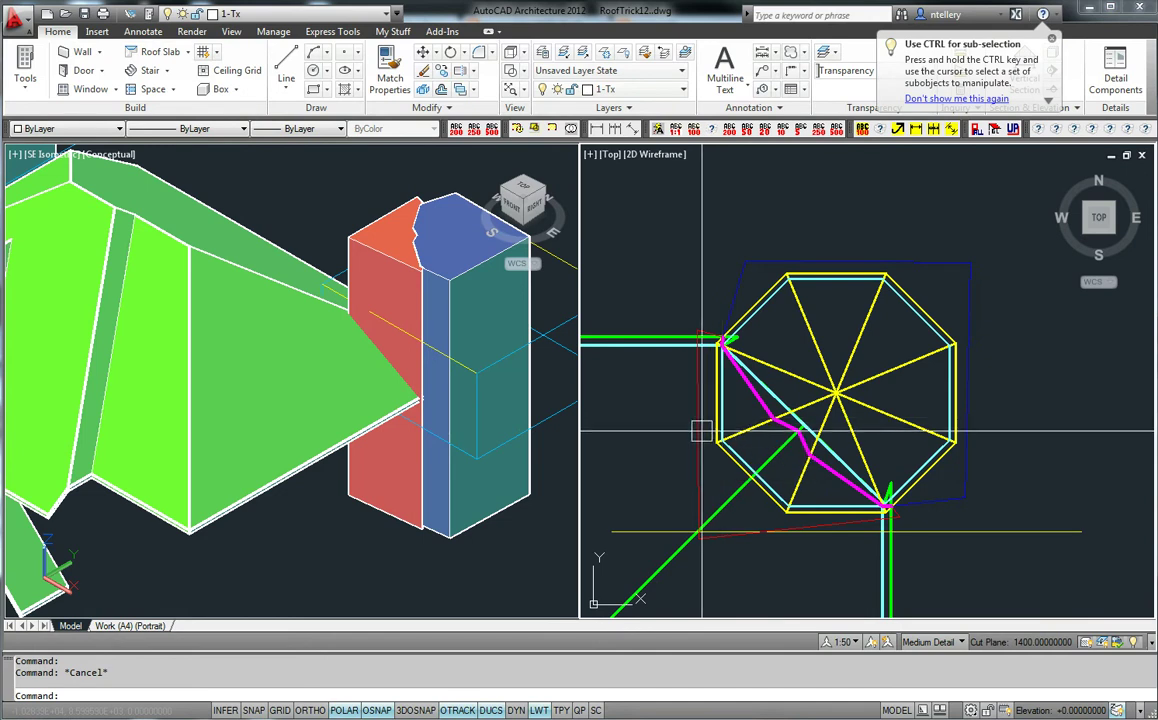
Select the red and blue mass elements, compare them with the neighbouring magenta linework copy, and clear the selection.
click(697, 430)
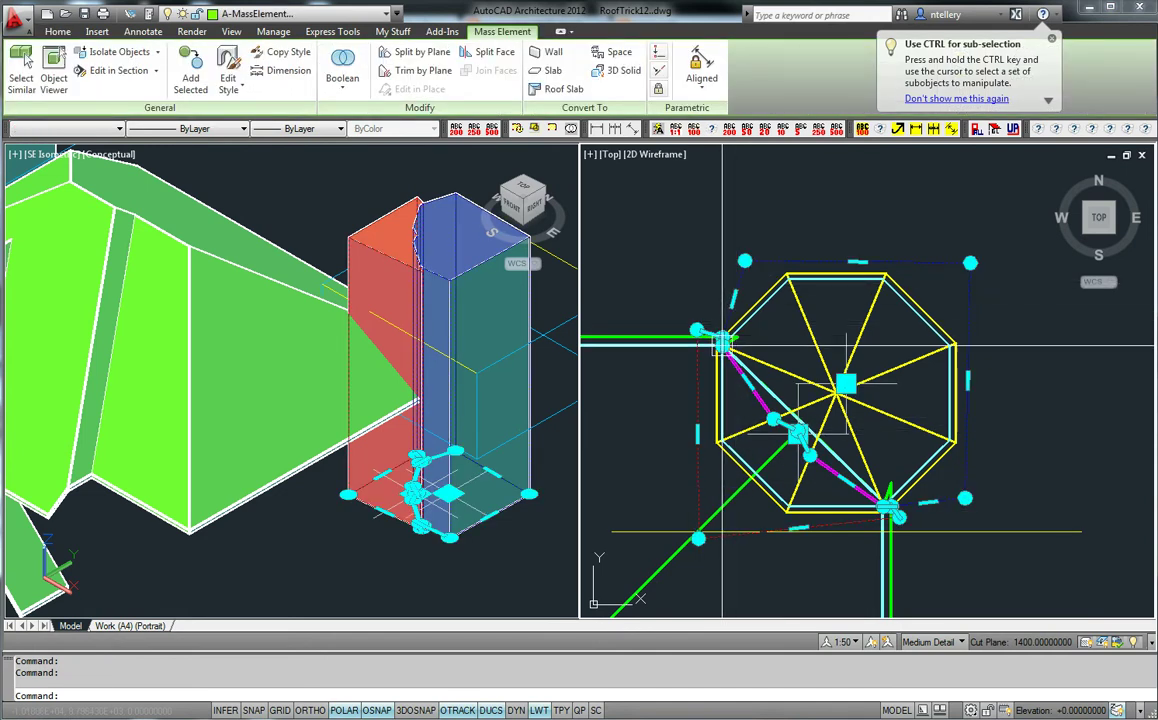
scroll(972, 420, down, 5)
middle_drag(830, 420, 1040, 466)
scroll(760, 387, up, 5)
scroll(765, 371, down, 5)
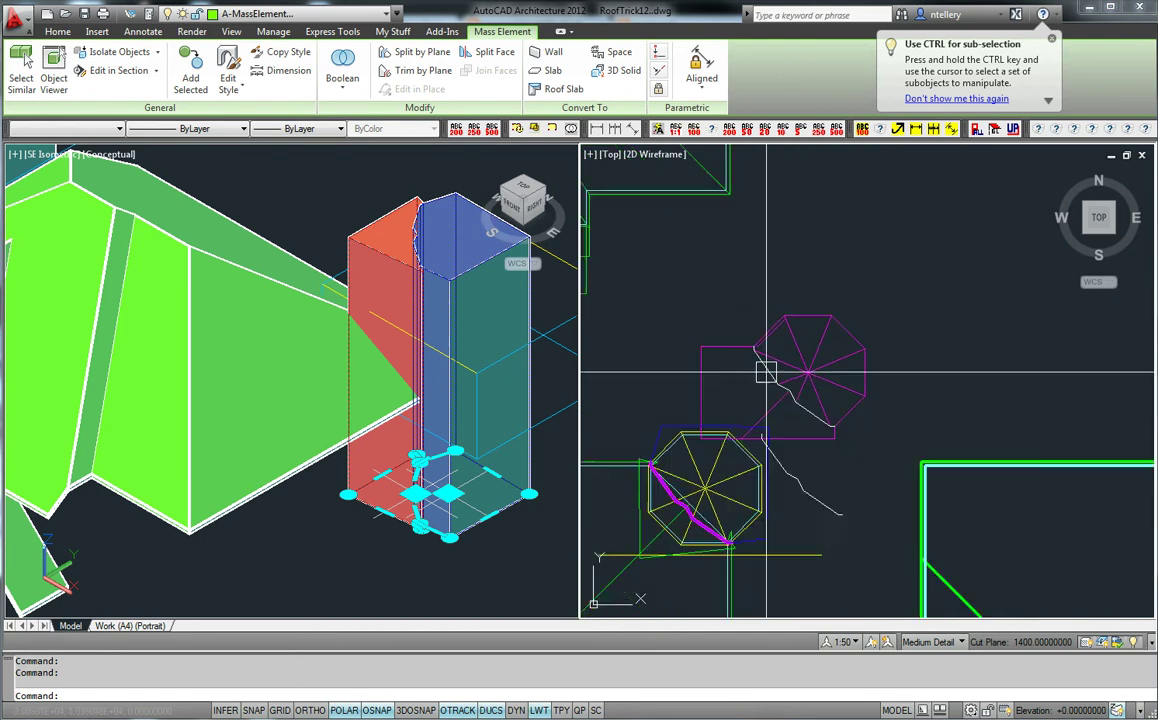
middle_drag(1106, 436, 903, 373)
scroll(998, 448, up, 5)
key(Escape)
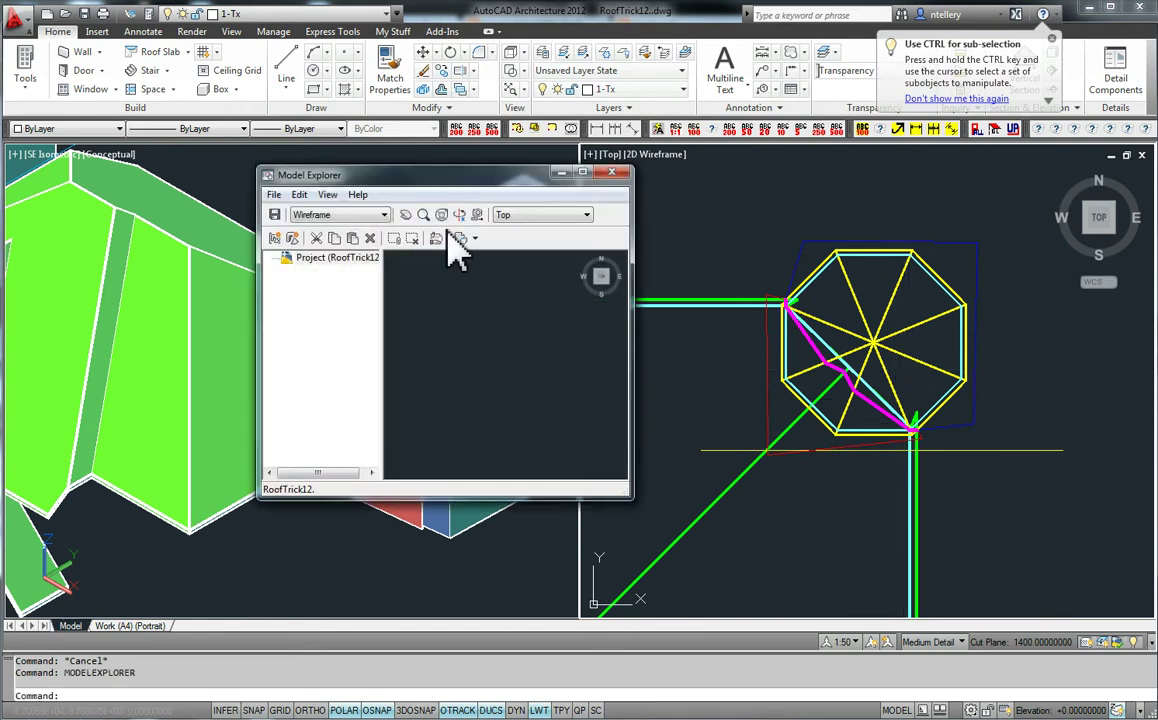
Create a new grouping in the Model Explorer and attach the main roof to it.
drag(493, 179, 606, 189)
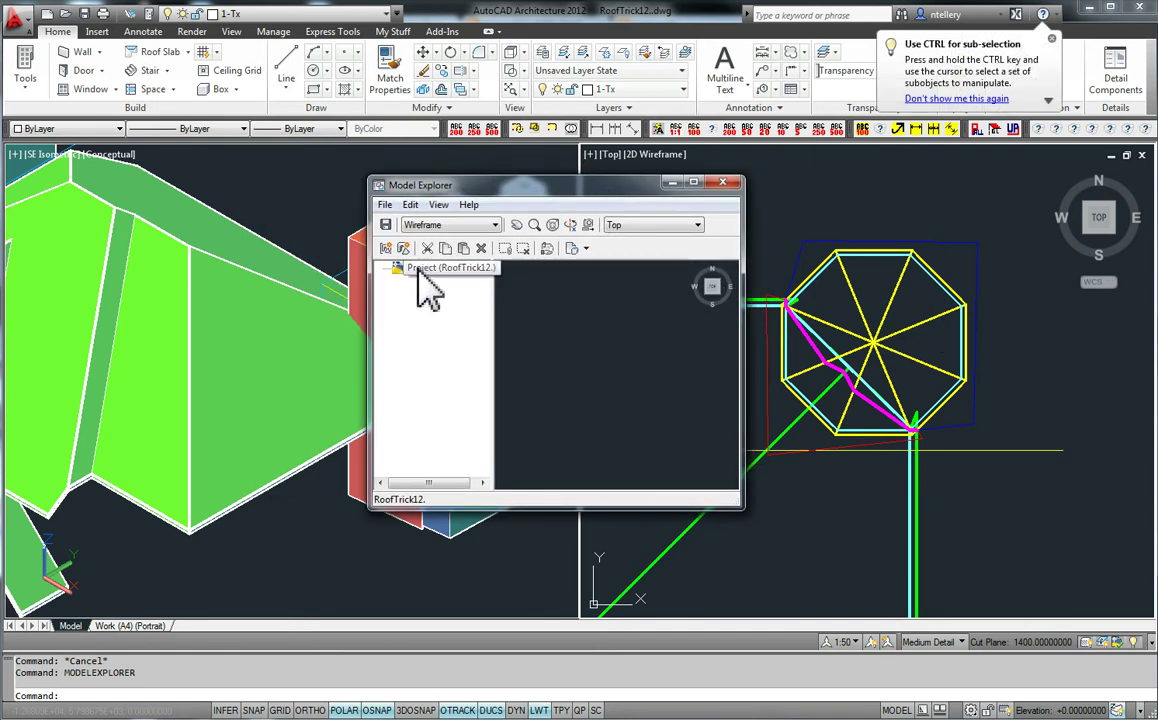
click(722, 182)
click(385, 205)
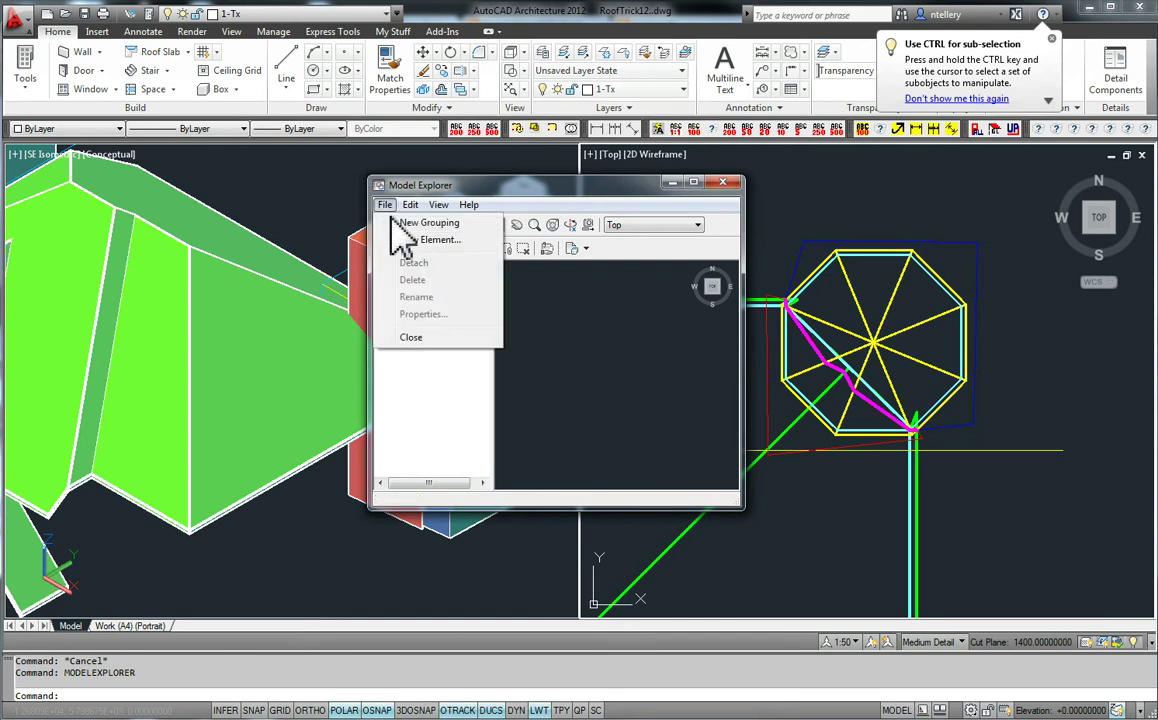
click(416, 224)
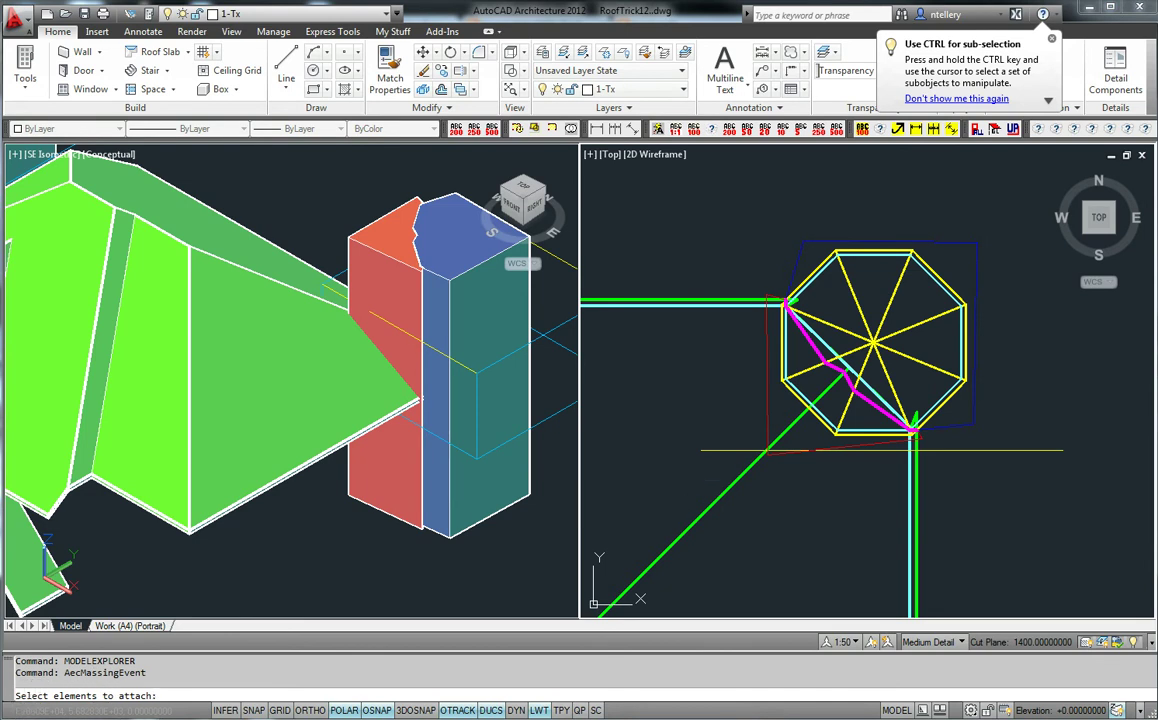
click(716, 490)
key(Return)
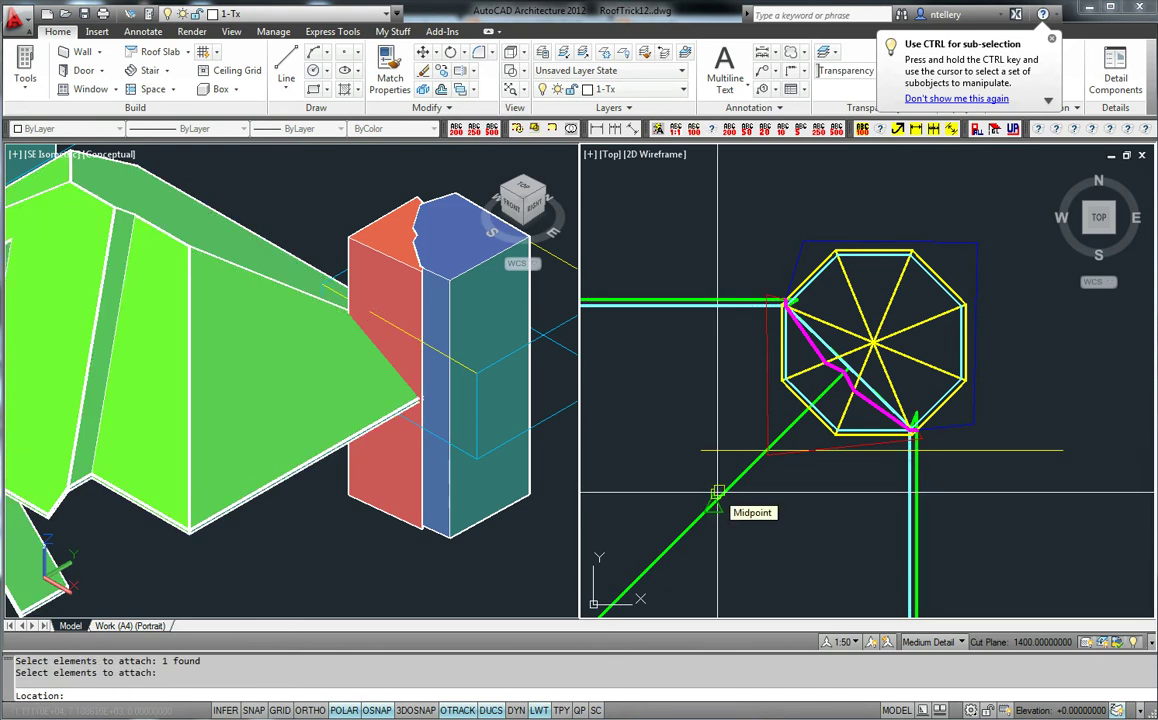
Place the new mass group's location just below and right of the octagonal roof in the plan view.
click(608, 525)
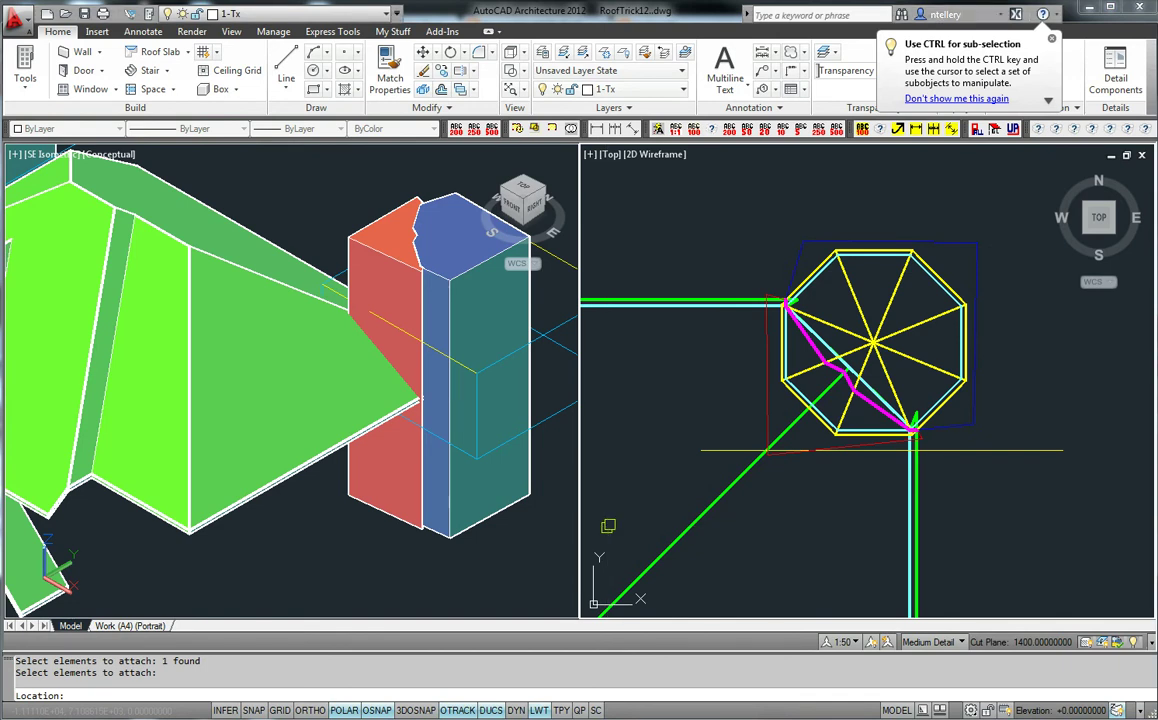
drag(525, 201, 540, 194)
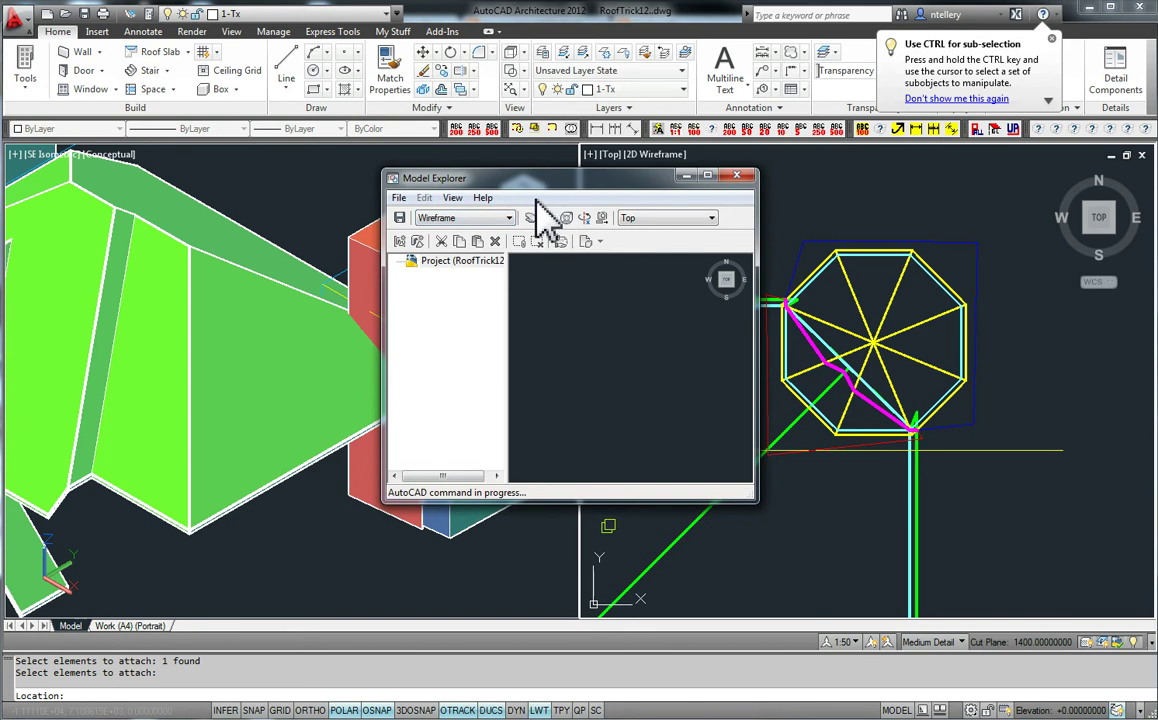
drag(549, 185, 549, 173)
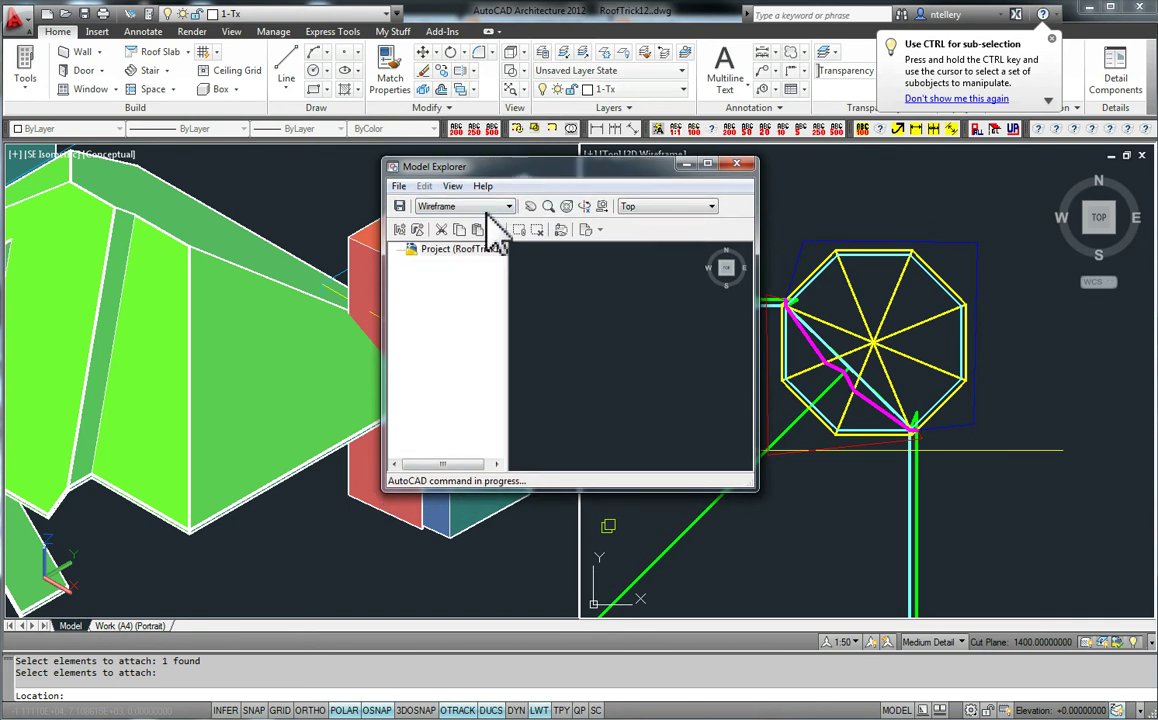
click(418, 252)
click(399, 187)
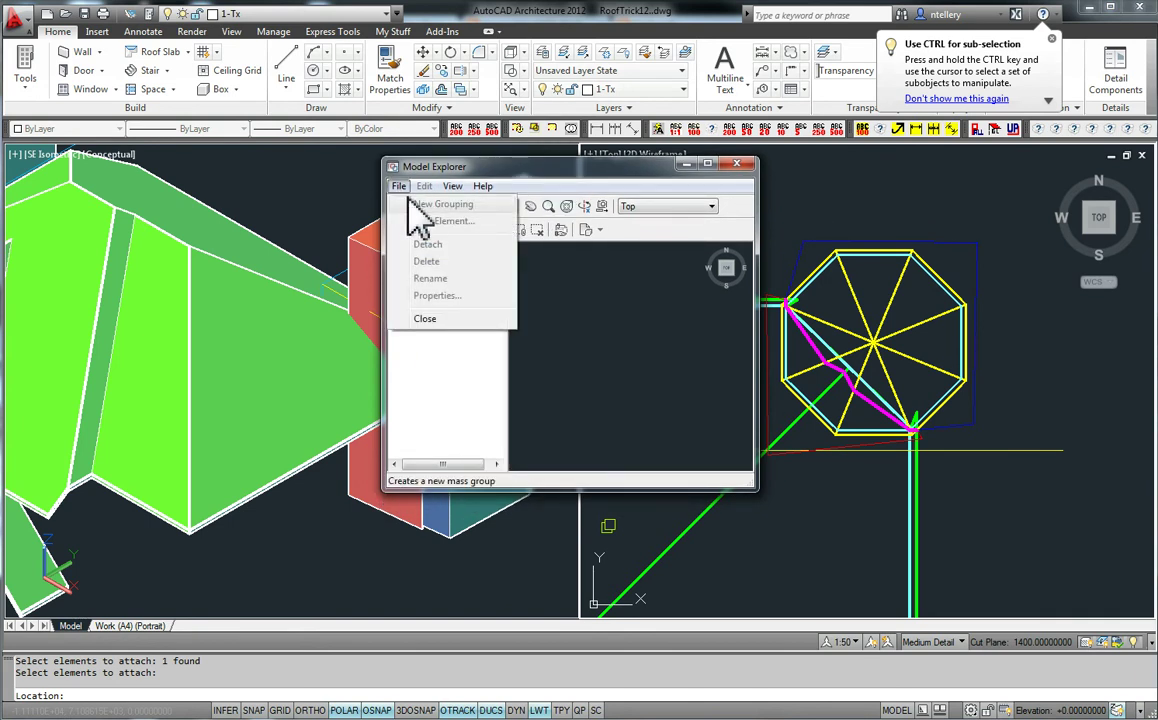
click(800, 482)
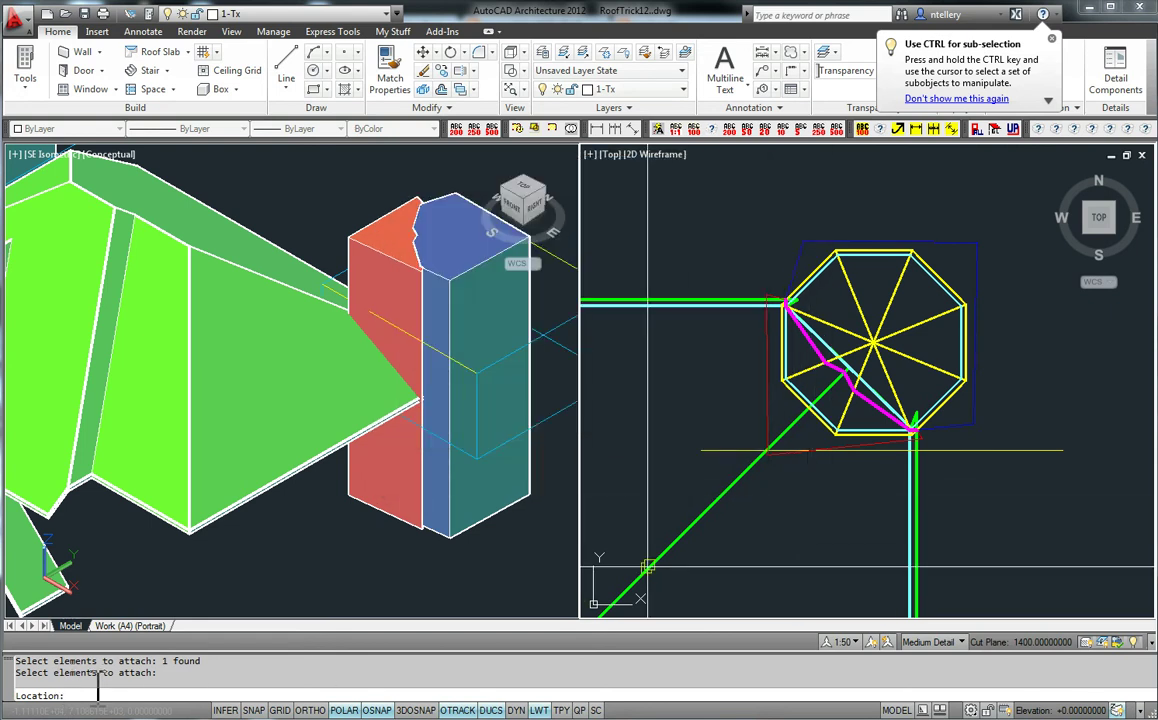
scroll(730, 391, down, 3)
scroll(767, 463, up, 5)
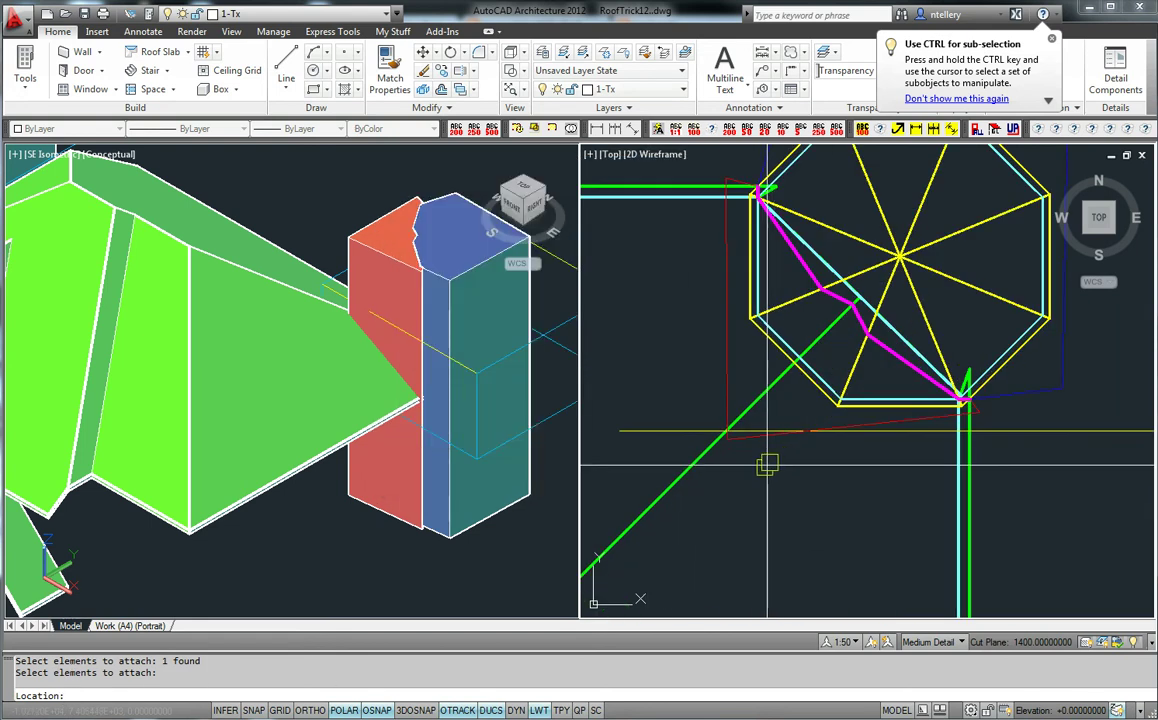
scroll(767, 463, down, 3)
middle_drag(937, 481, 907, 503)
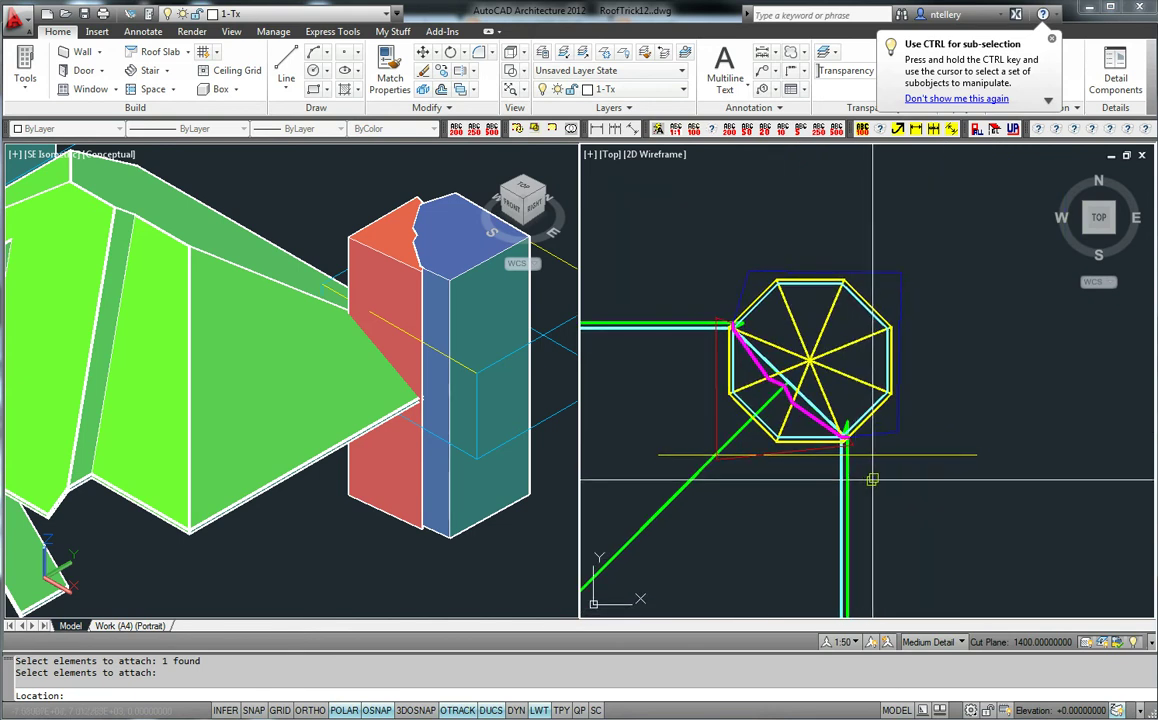
key(Return)
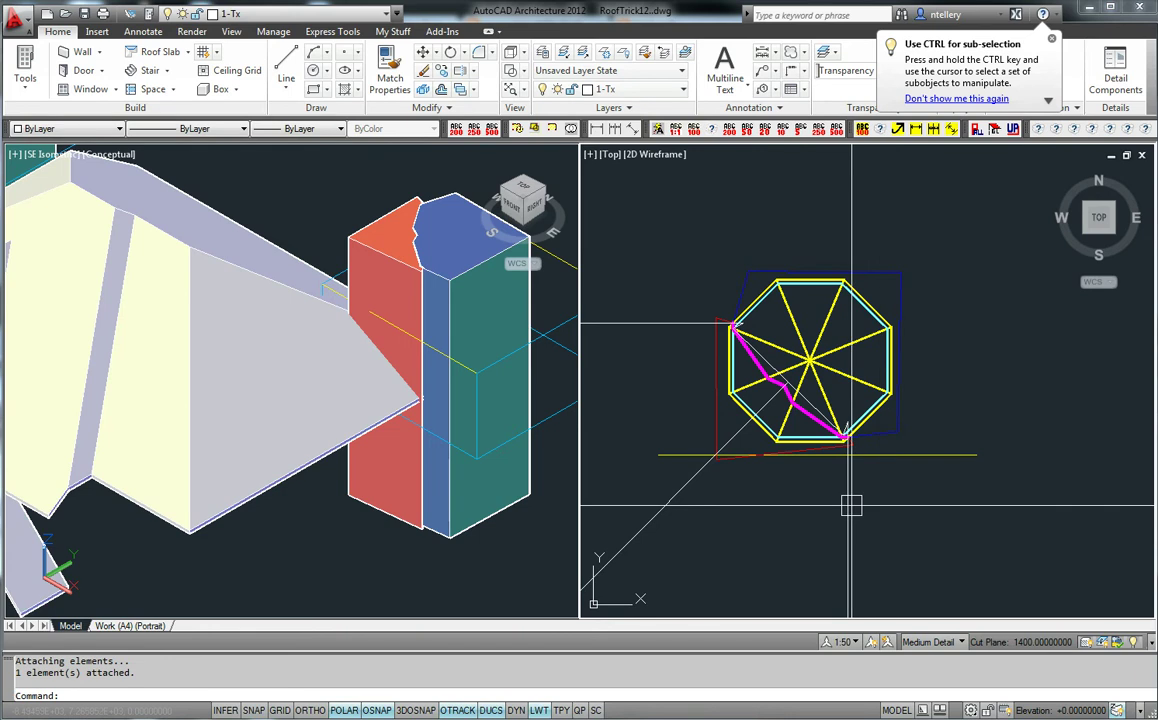
Select the main roof's mass group, examine its extent in both views, and clear the selection.
middle_drag(265, 300, 349, 310)
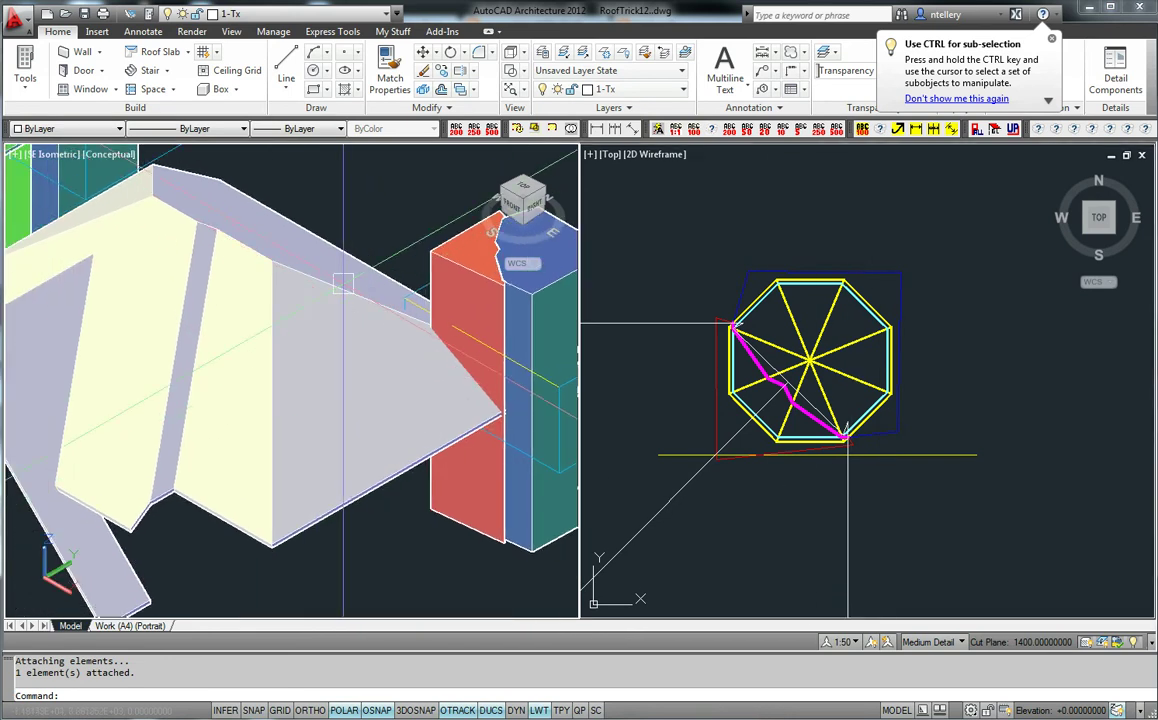
click(414, 478)
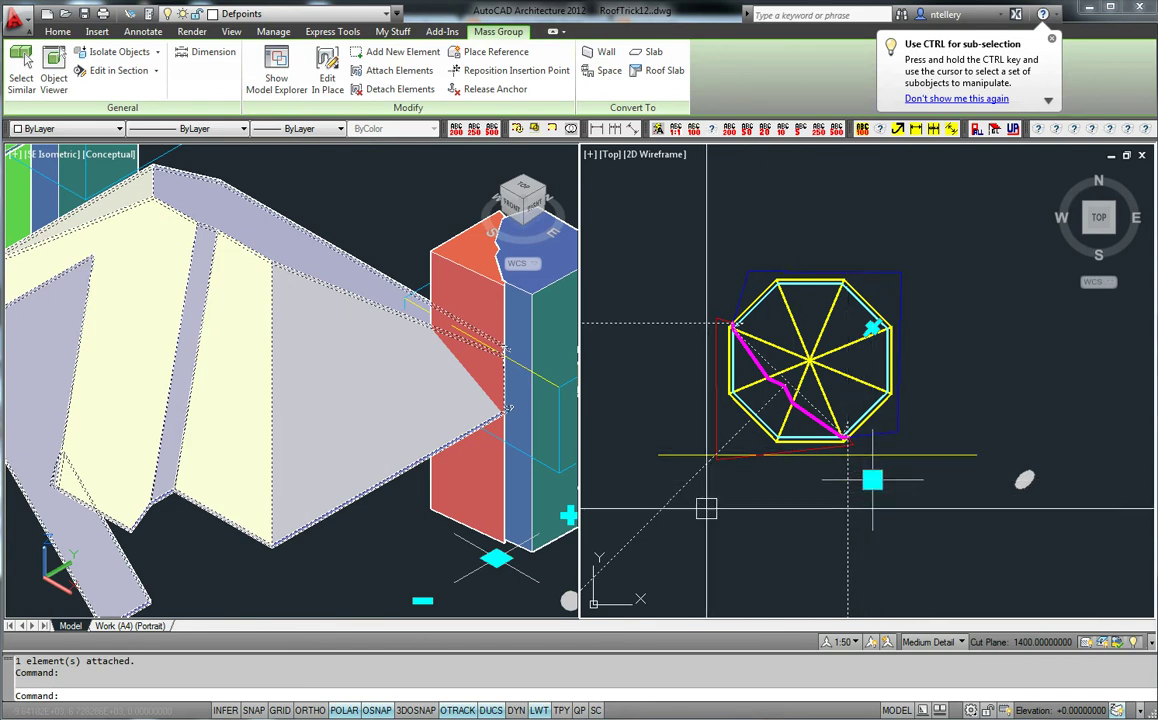
middle_drag(705, 509, 750, 460)
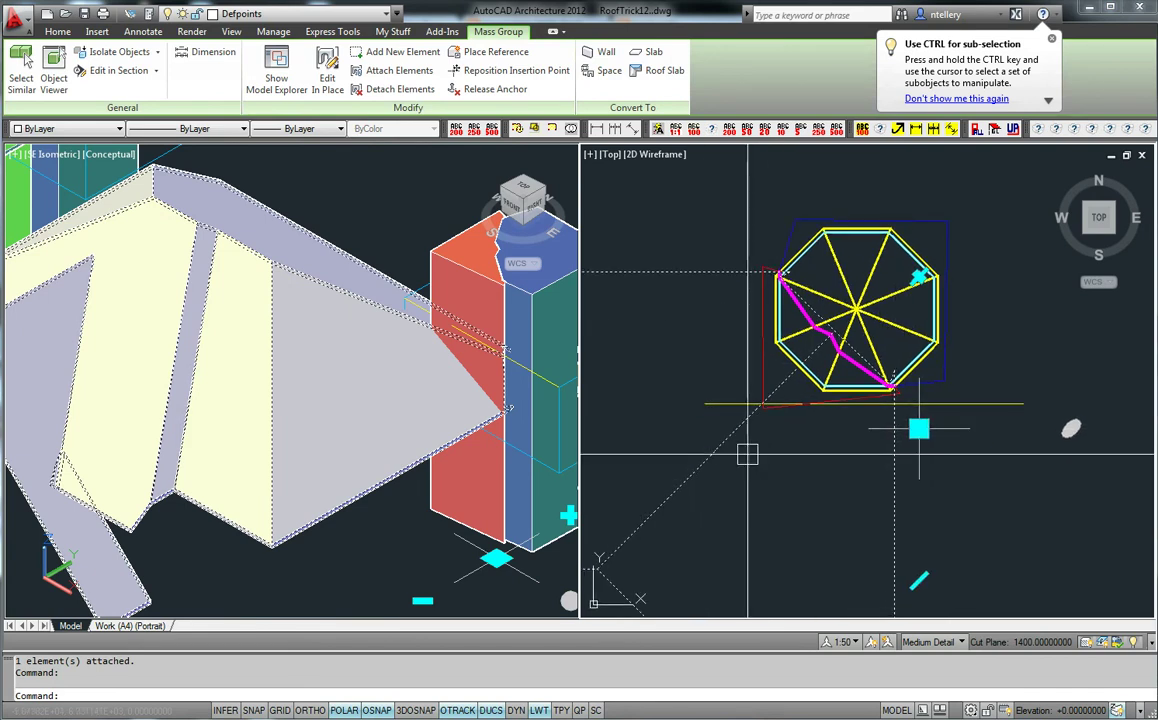
key(Escape)
Try moving the main roof's mass group away from the red and blue mass elements, and undo the move.
text(m)
key(Return)
click(339, 503)
key(Return)
click(413, 551)
click(302, 551)
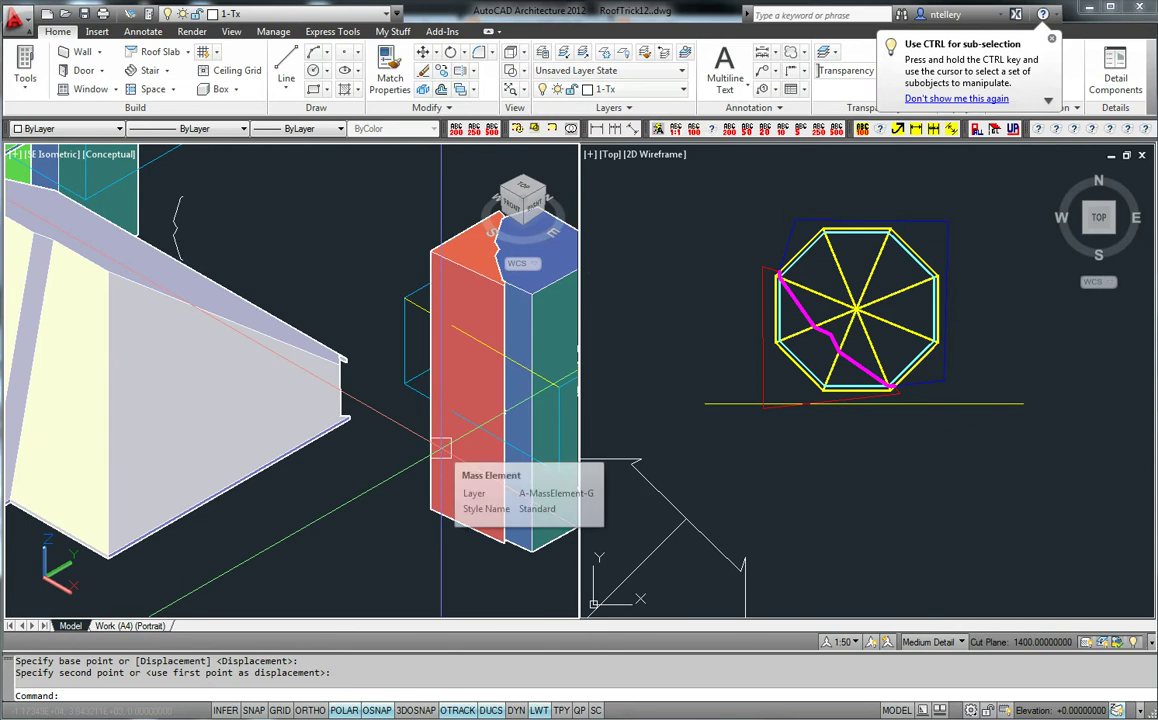
scroll(420, 430, up, 5)
key(ctrl+z)
key(ctrl+z)
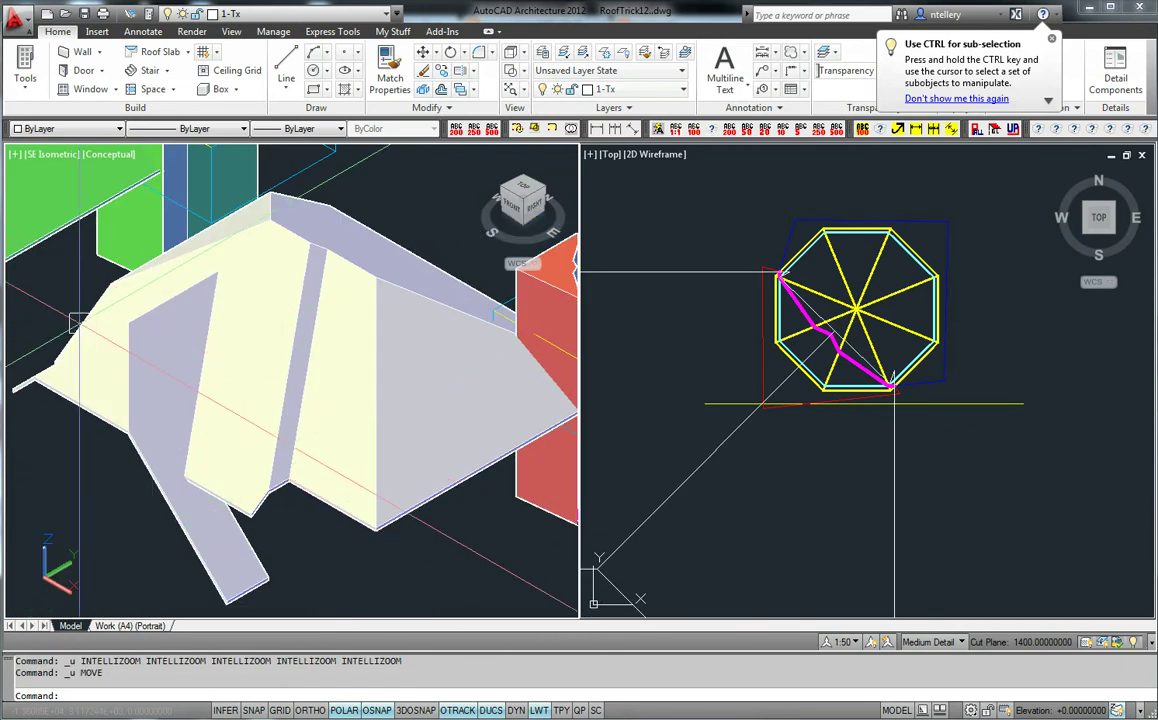
Examine the main roof's mass group and its location marker around the octagonal roof, and clear the selection.
middle_drag(327, 460, 378, 478)
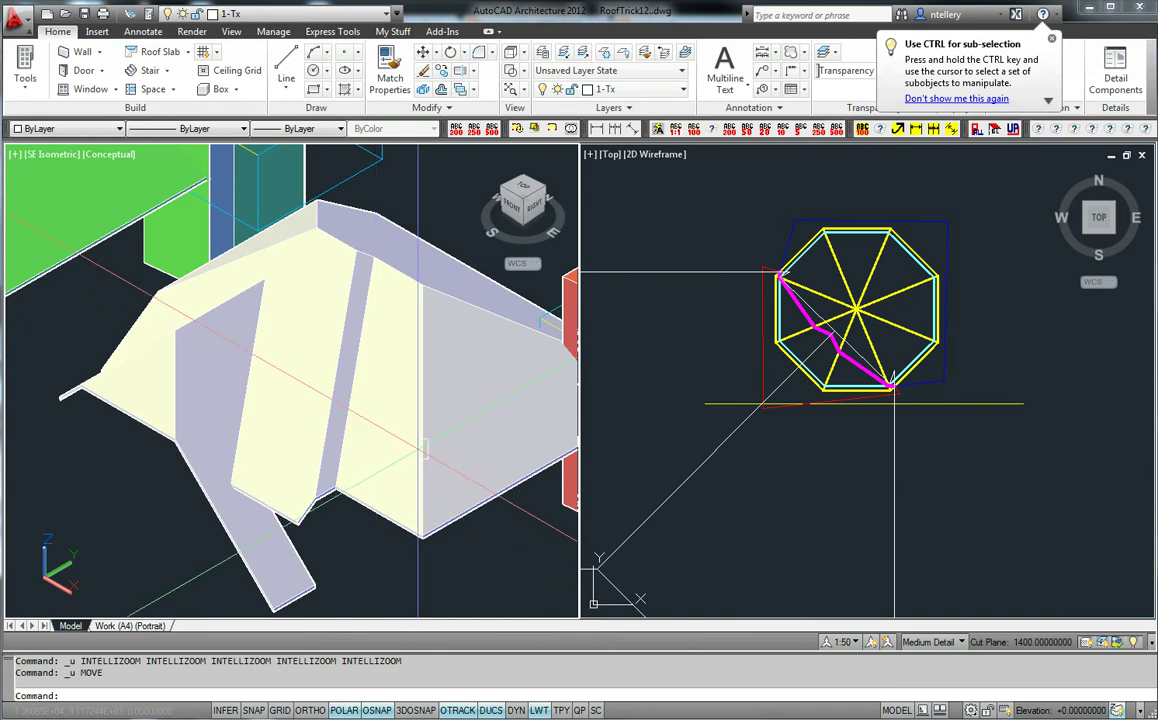
click(430, 433)
middle_drag(892, 440, 791, 396)
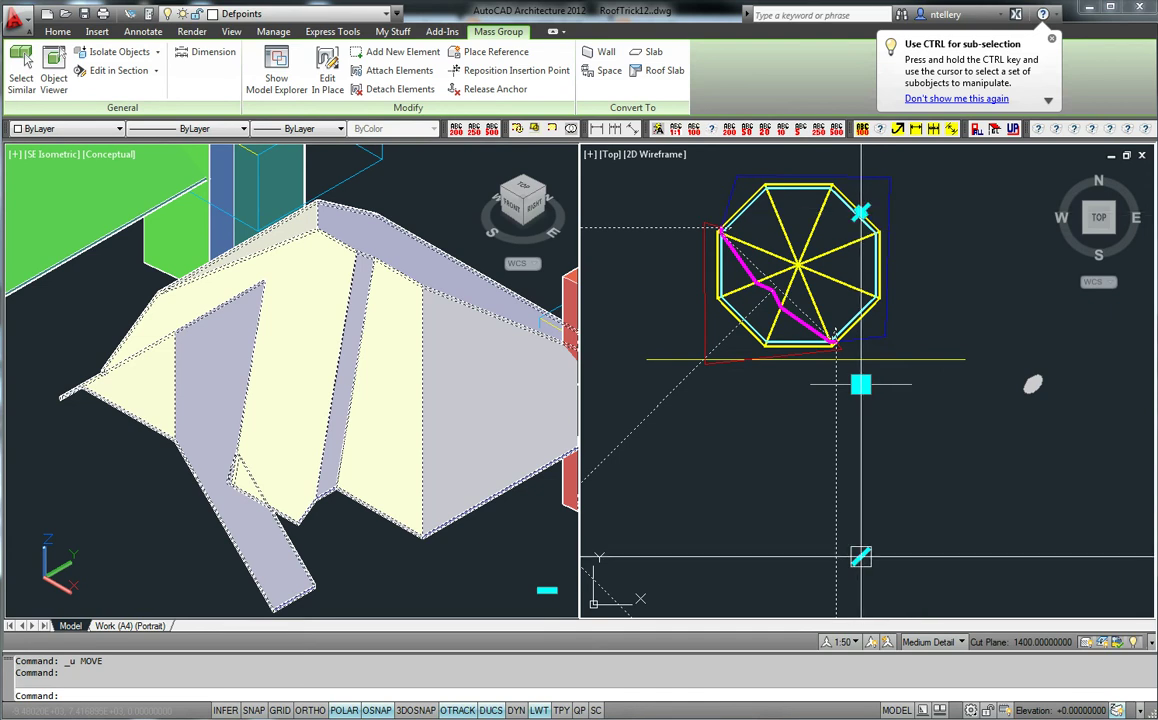
middle_drag(884, 444, 867, 454)
scroll(830, 427, down, 3)
scroll(789, 427, up, 3)
middle_drag(789, 427, 706, 421)
key(Escape)
click(693, 400)
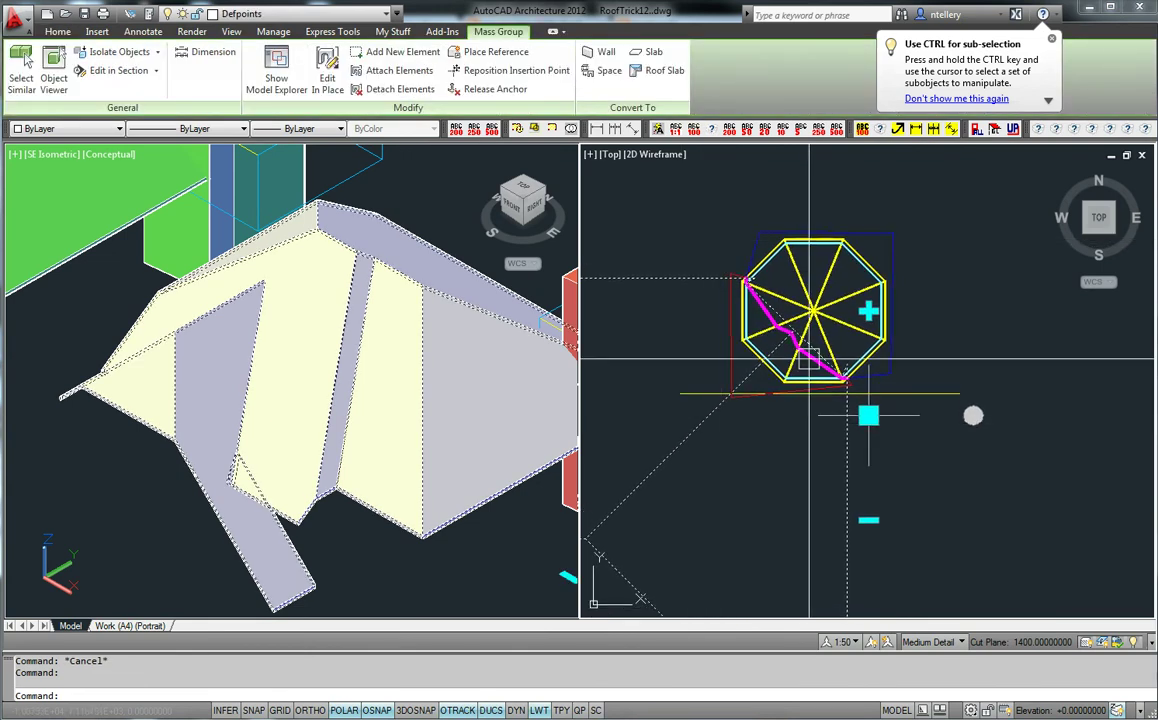
key(Escape)
middle_click(830, 441)
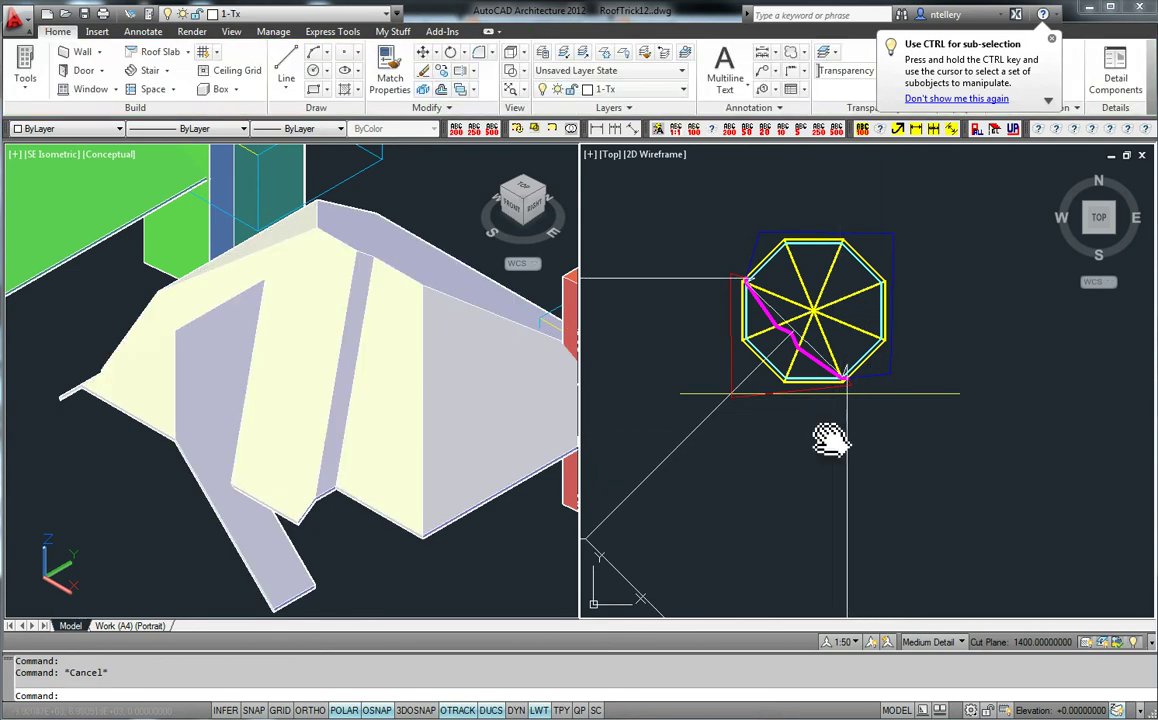
Open the main roof's mass group for in-place editing.
click(712, 423)
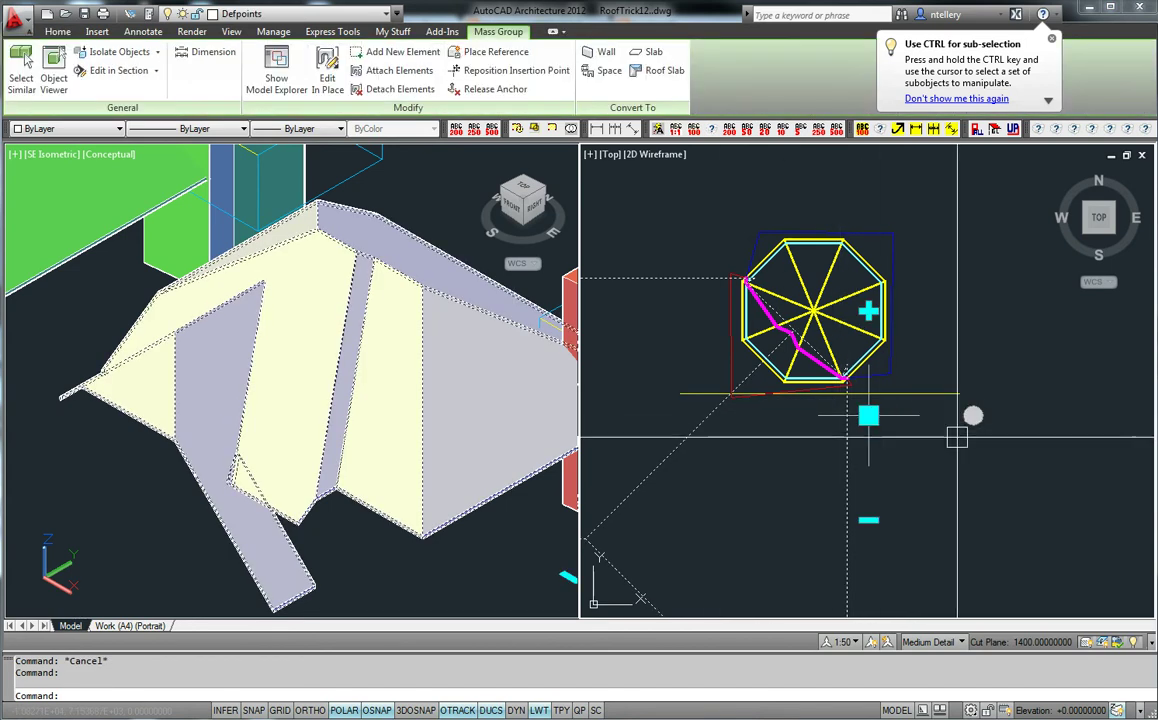
middle_drag(918, 421, 918, 430)
middle_drag(567, 410, 284, 401)
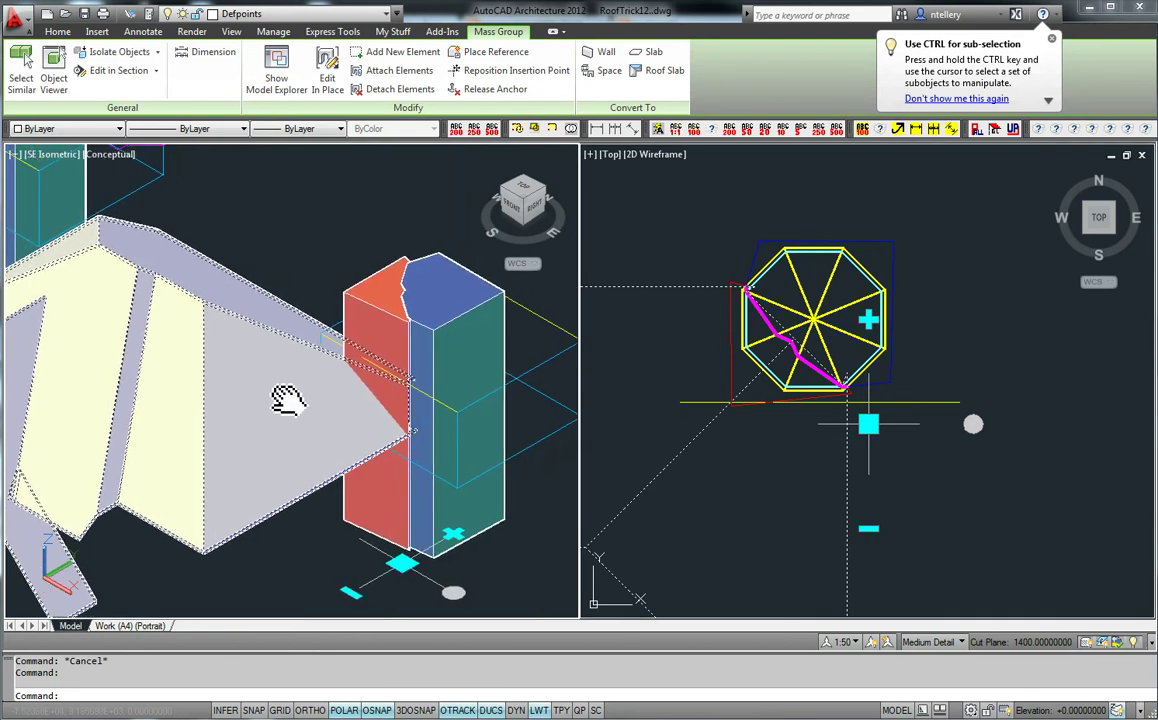
click(973, 424)
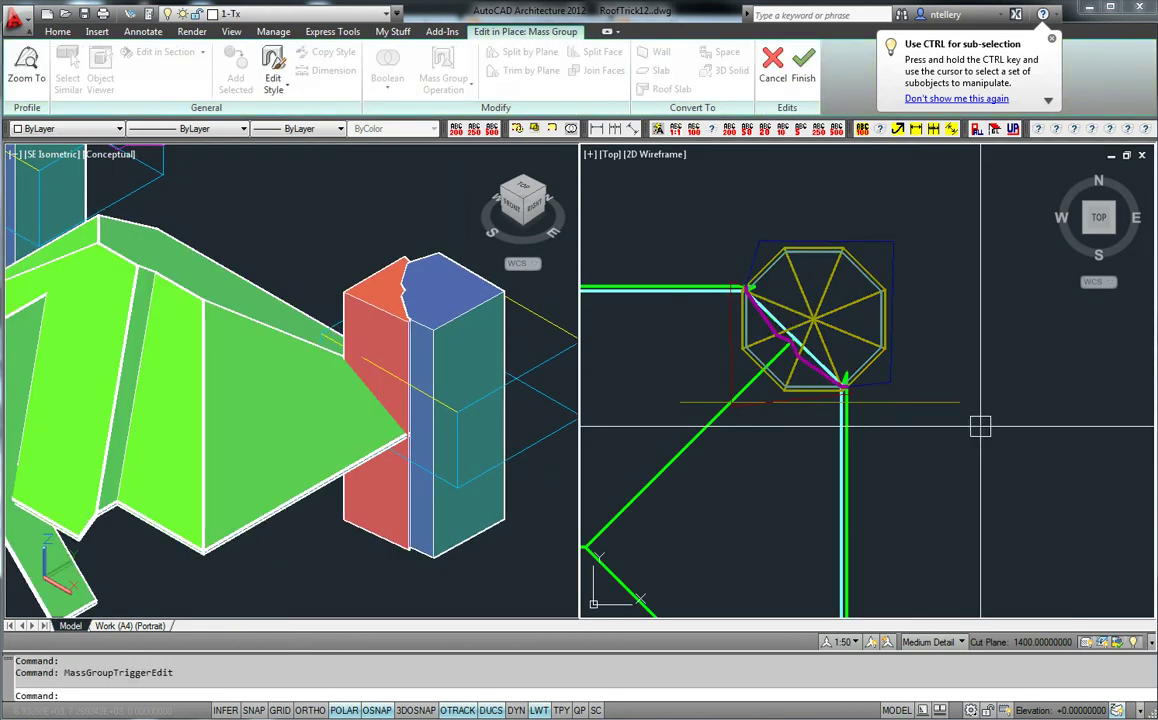
Select the main roof inside the mass group and try to stretch its ridge end near the octagonal corner roof.
click(685, 452)
scroll(871, 399, down, 3)
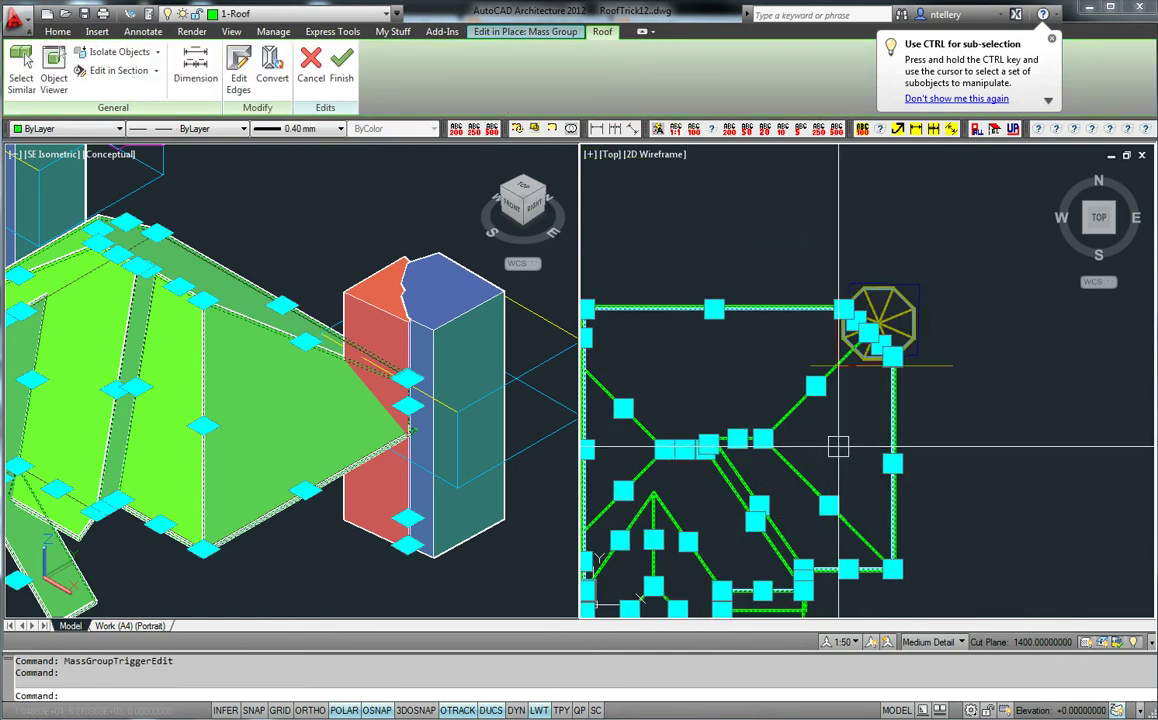
click(763, 438)
key(Escape)
key(Escape)
text(s)
key(Return)
click(807, 447)
click(739, 408)
key(Return)
click(736, 396)
click(793, 396)
click(792, 398)
click(791, 402)
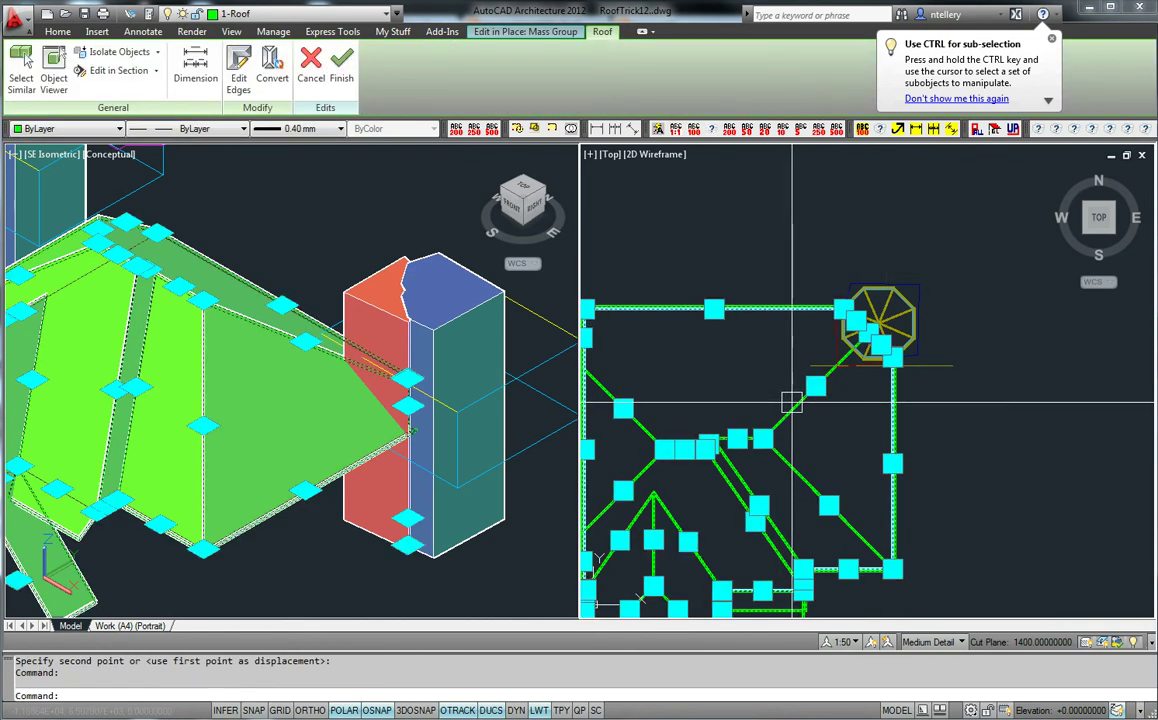
key(Escape)
Finish the in-place edit of the main roof's mass group, saving it.
middle_drag(939, 365, 1009, 349)
middle_drag(900, 286, 822, 300)
scroll(856, 357, up, 3)
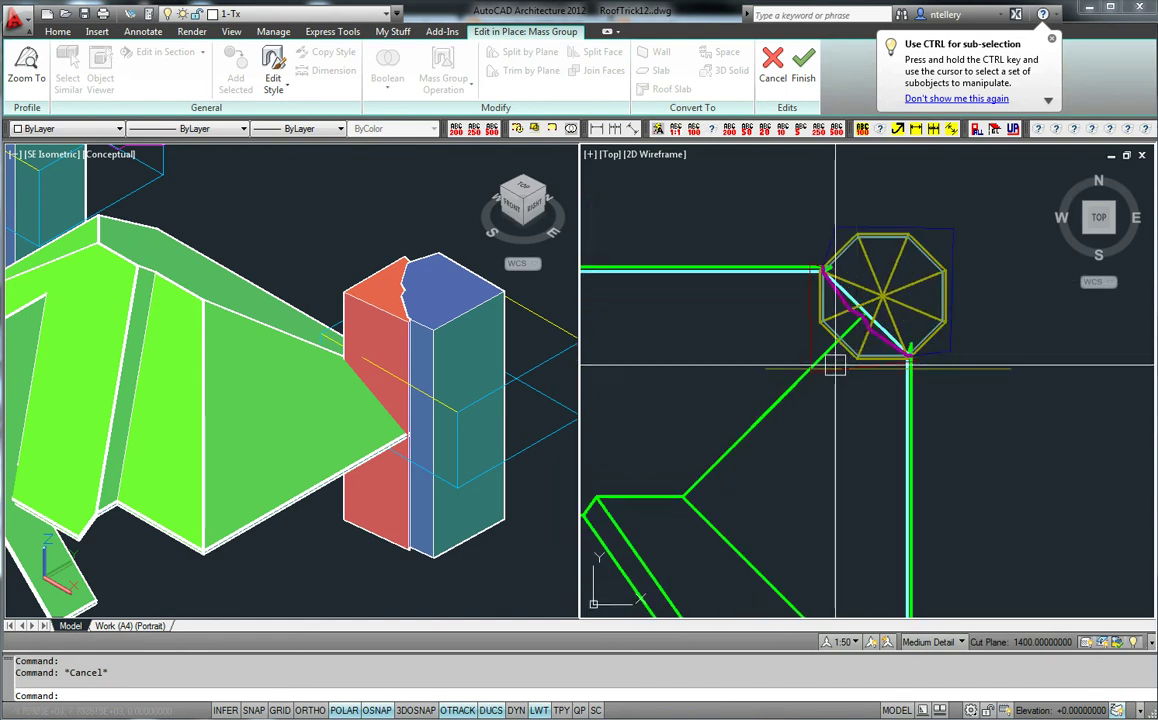
middle_drag(845, 400, 805, 396)
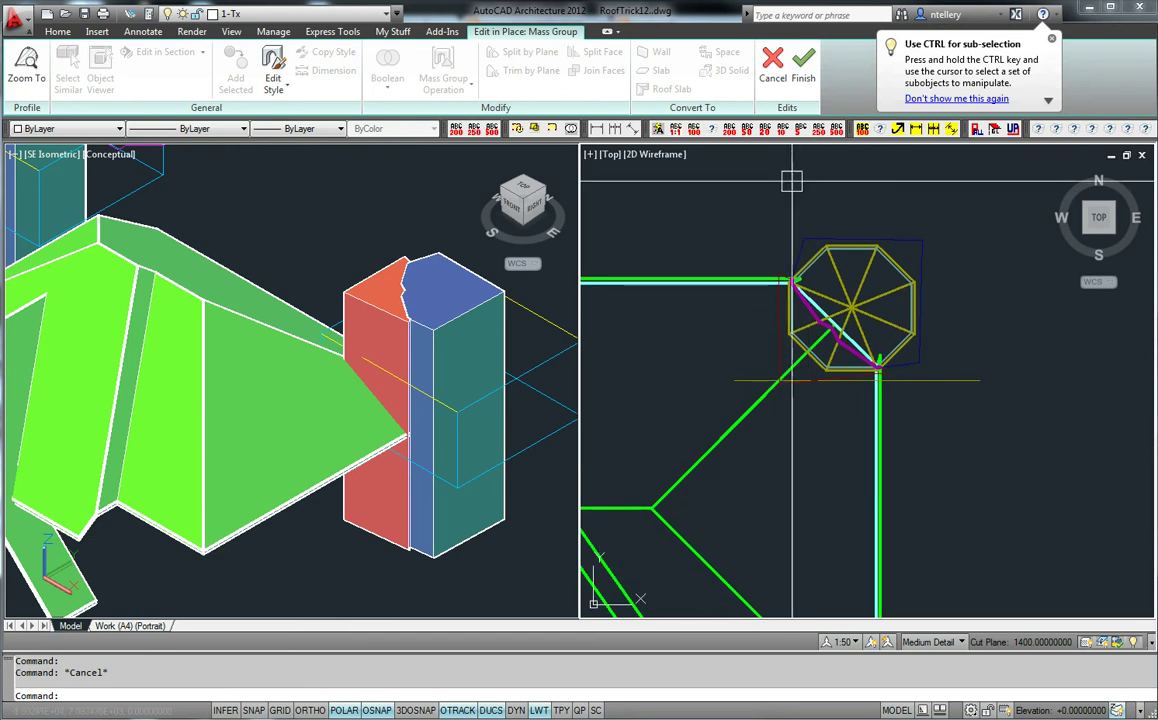
click(803, 80)
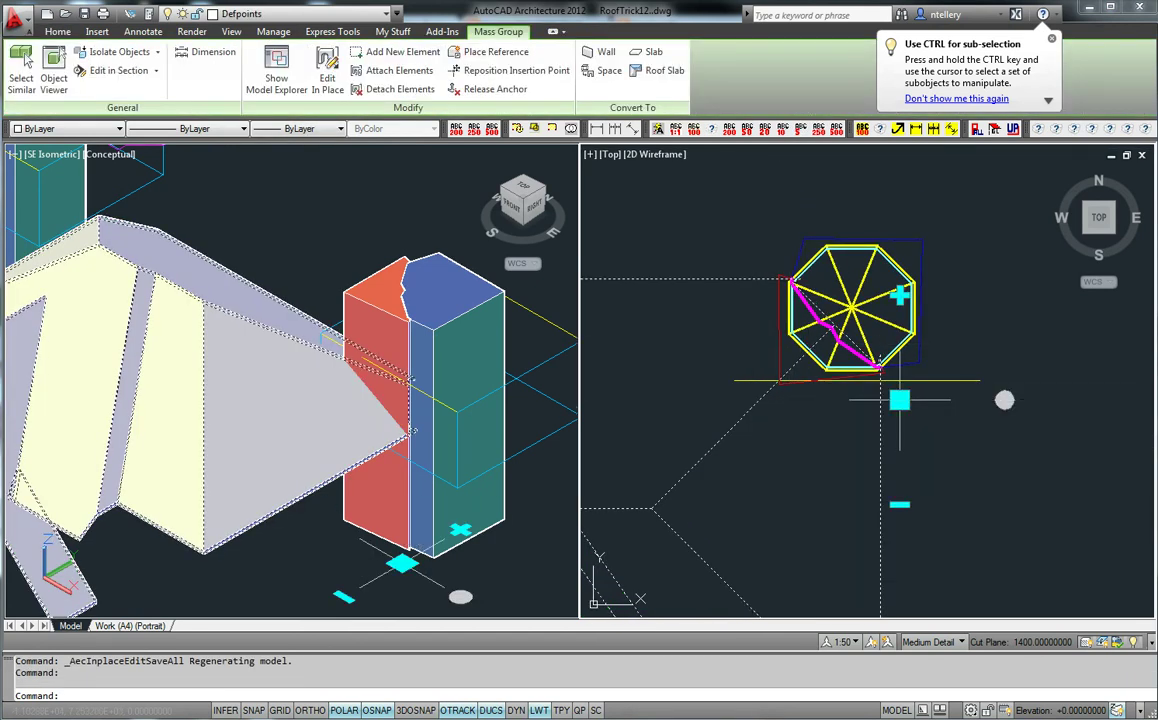
Inspect the mass group and its attached roof in the Model Explorer, then leave the explorer and clear the selection.
double_click(412, 430)
click(440, 250)
click(397, 250)
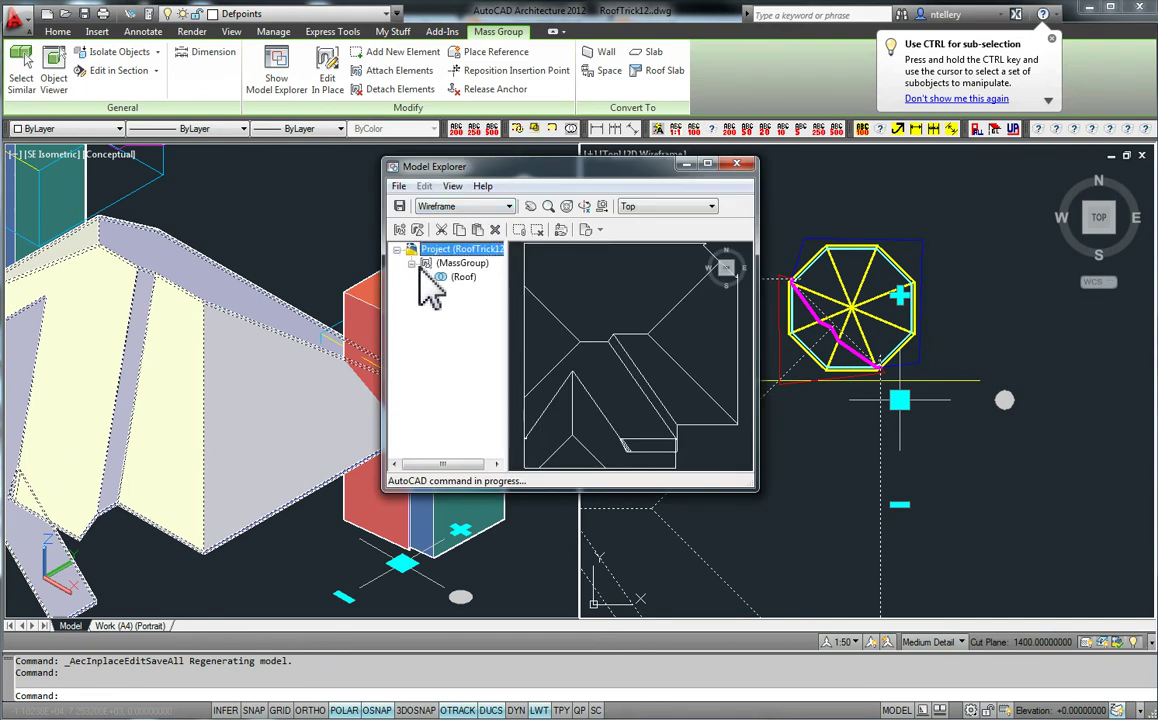
click(464, 279)
click(440, 264)
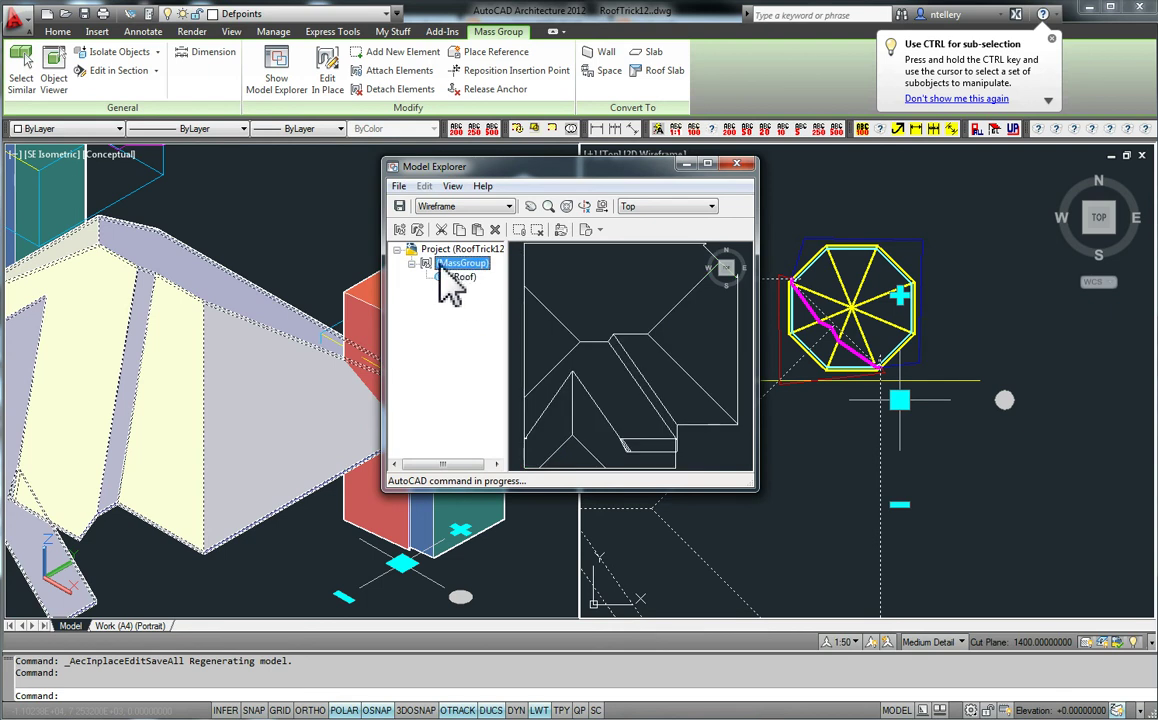
click(462, 277)
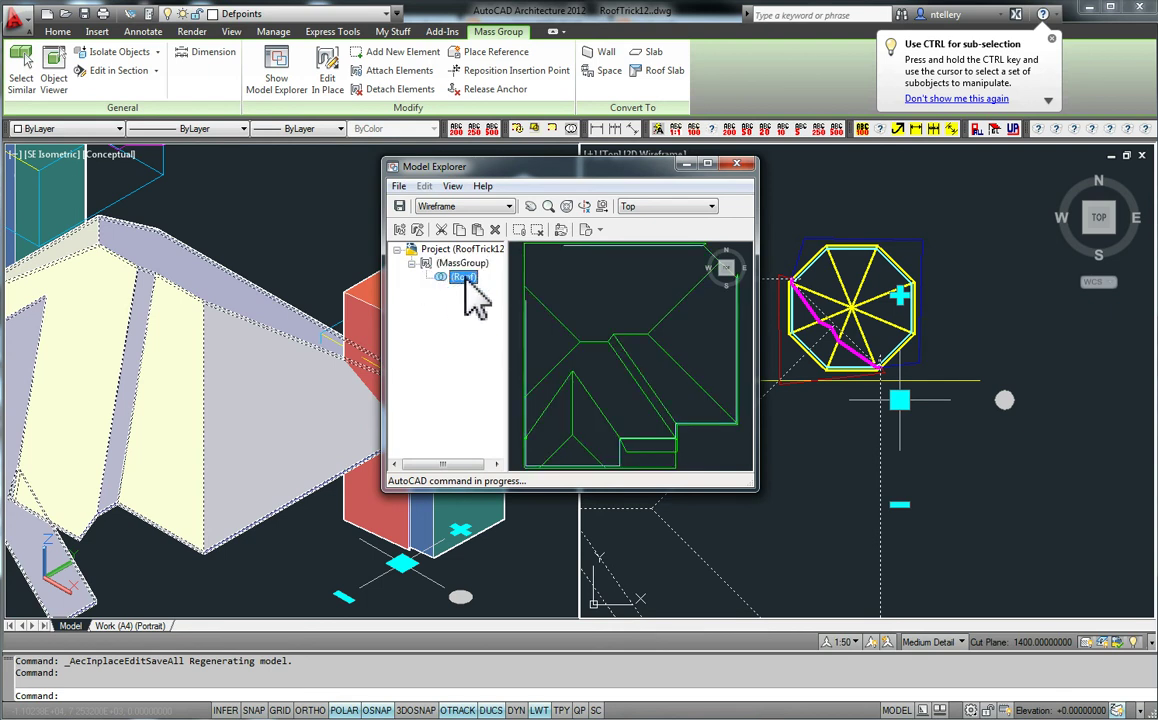
click(445, 264)
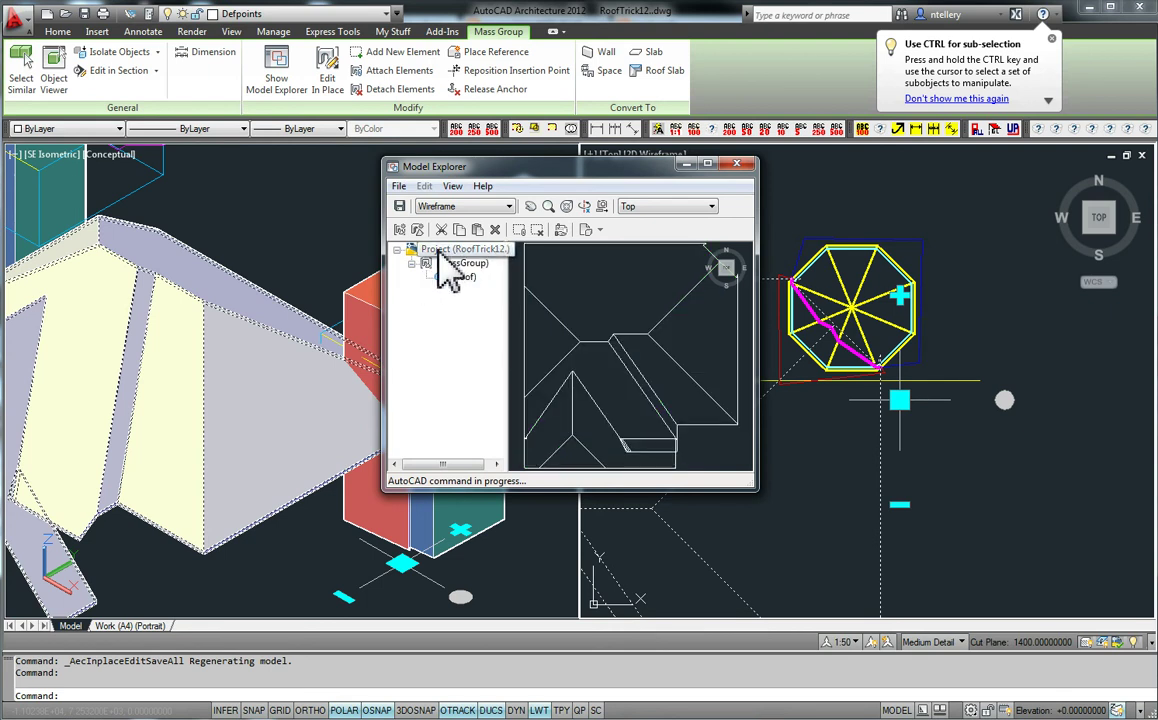
click(399, 186)
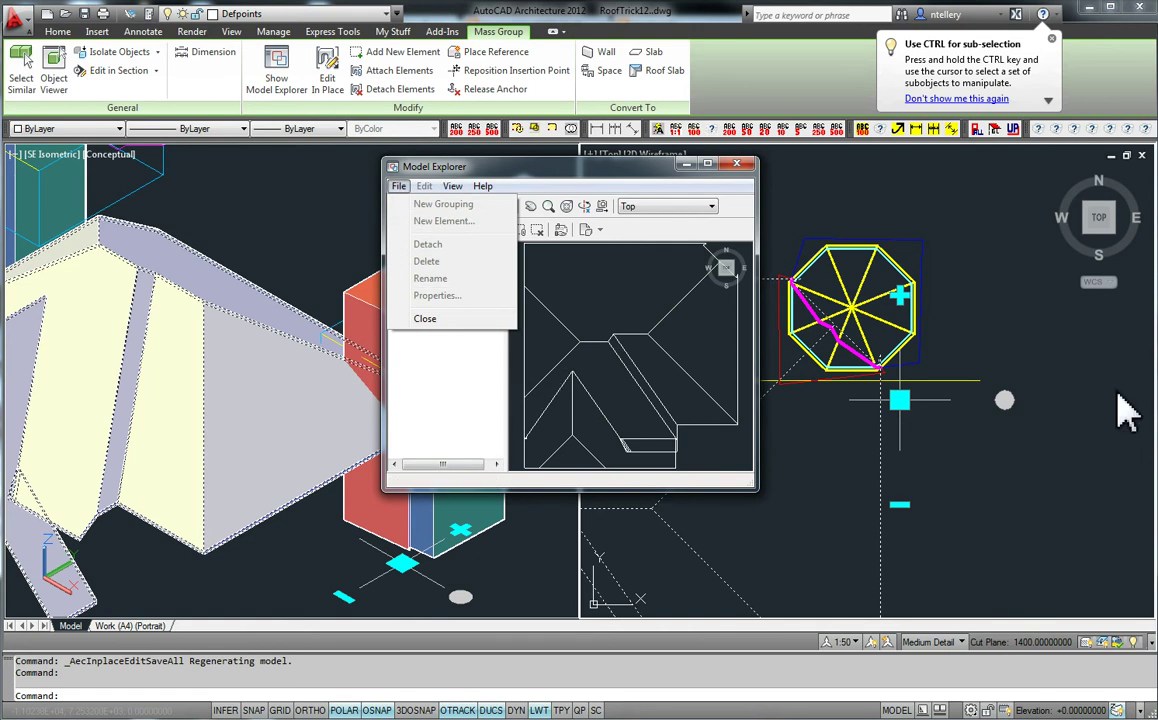
key(Escape)
key(Escape)
click(738, 409)
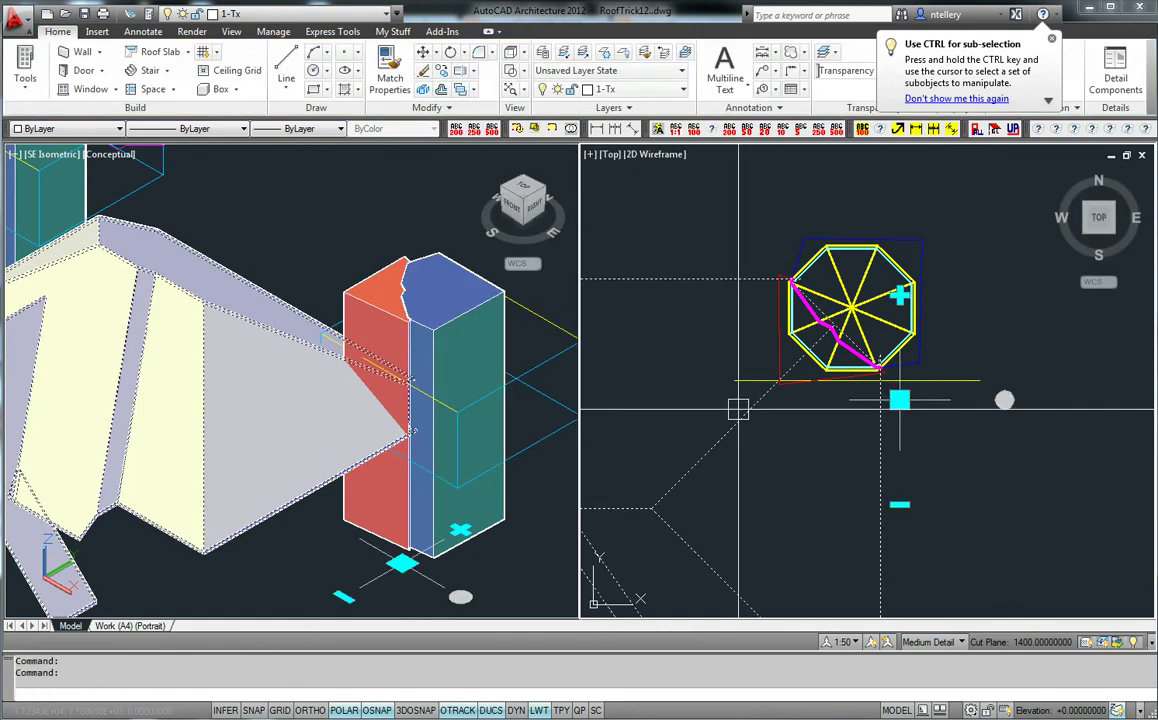
Attach the blue mass element on the octagonal roof's side to the main roof's mass group through the Model Explorer.
click(339, 72)
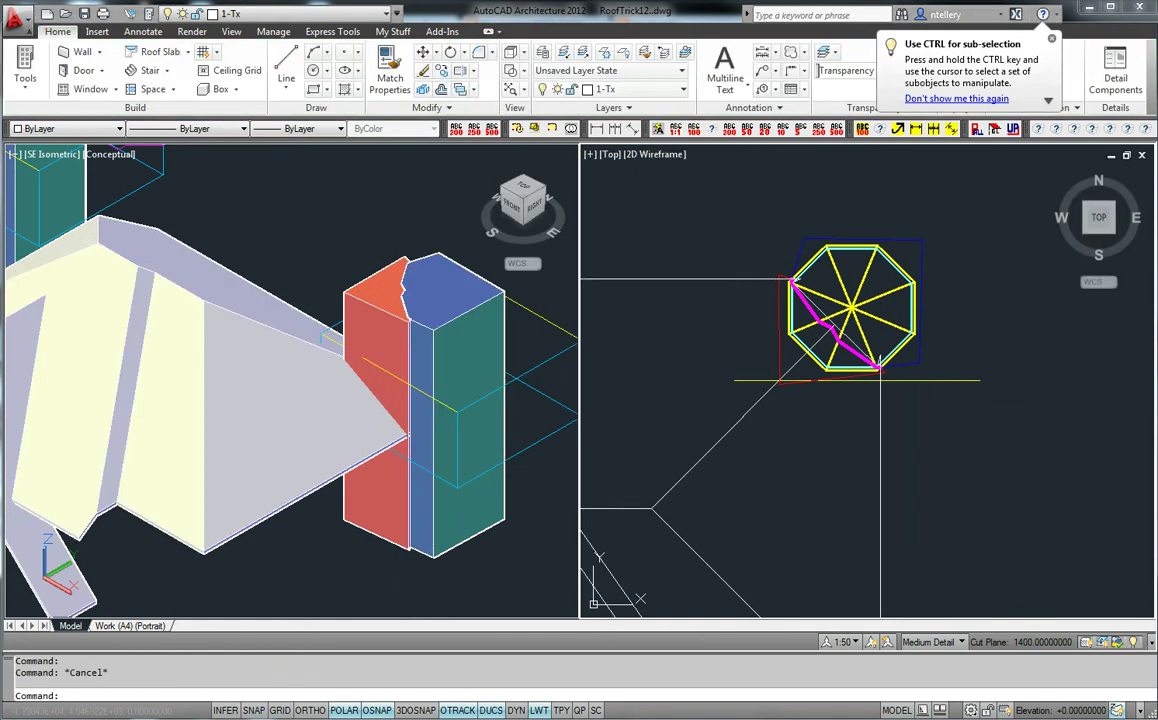
click(458, 263)
right_click(455, 264)
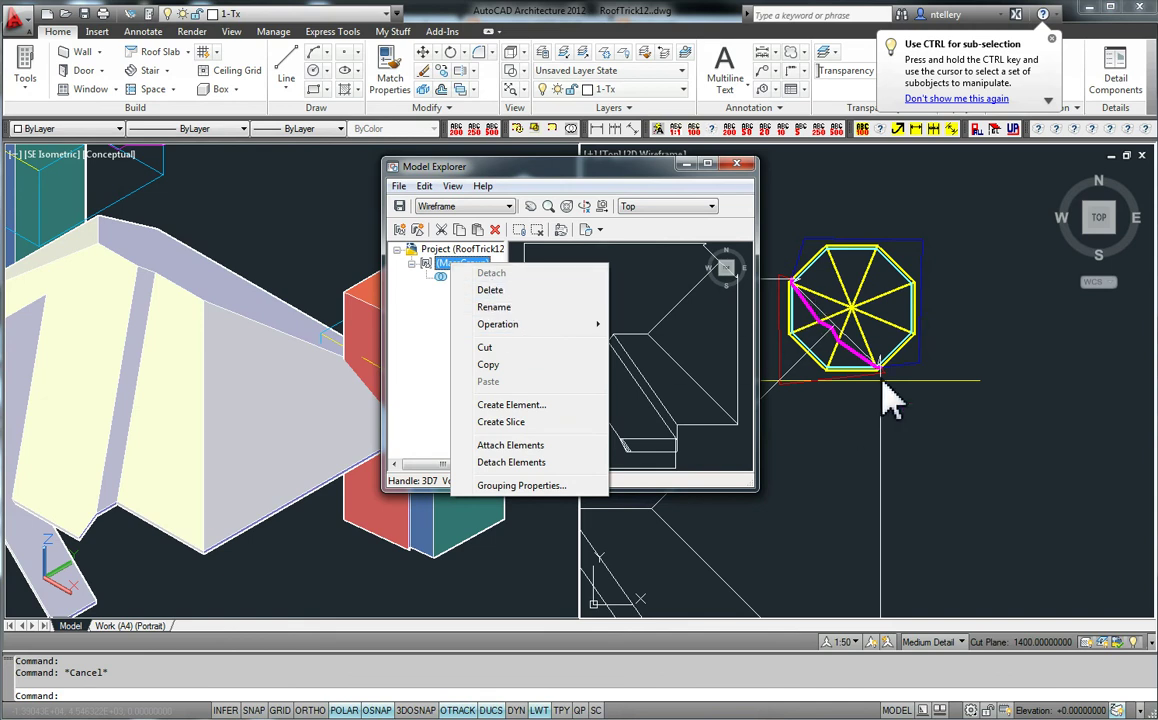
mouse_move(512, 326)
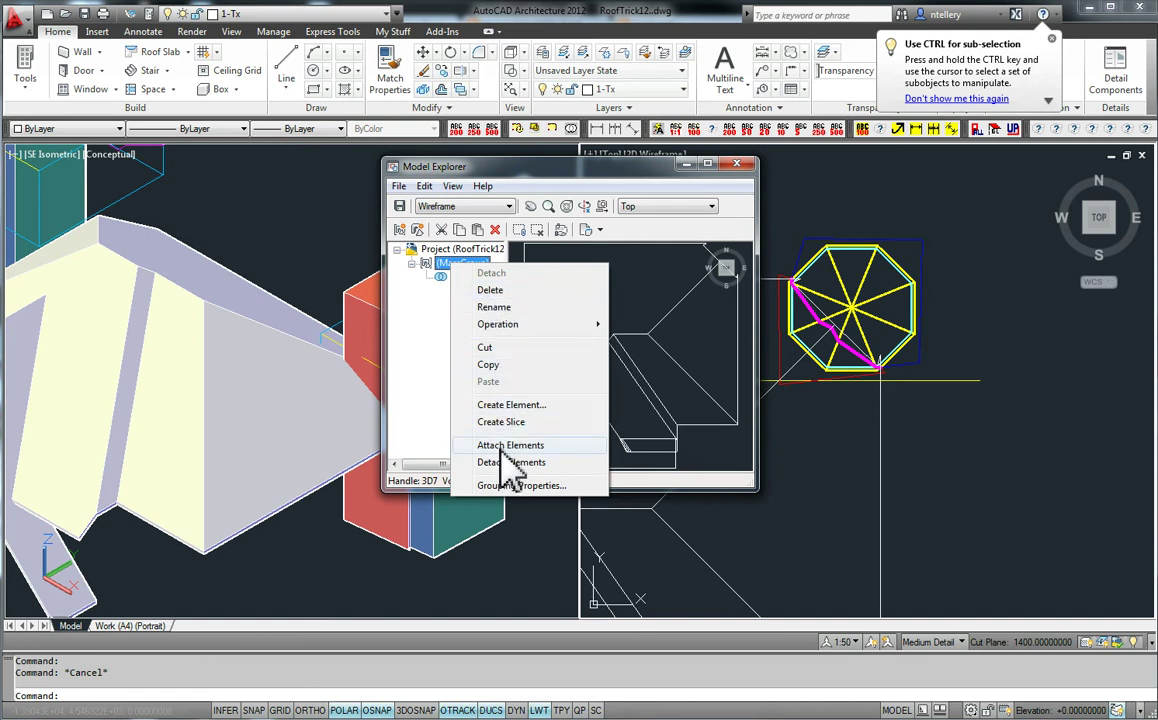
click(500, 449)
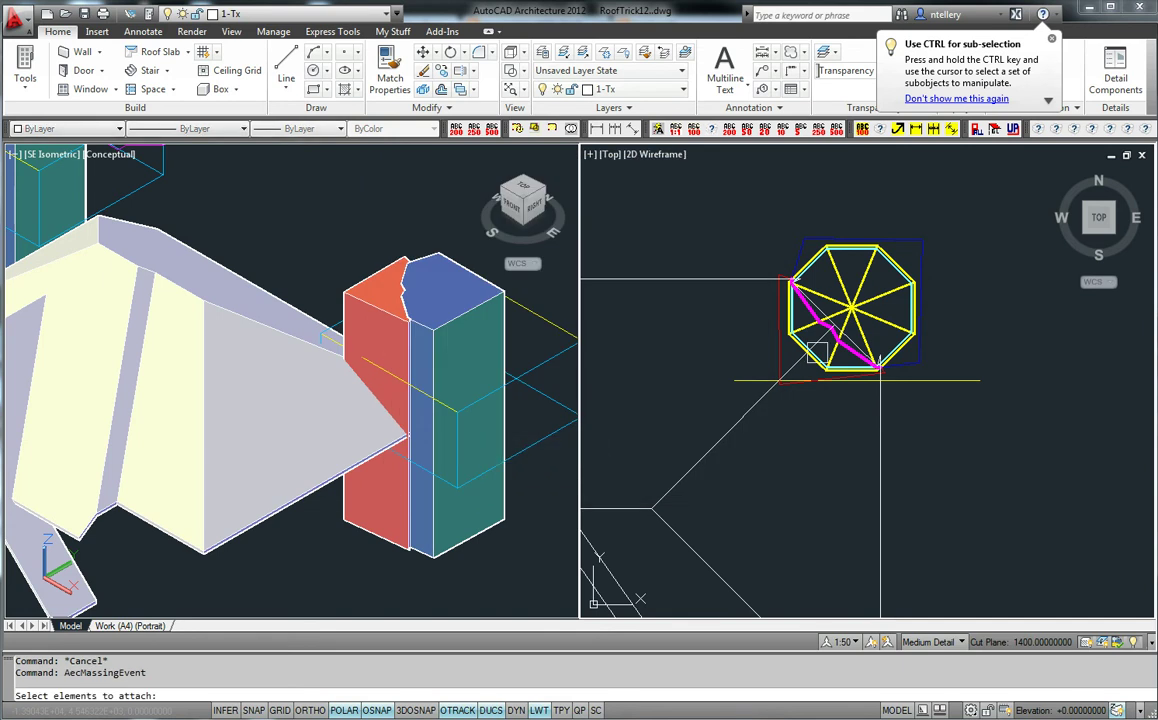
scroll(802, 291, up, 2)
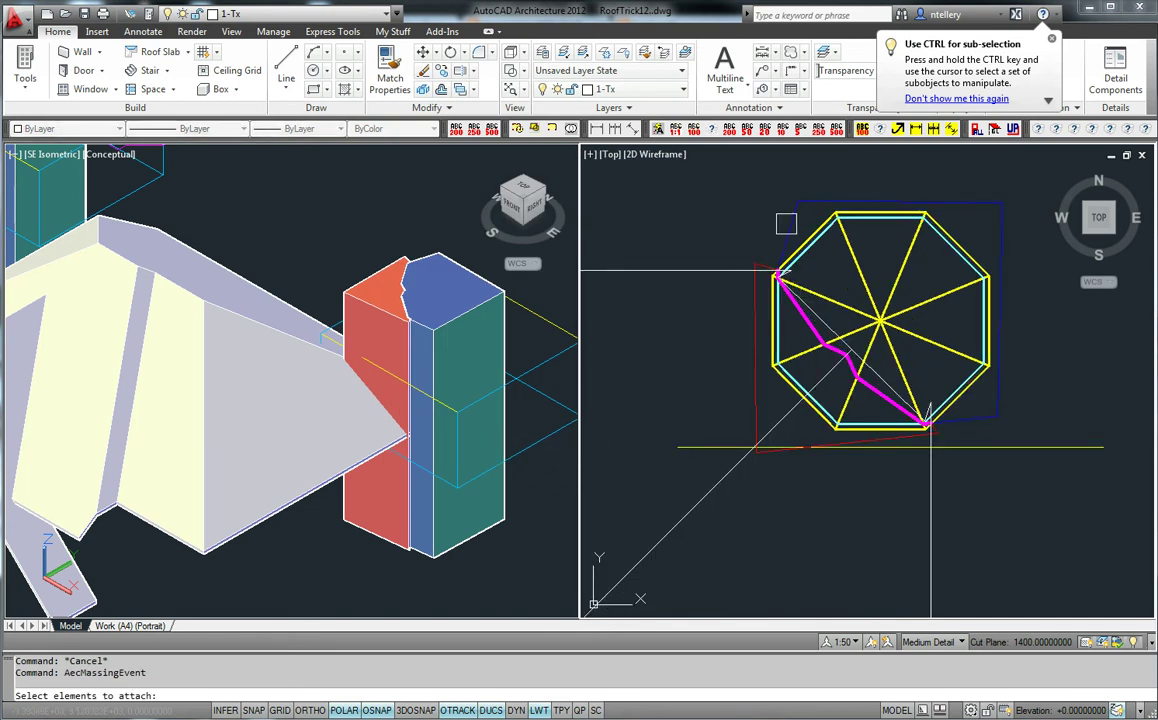
click(929, 420)
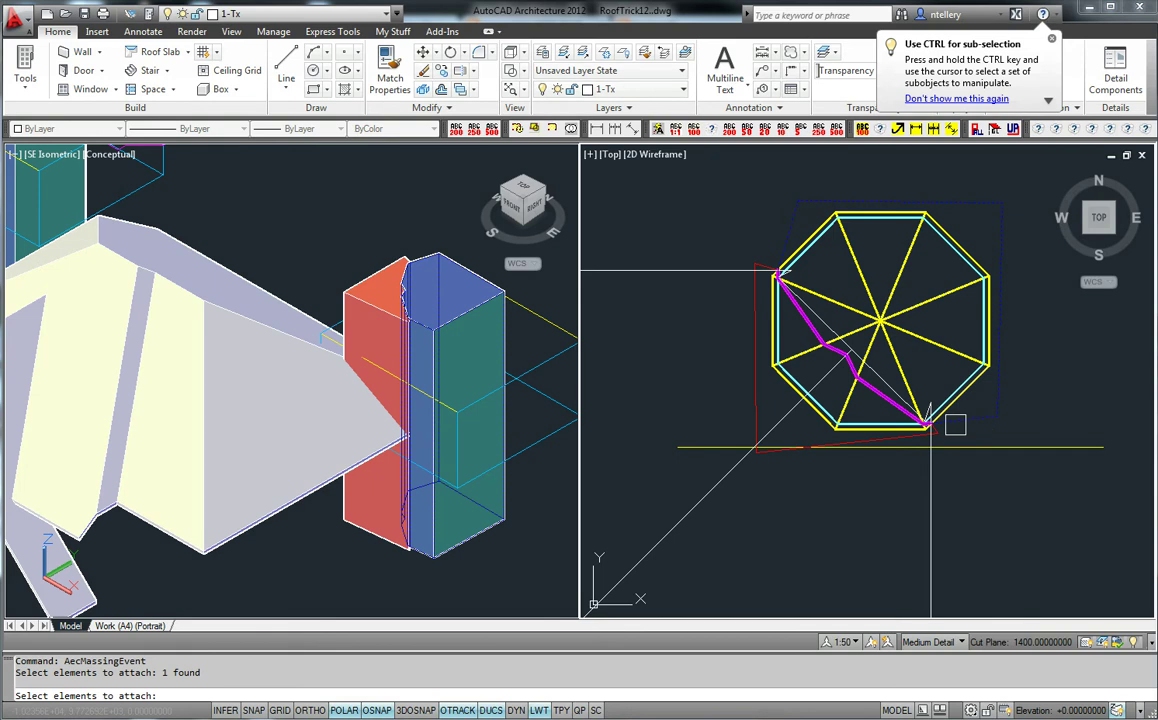
key(Return)
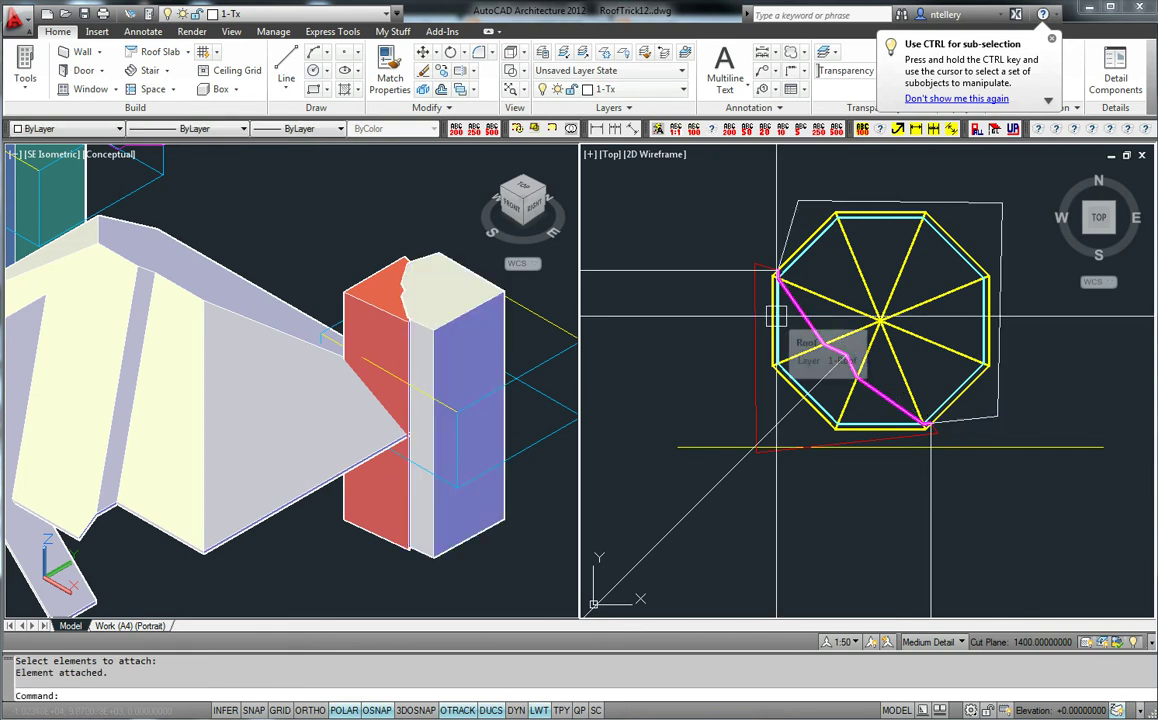
Inspect the combined roof and mass element group in the Object Viewer, then close it.
click(495, 333)
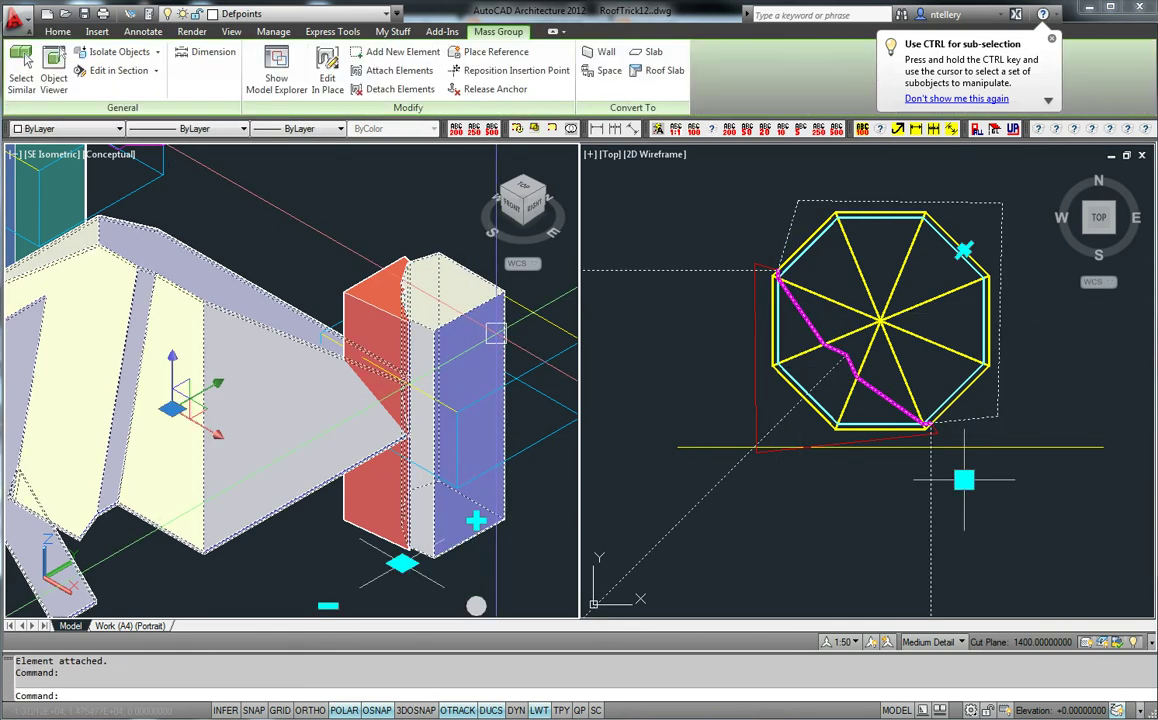
right_click(495, 333)
click(478, 344)
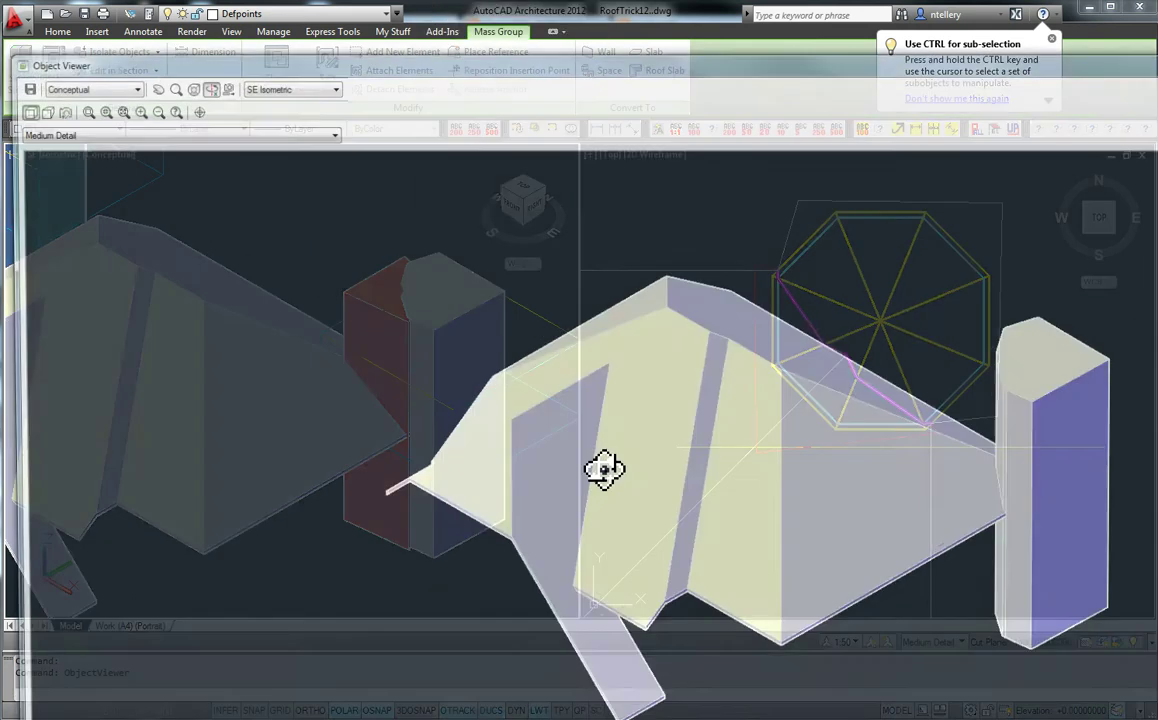
mouse_move(604, 475)
mouse_down()
mouse_move(744, 452)
mouse_move(631, 491)
mouse_move(574, 434)
mouse_move(754, 500)
mouse_move(706, 512)
mouse_up()
key(Escape)
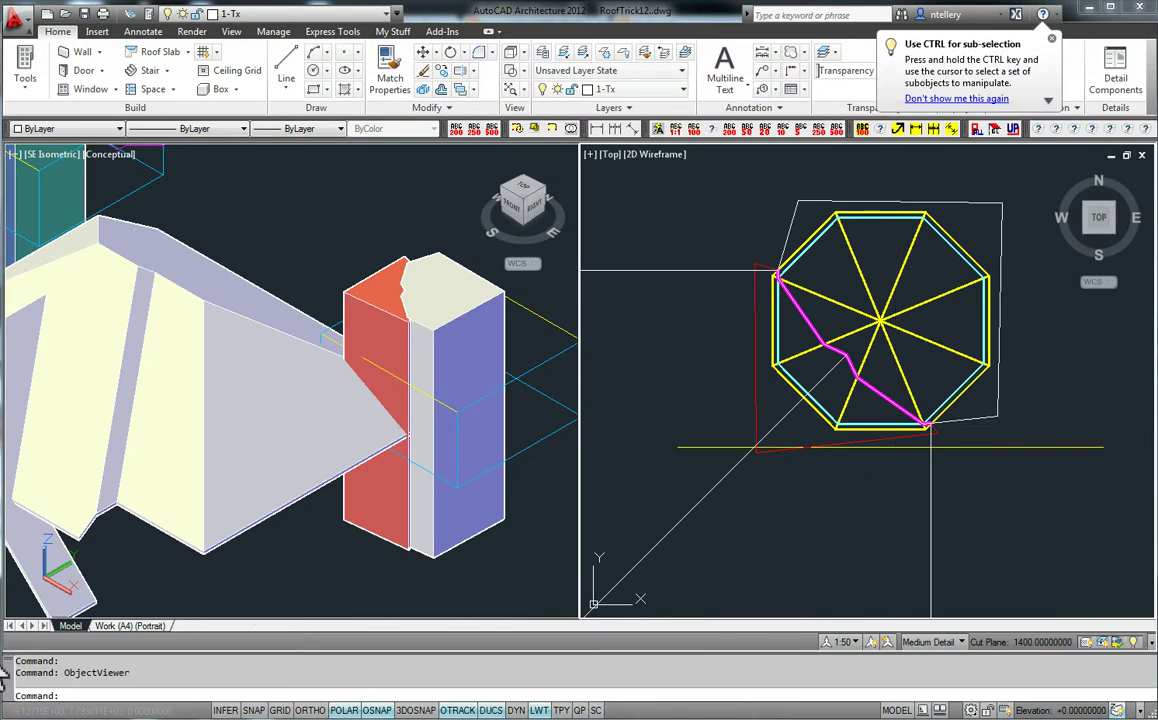
click(124, 614)
key(Escape)
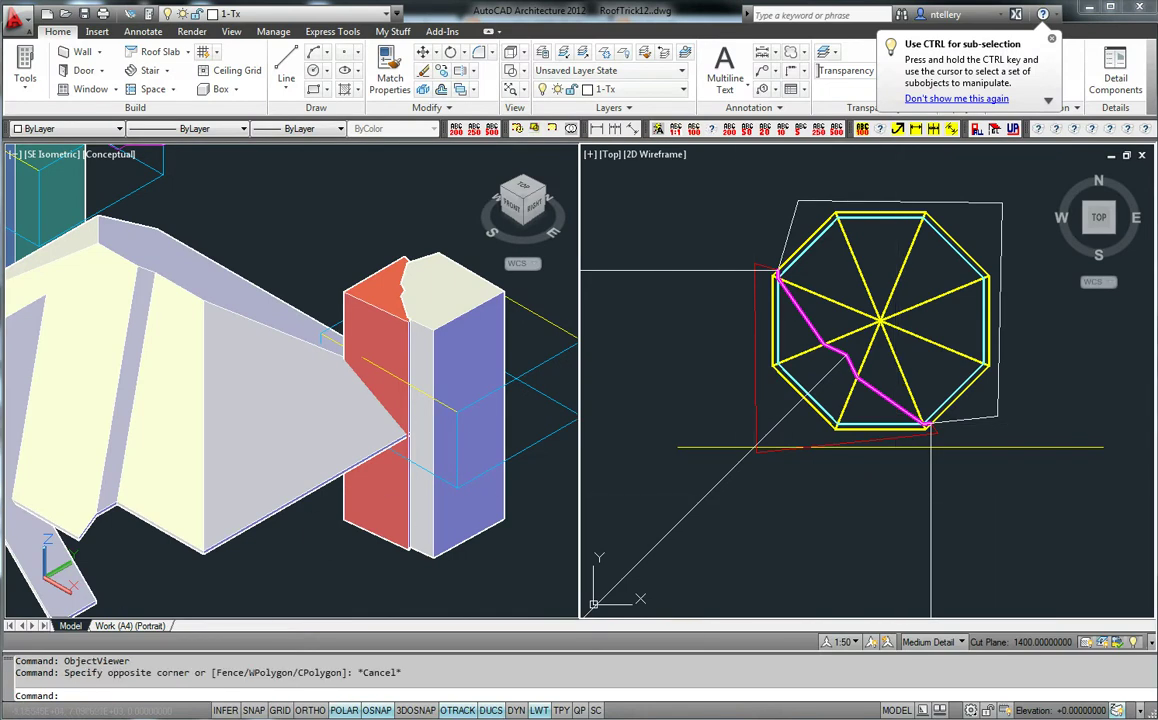
Set the operation of the extrusion attached to the mass group to Subtractive.
key(alt+Tab)
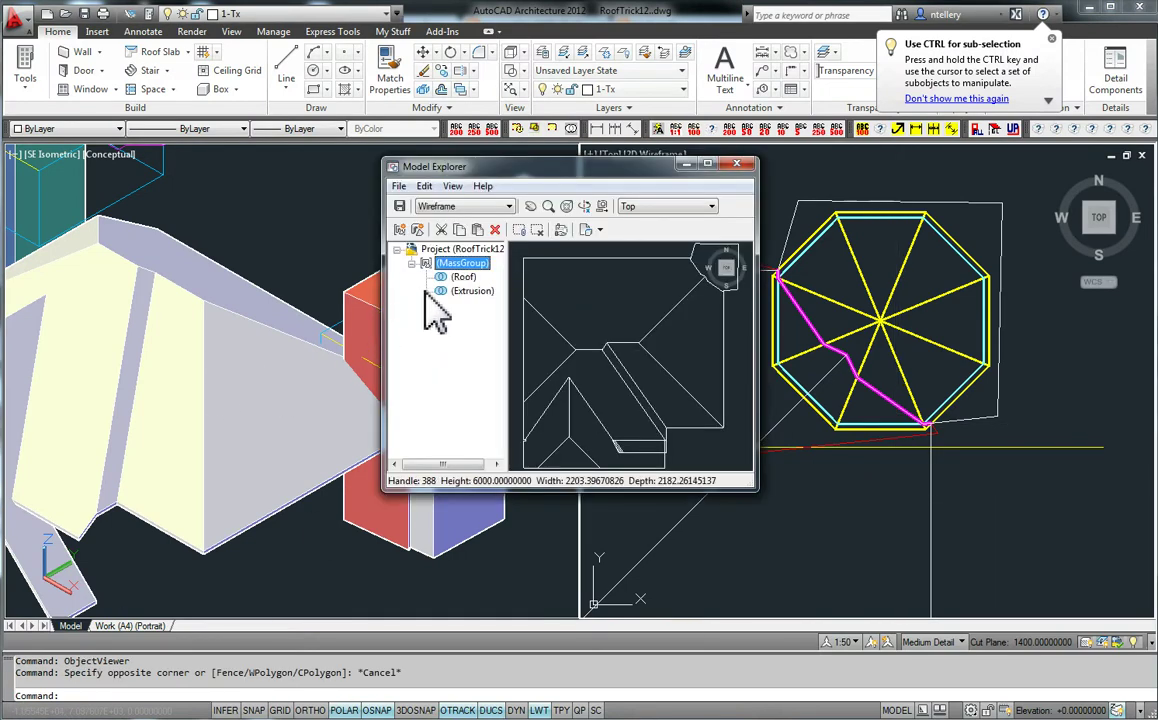
click(466, 291)
click(462, 277)
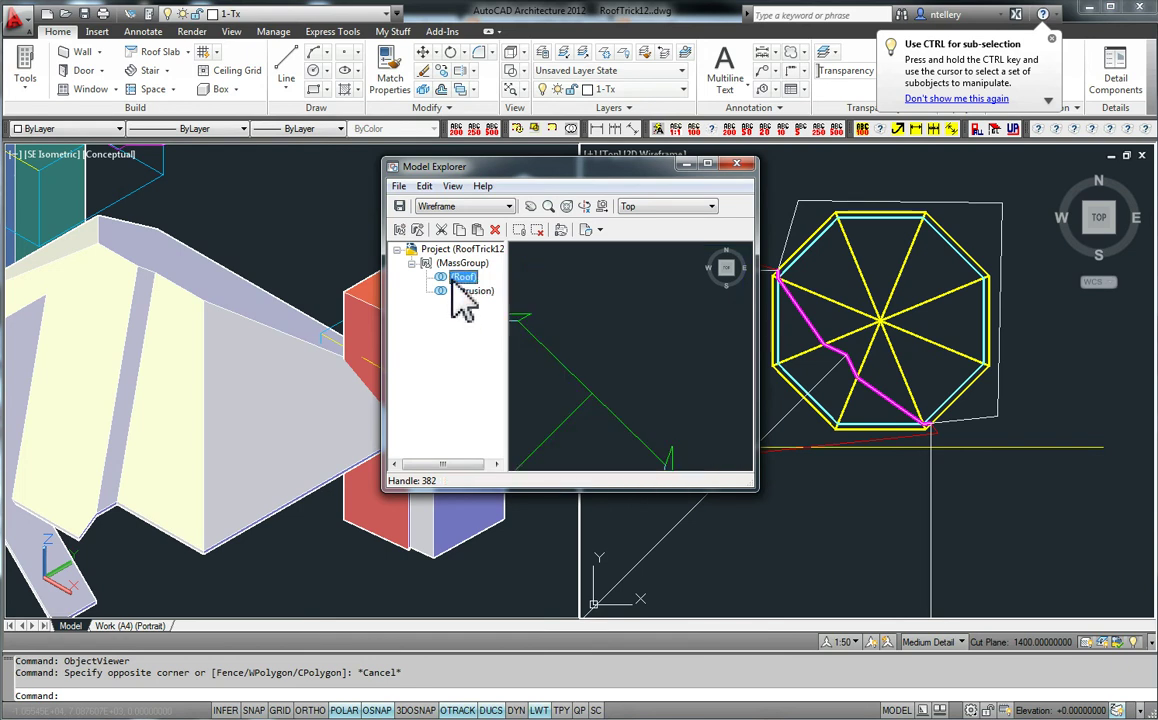
right_click(452, 291)
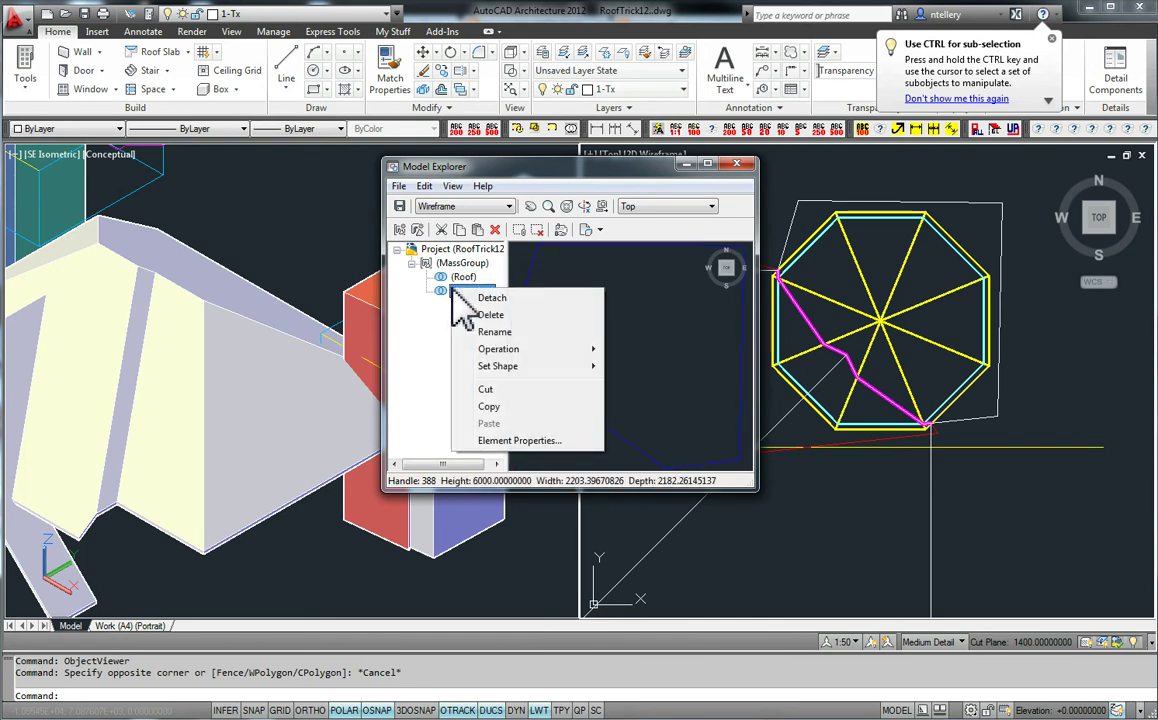
mouse_move(498, 352)
click(592, 331)
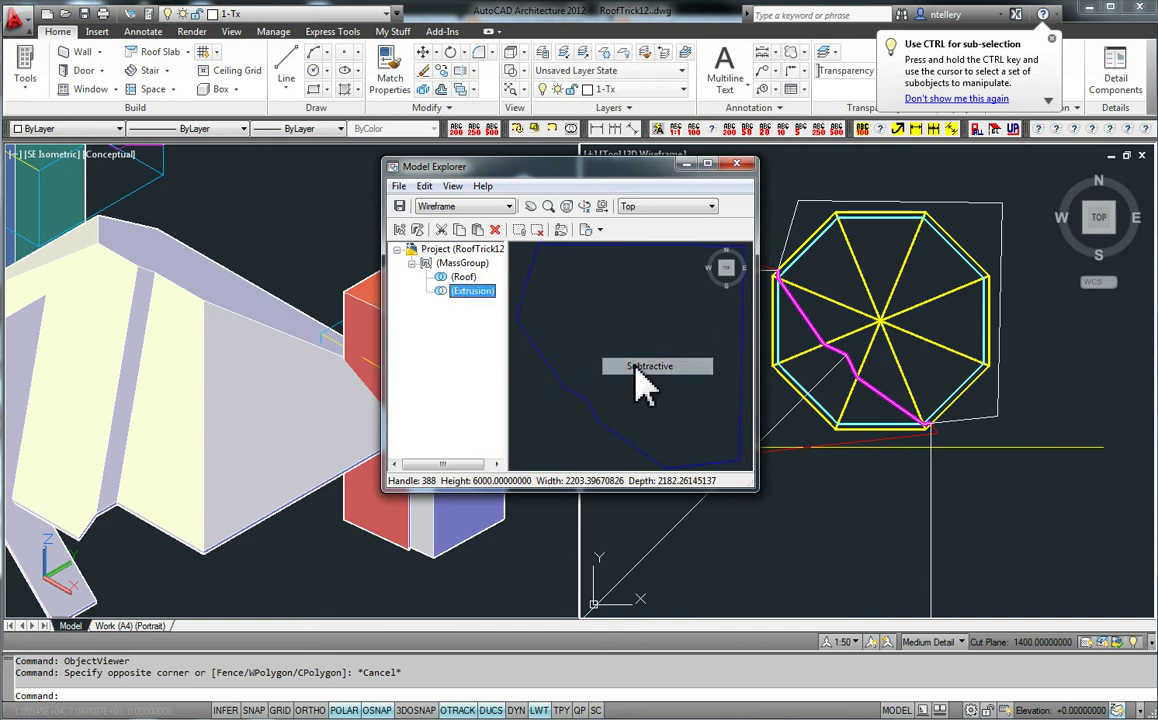
Examine the mass group's cut corner in the Model Explorer preview.
click(463, 279)
click(462, 263)
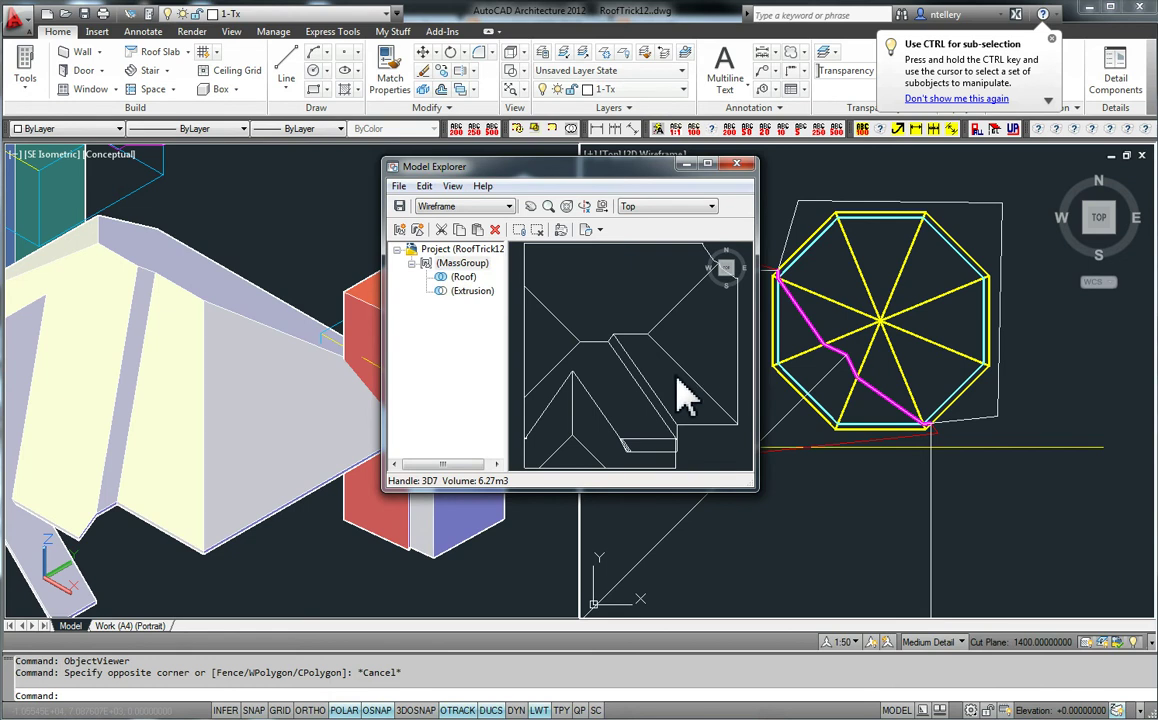
click(737, 279)
scroll(708, 427, up, 5)
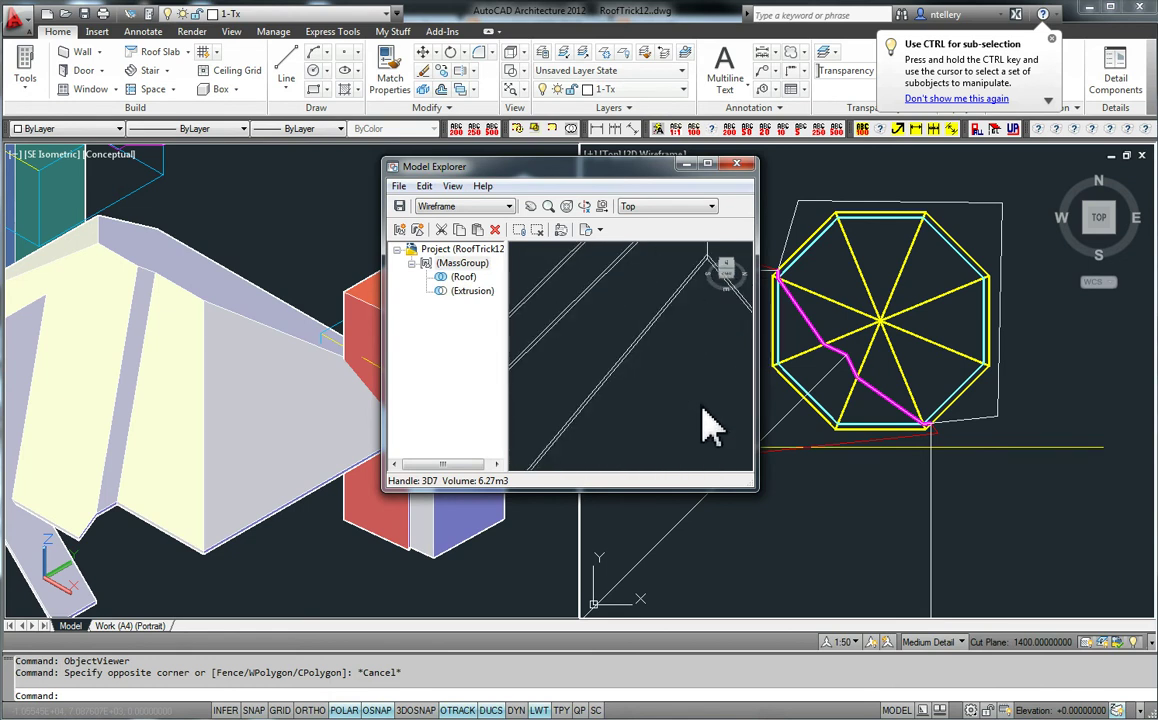
View the main roof's complete outline in the Model Explorer preview and move the window off the octagonal roof's plan.
click(530, 206)
drag(555, 343, 650, 452)
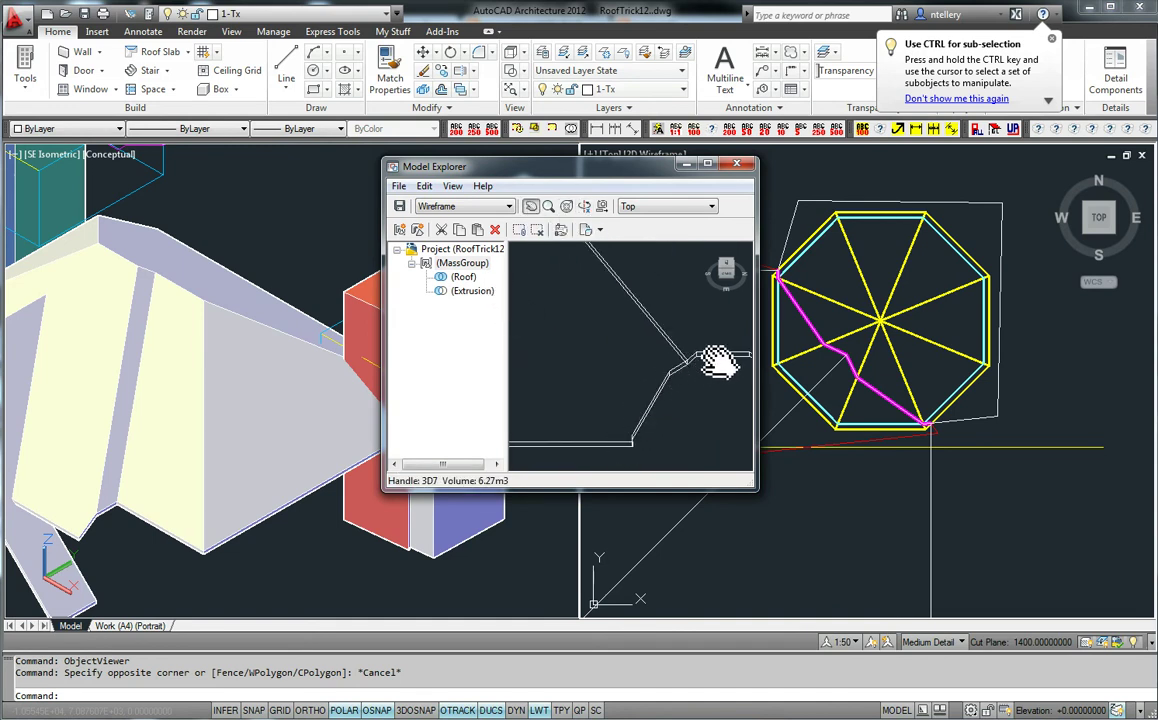
drag(685, 380, 644, 367)
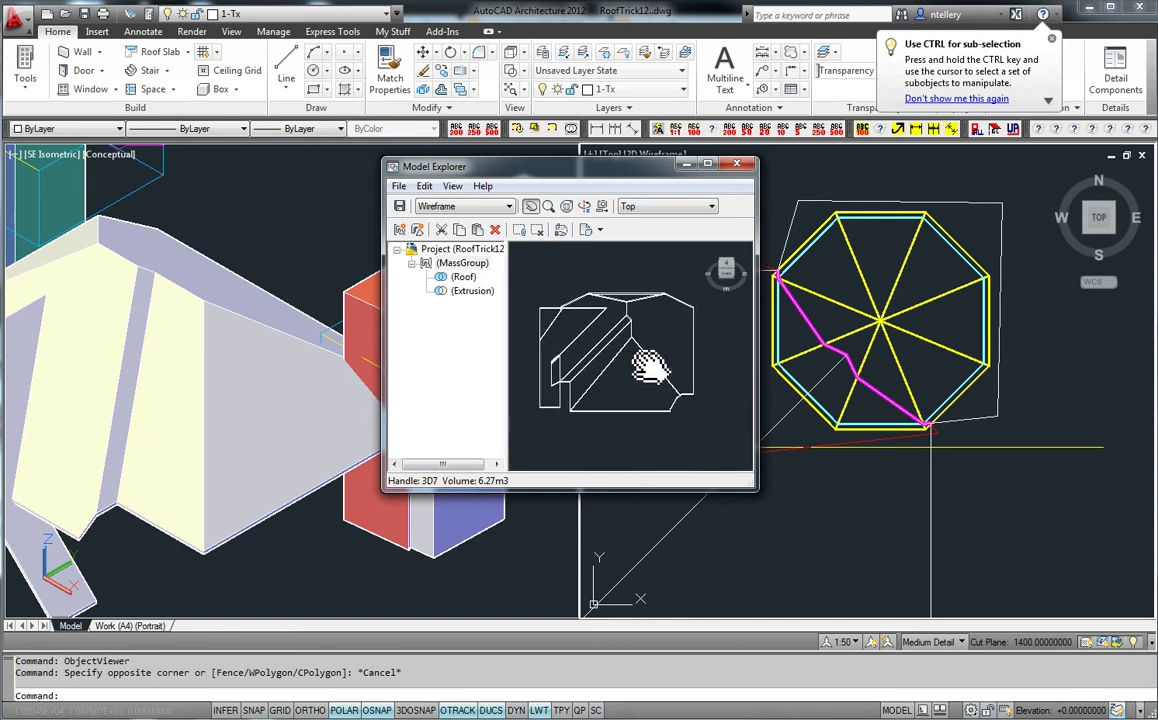
drag(593, 170, 407, 219)
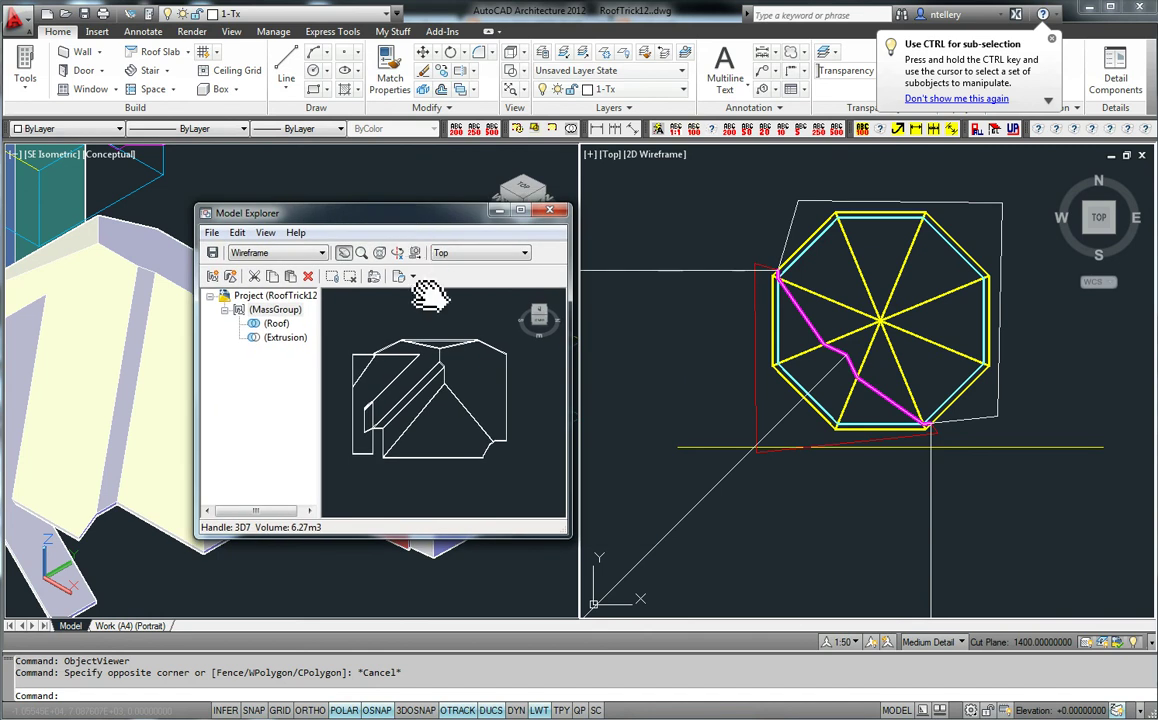
Inspect the main roof mass group's cut edges at the octagonal roof's corners in the plan view.
click(729, 395)
scroll(776, 269, up, 5)
click(660, 256)
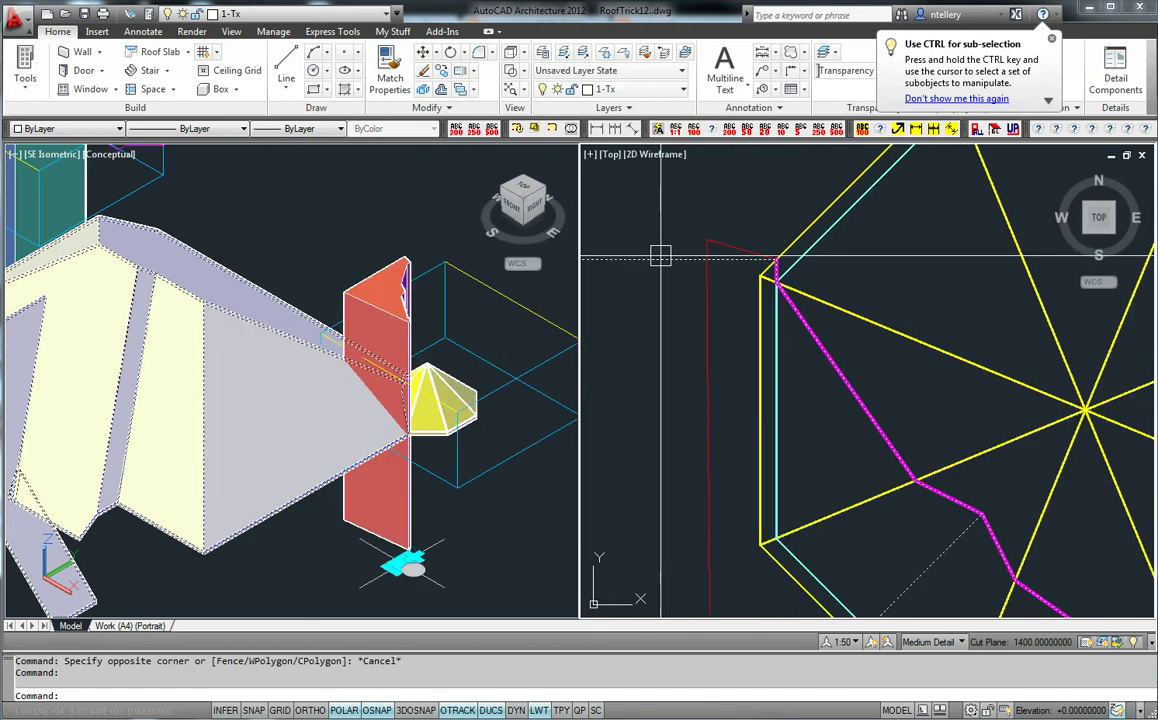
scroll(736, 266, down, 3)
middle_drag(1018, 523, 984, 484)
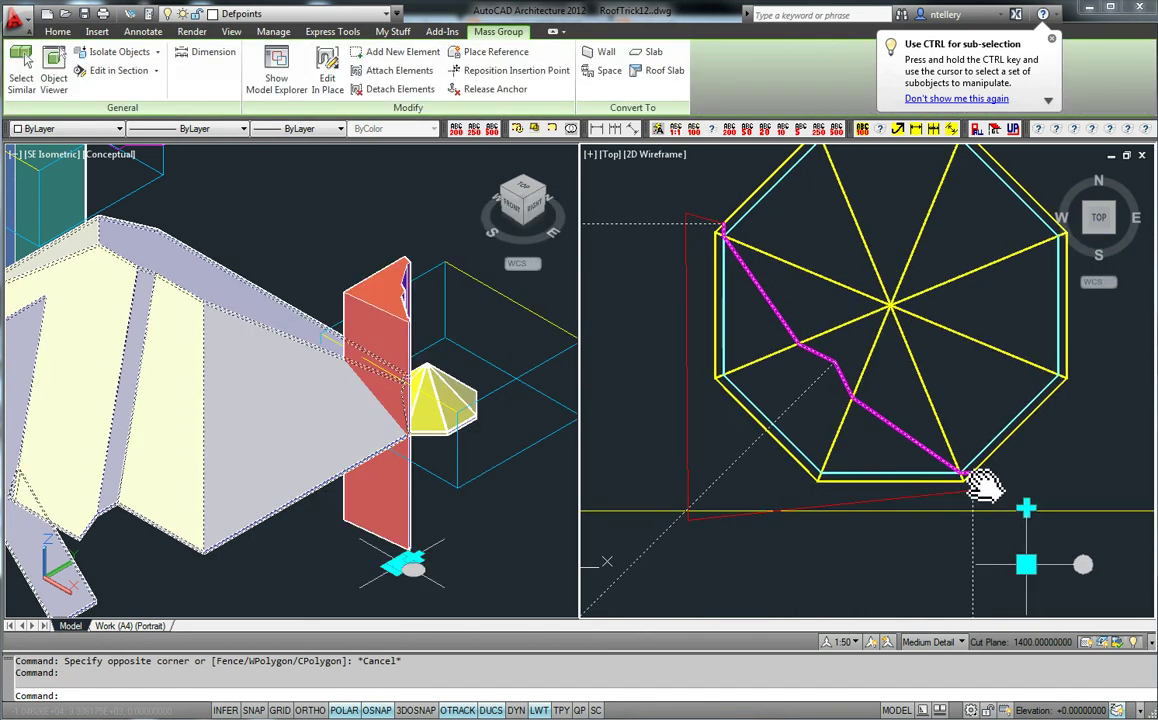
scroll(983, 485, up, 8)
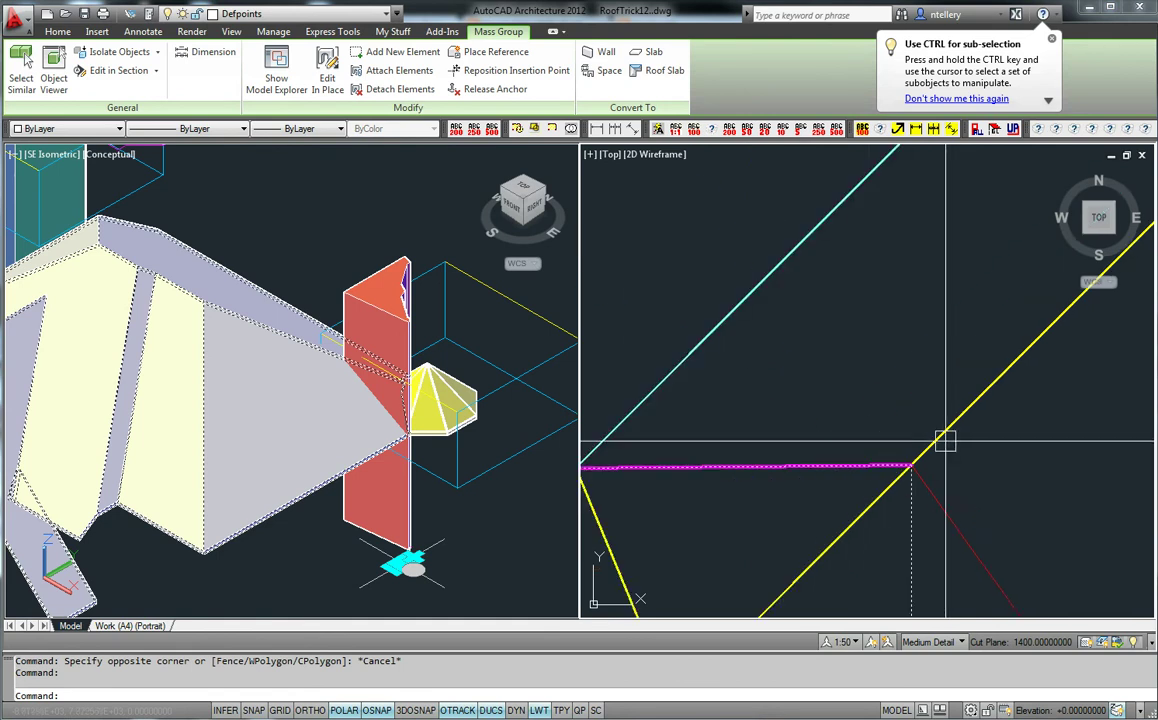
scroll(945, 440, down, 8)
key(Escape)
scroll(893, 470, up, 2)
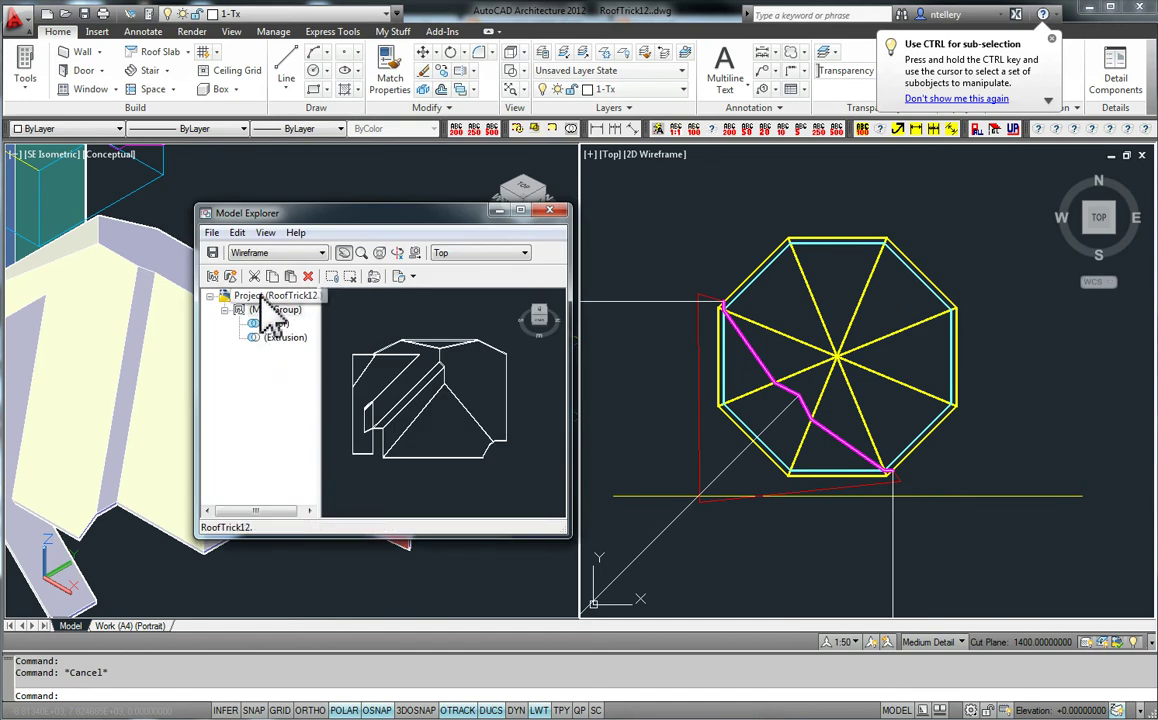
Create a second mass group containing the octagonal roof and the red mass element, placing it beside the octagon.
click(262, 298)
click(212, 232)
click(245, 251)
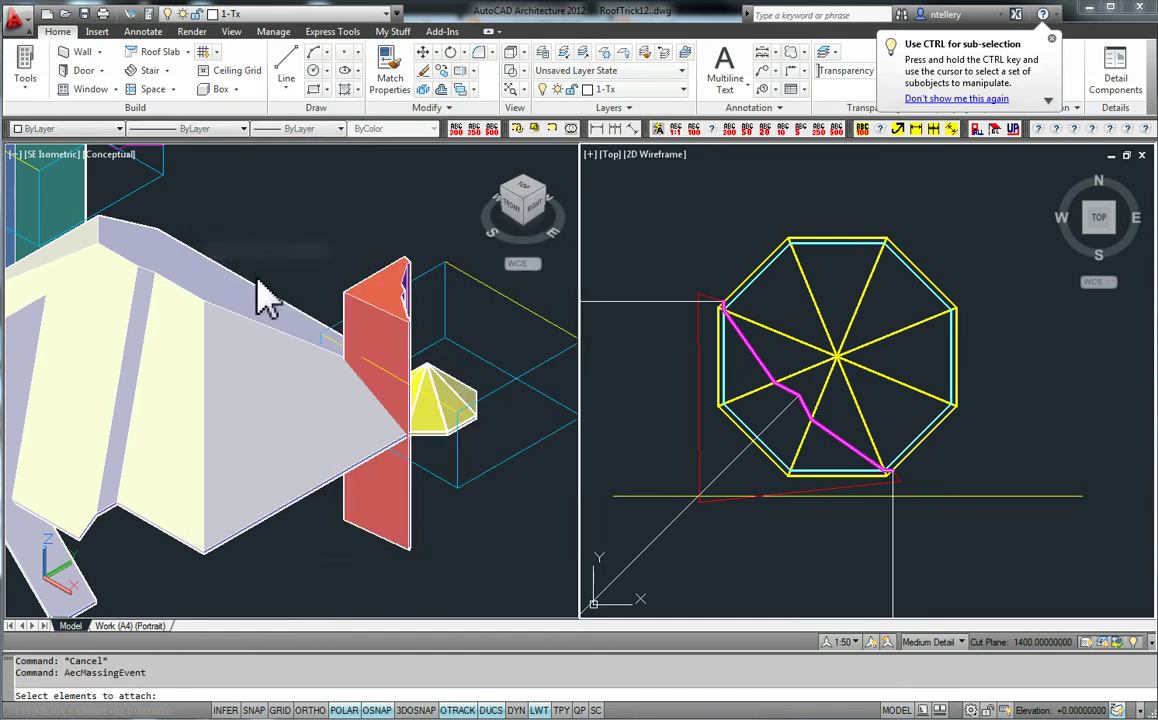
click(824, 316)
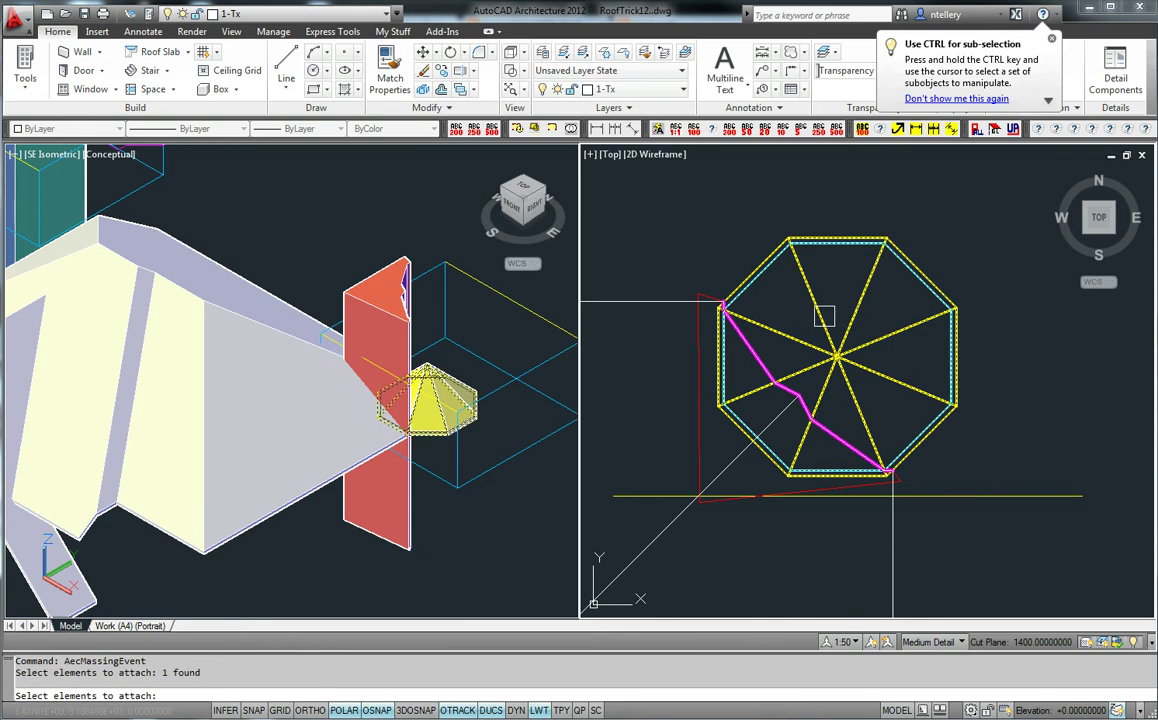
click(691, 381)
key(Return)
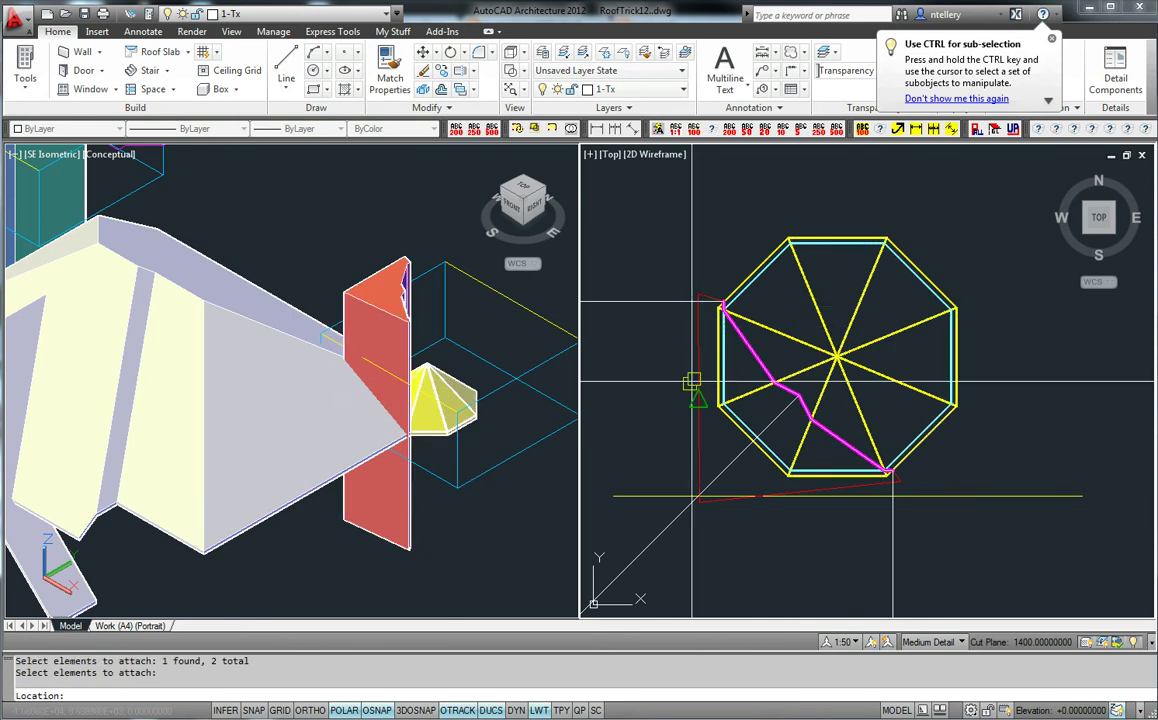
click(939, 243)
click(863, 359)
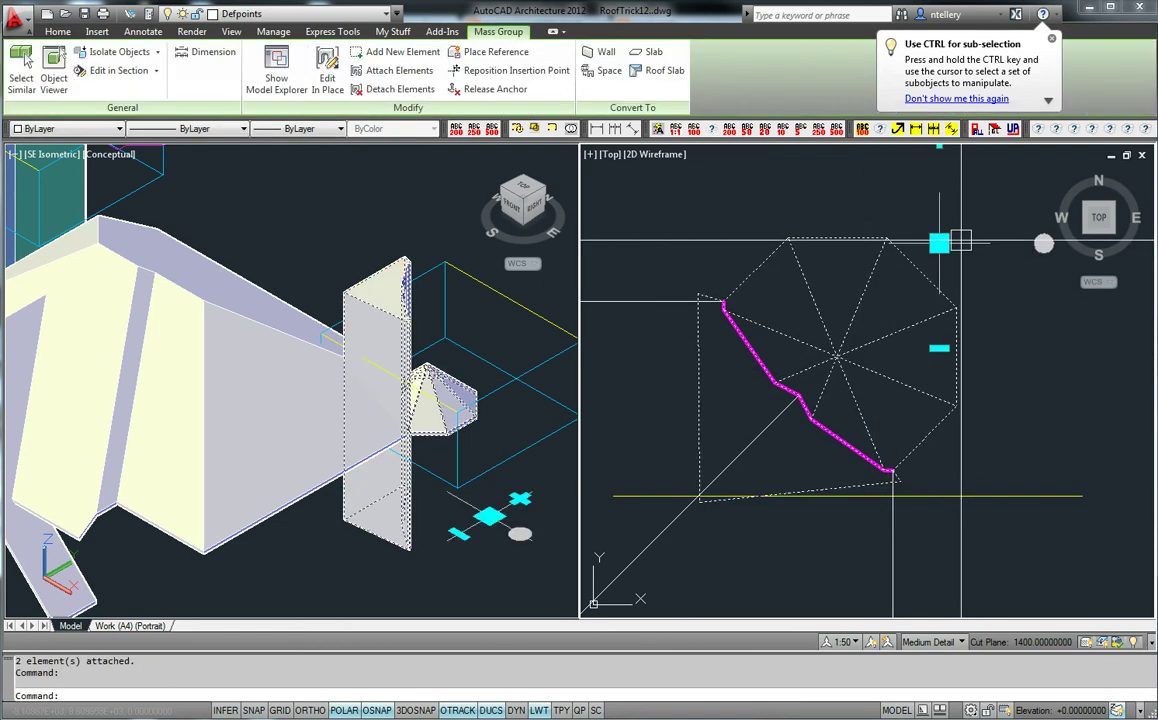
key(Escape)
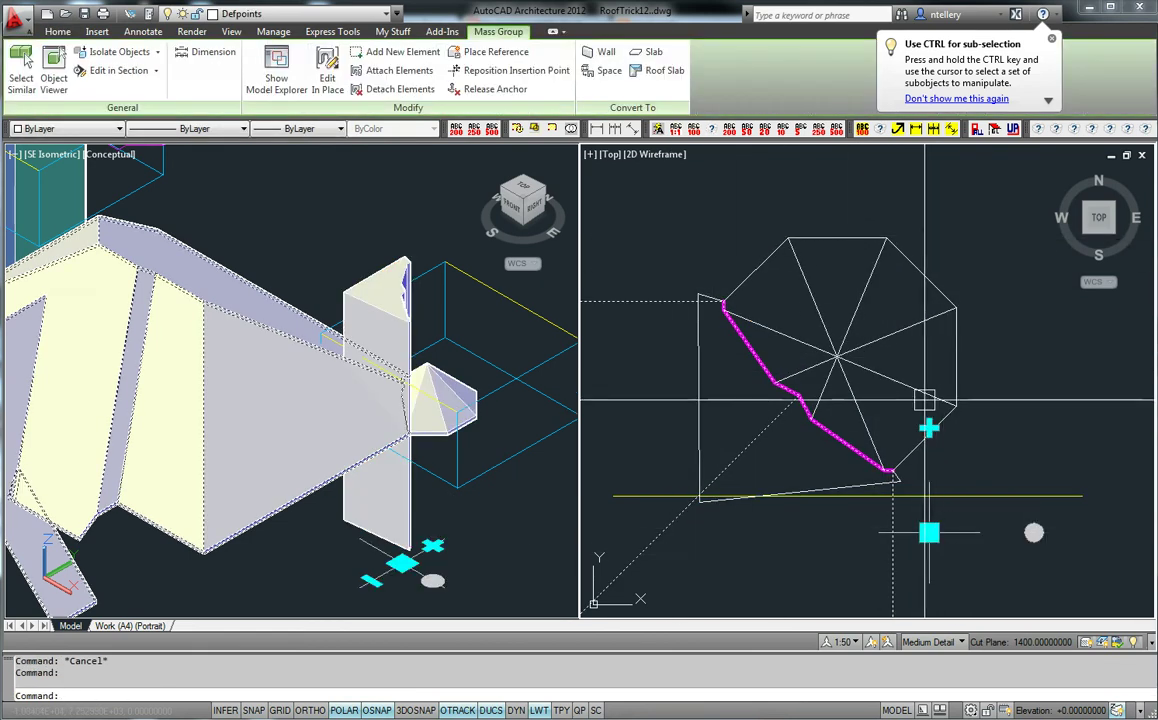
key(Escape)
Rename the main roof's mass group MainRoof and the octagonal roof's mass group Turret in the Model Explorer.
click(838, 346)
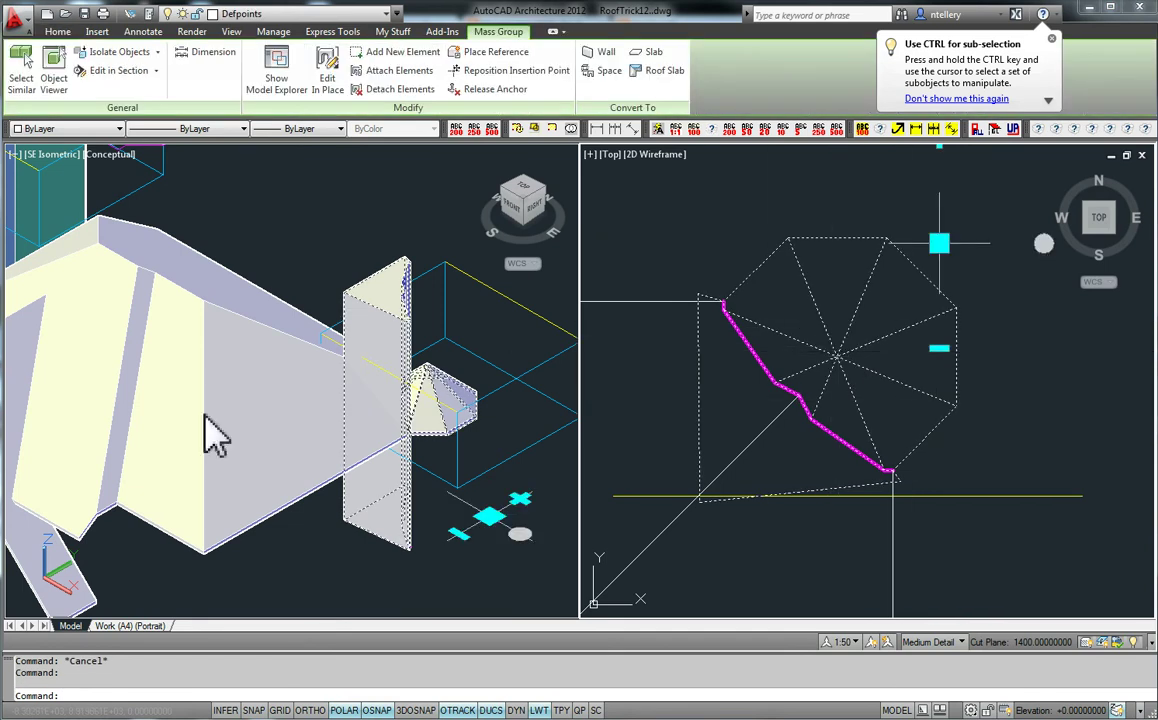
click(276, 70)
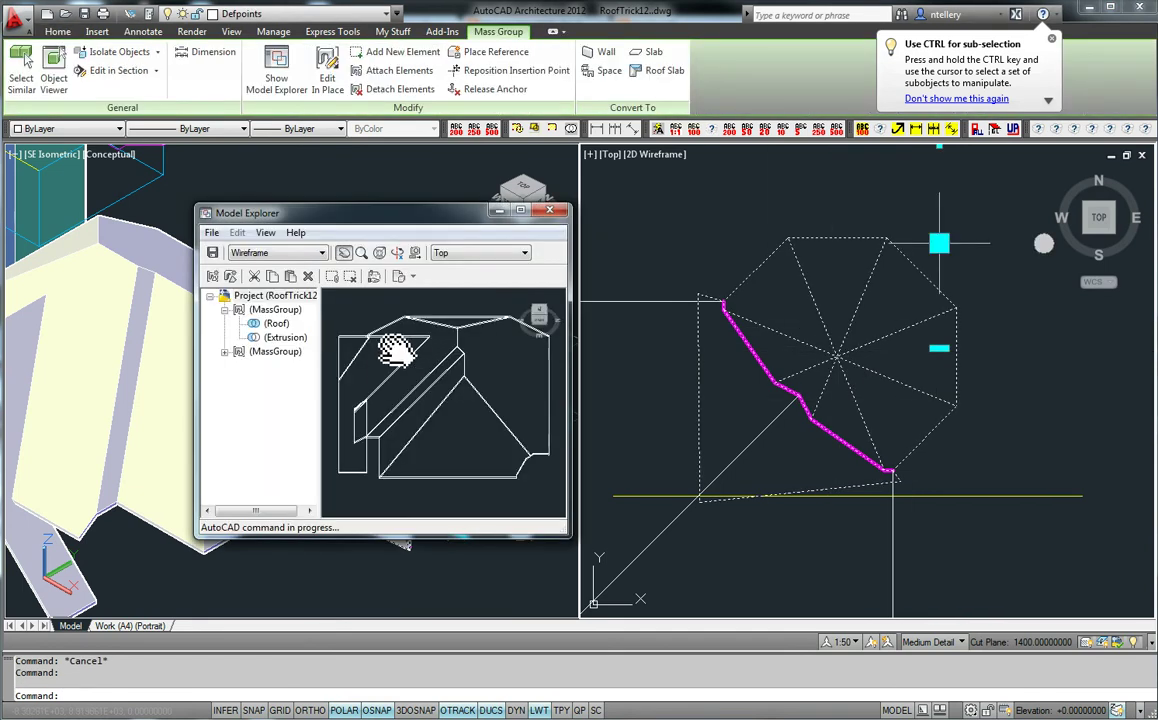
drag(457, 215, 605, 206)
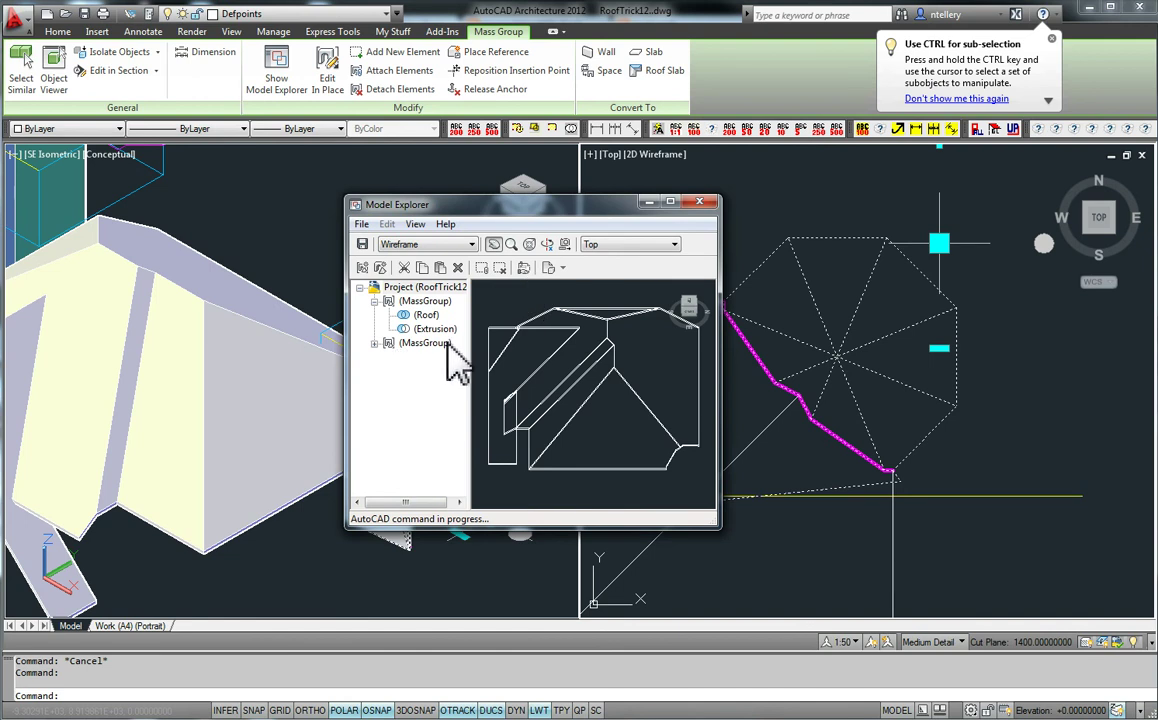
key(Escape)
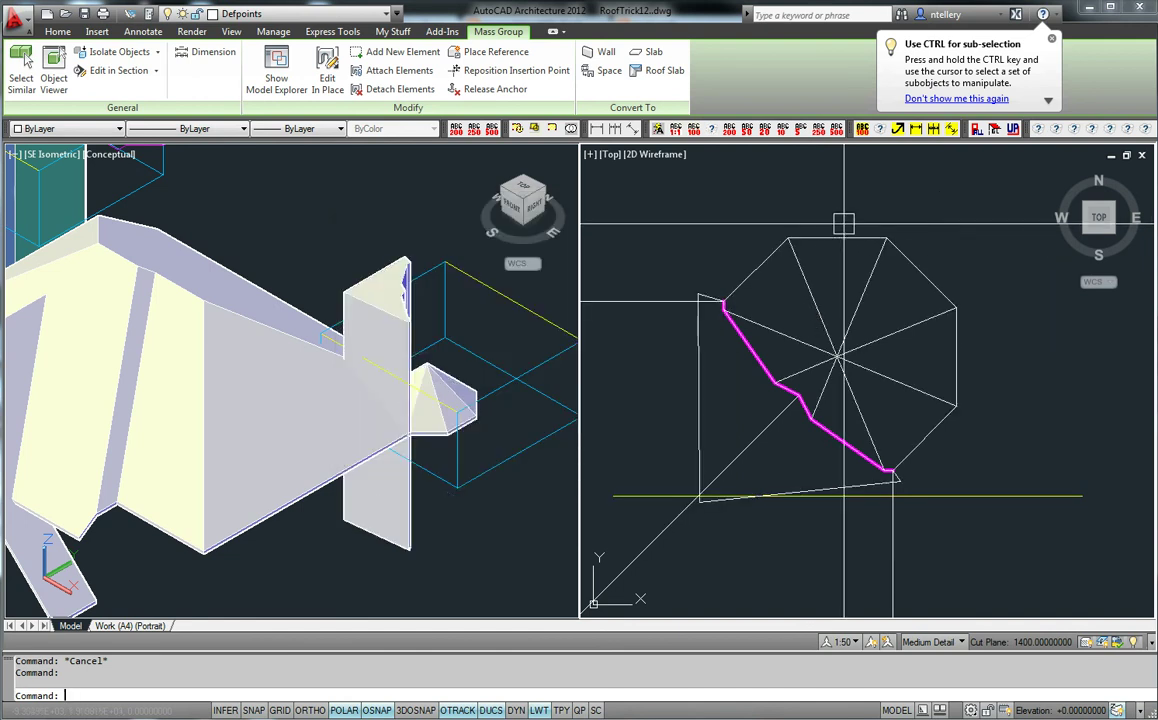
key(Escape)
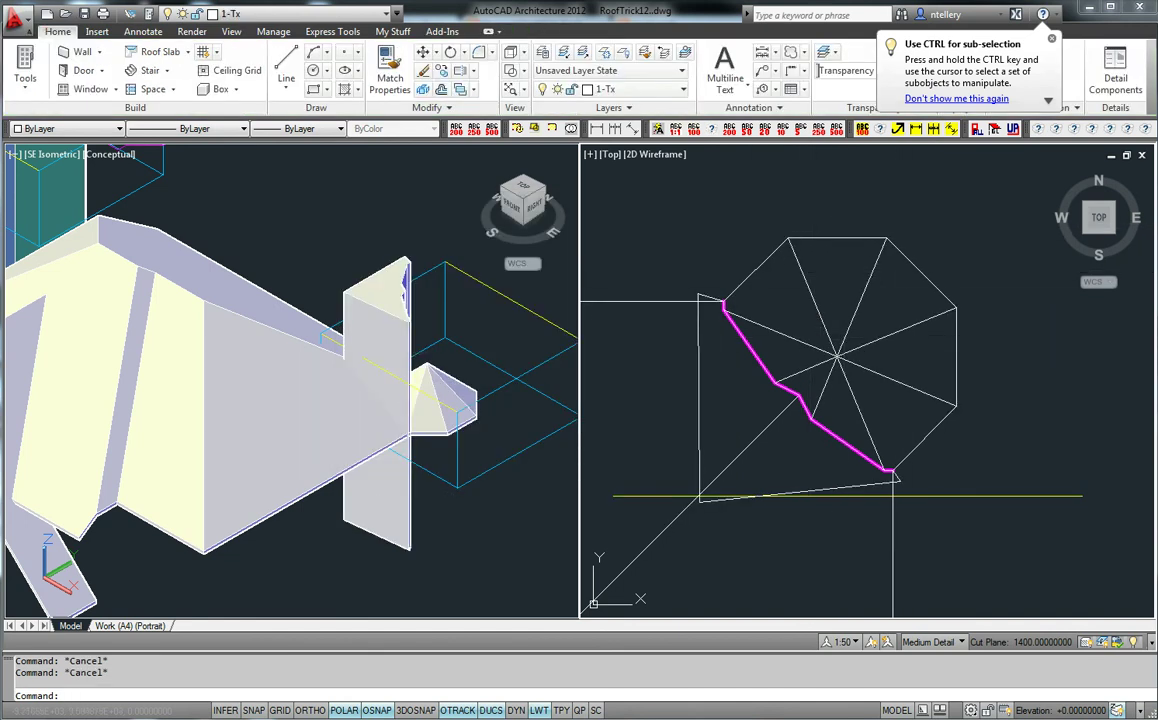
key(alt+Tab)
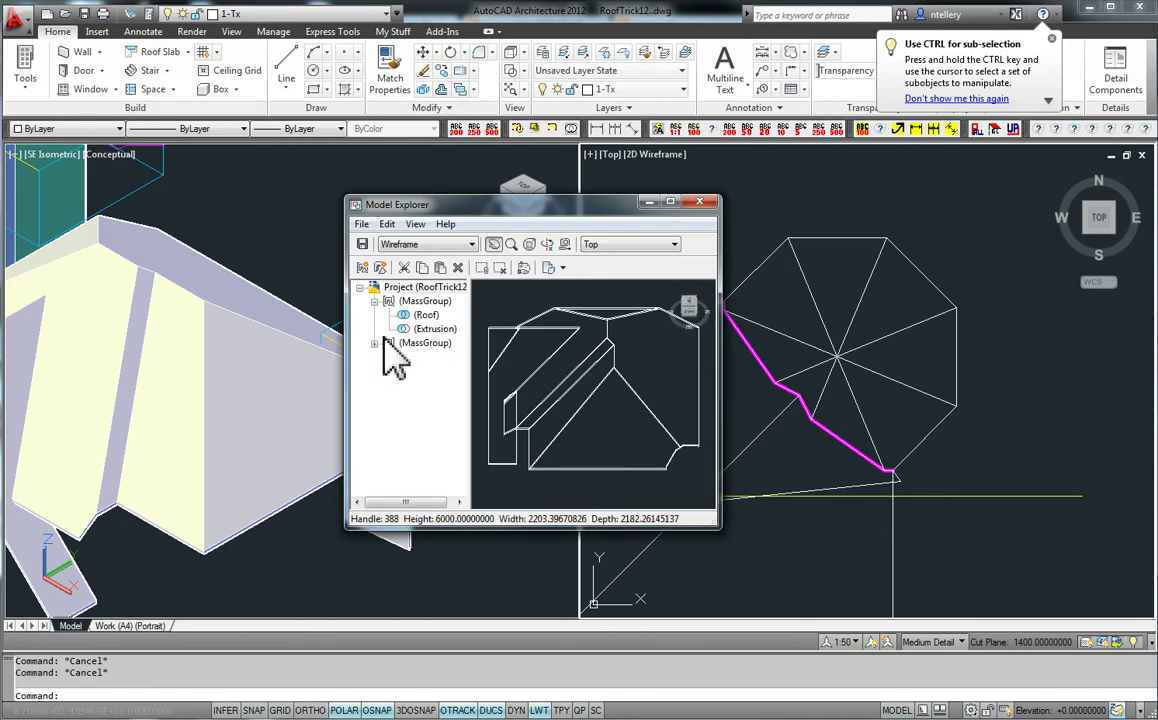
right_click(432, 318)
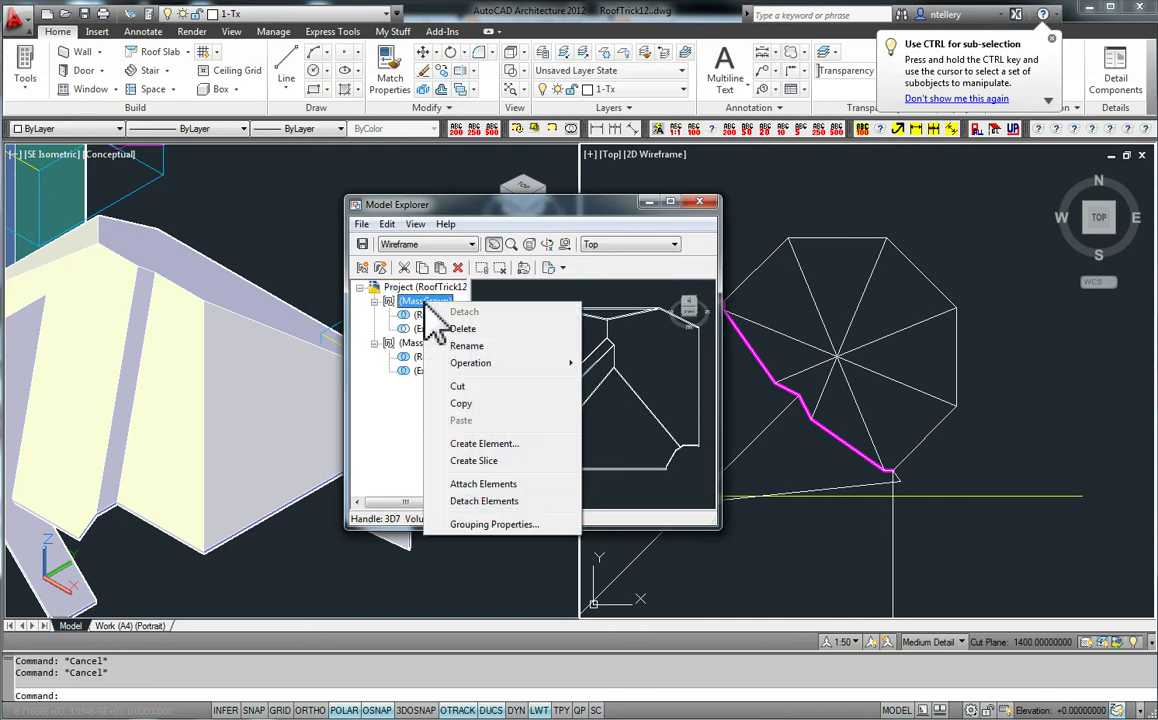
click(466, 345)
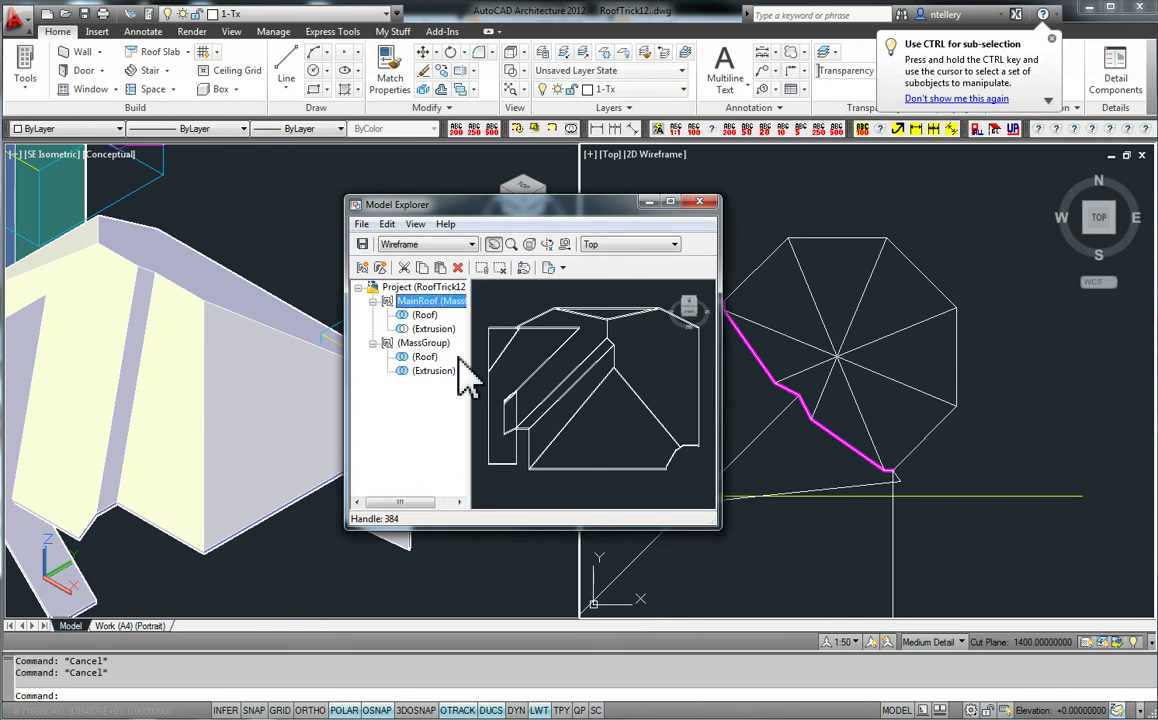
right_click(427, 343)
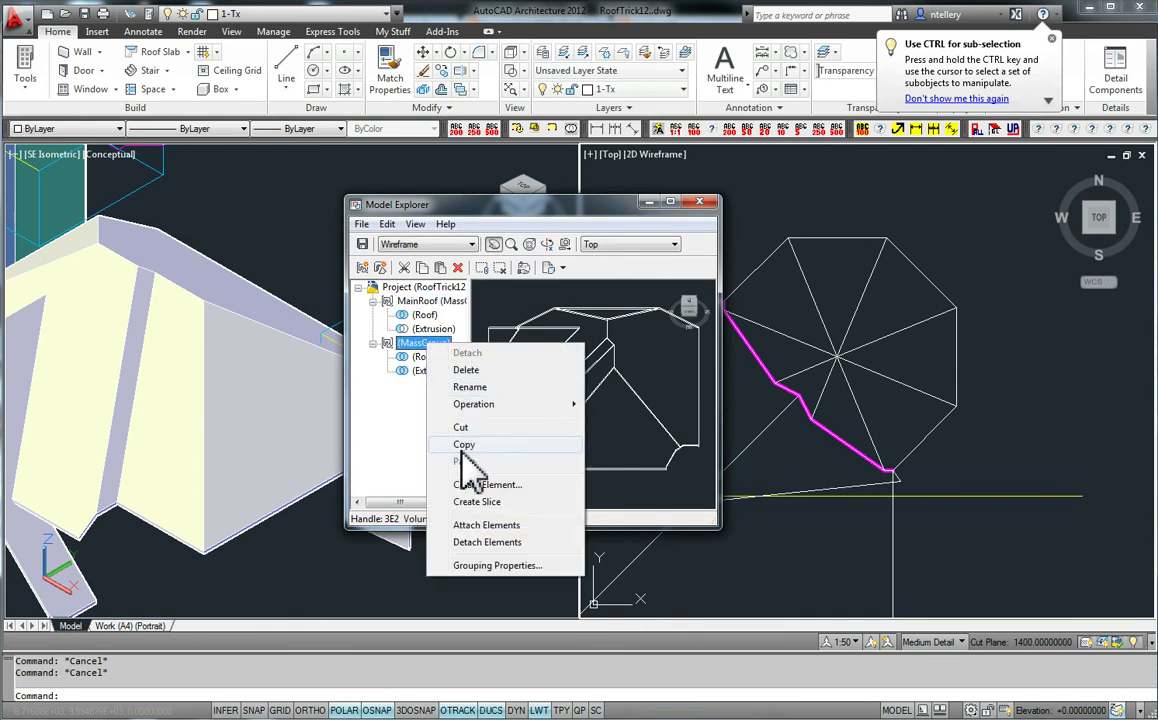
click(469, 386)
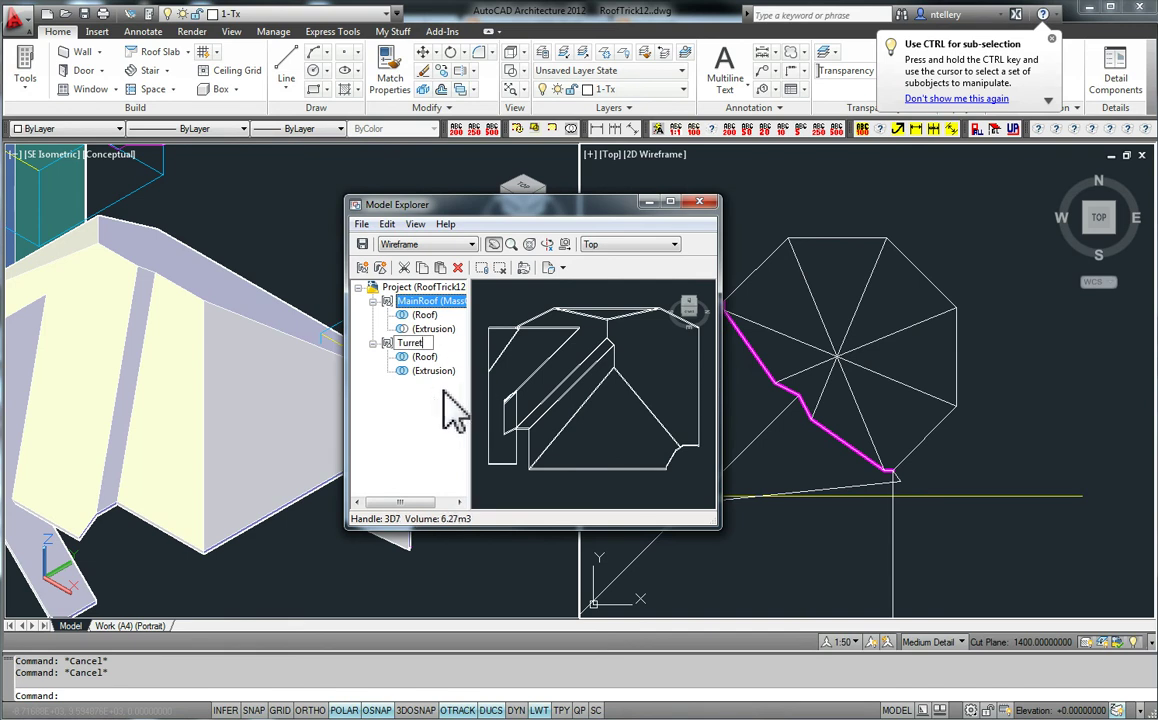
Set the operation of the extrusion in the Turret mass group to Subtractive.
click(425, 357)
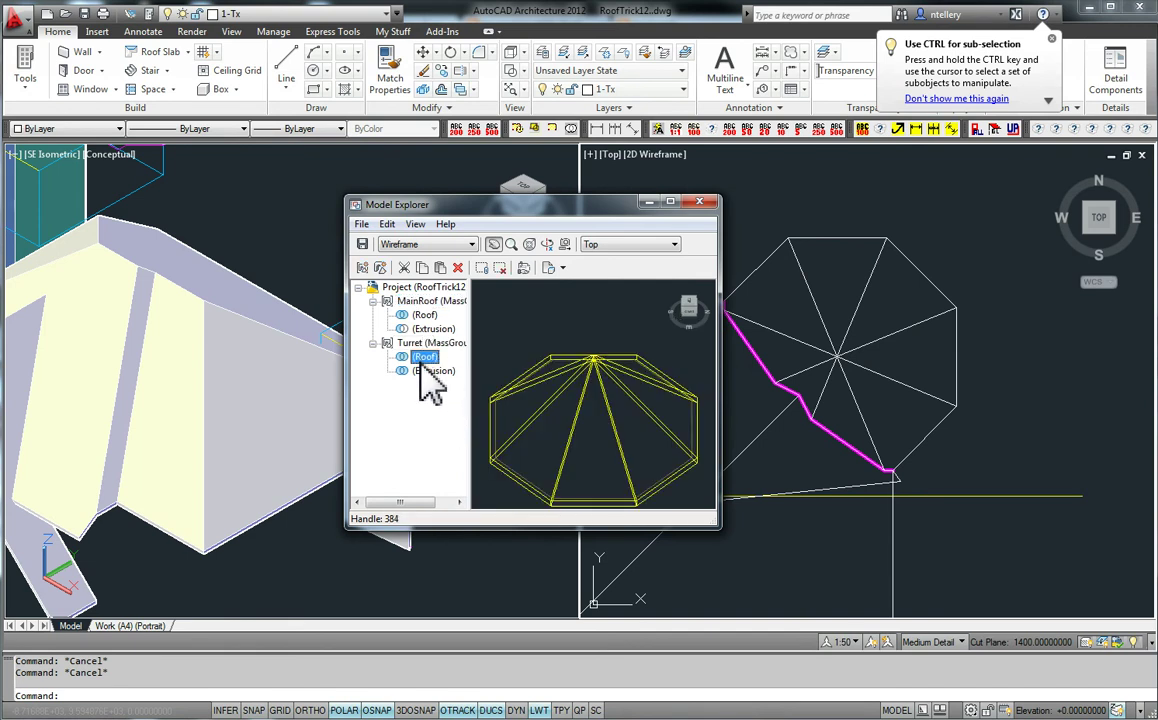
right_click(417, 372)
mouse_move(462, 432)
click(612, 449)
Examine the Turret mass group from the top in the Model Explorer preview, then close the Model Explorer.
click(423, 344)
drag(563, 412, 590, 450)
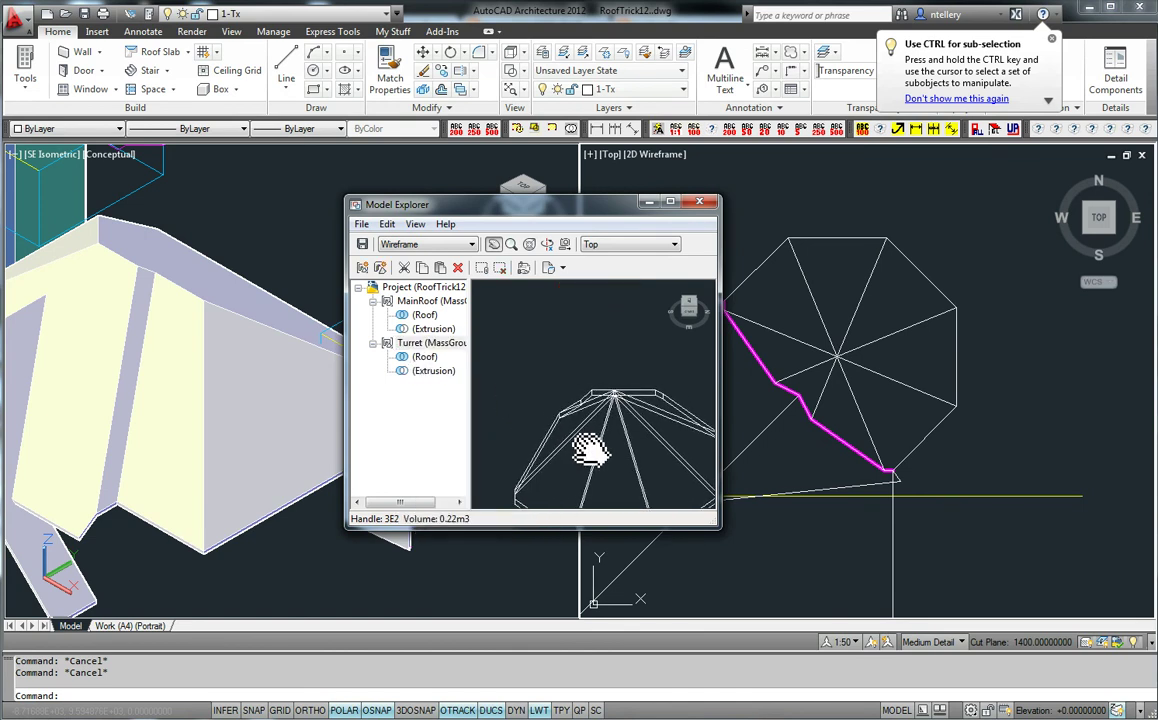
click(689, 302)
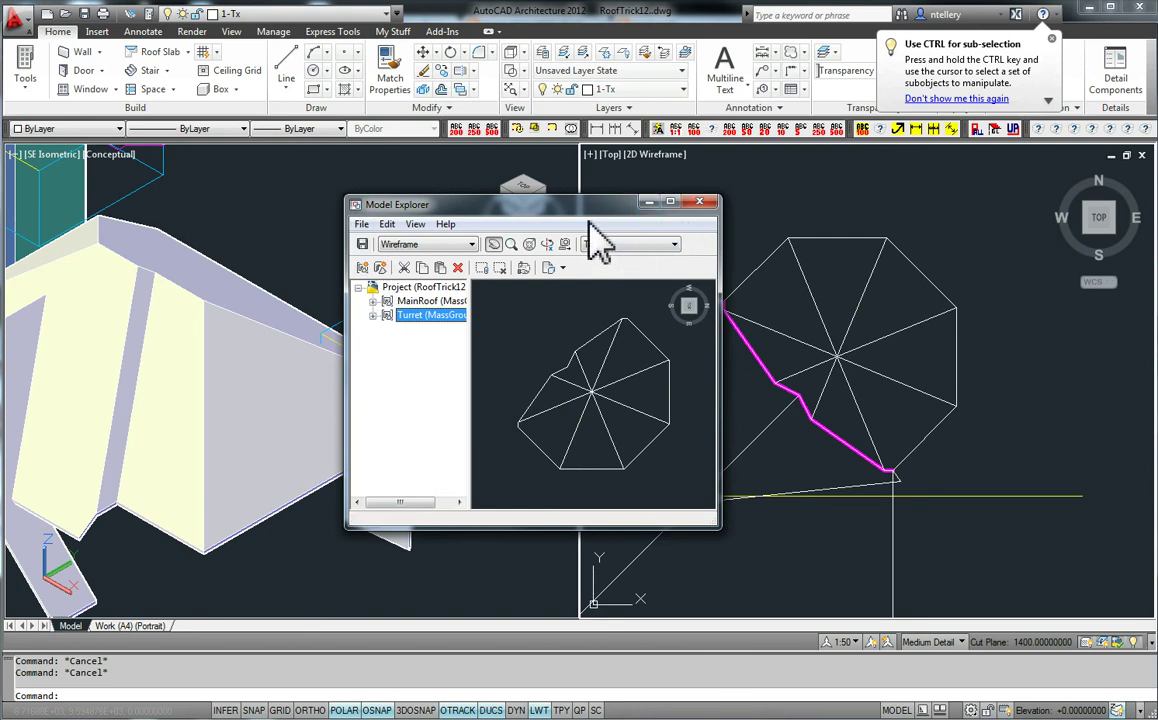
click(700, 203)
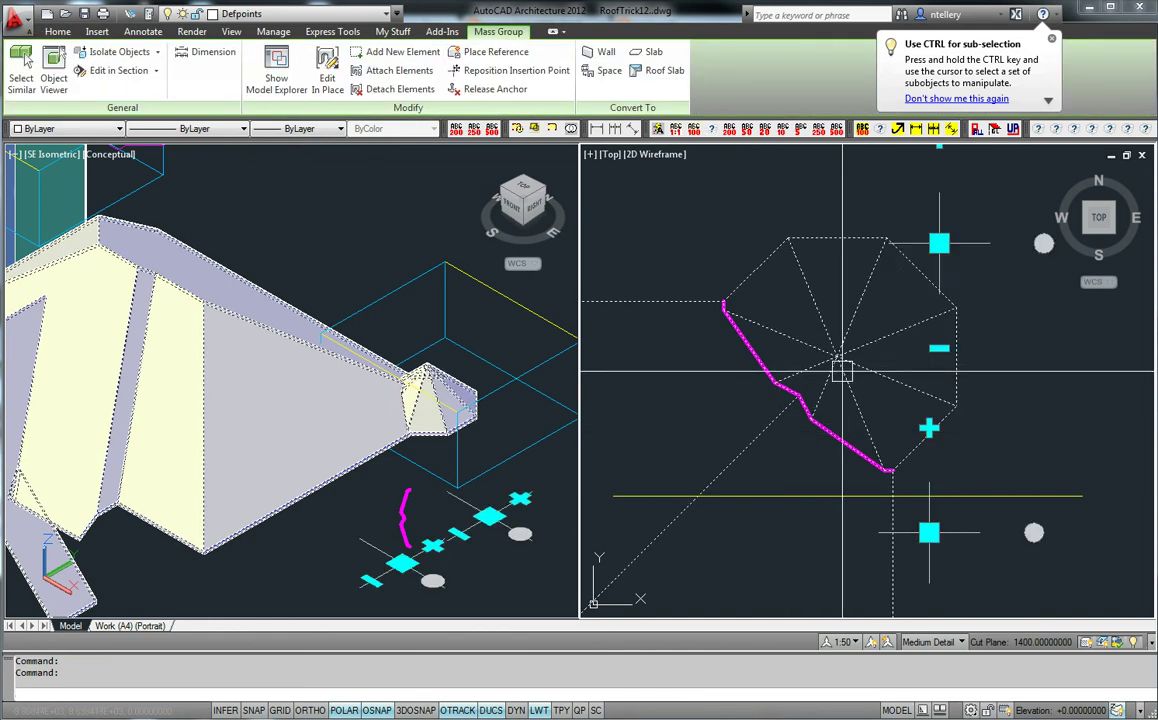
Inspect the MainRoof and Turret mass groups together in the Object Viewer, then close it.
right_click(871, 445)
click(855, 300)
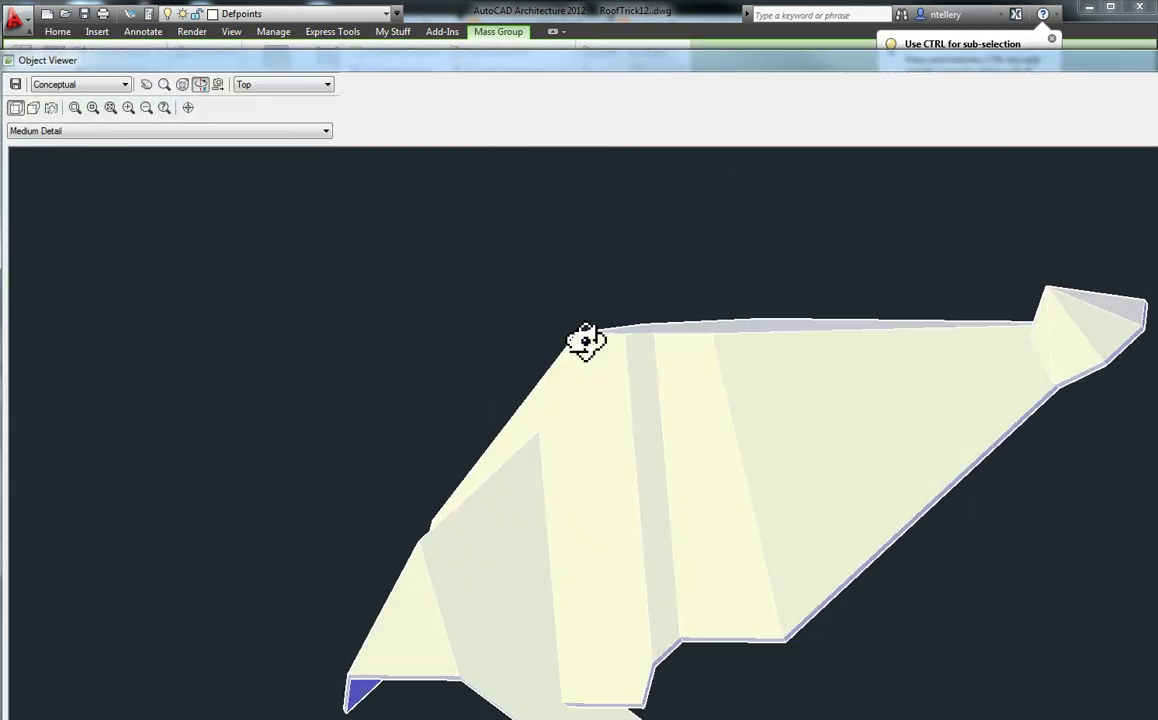
drag(589, 328, 803, 577)
key(Escape)
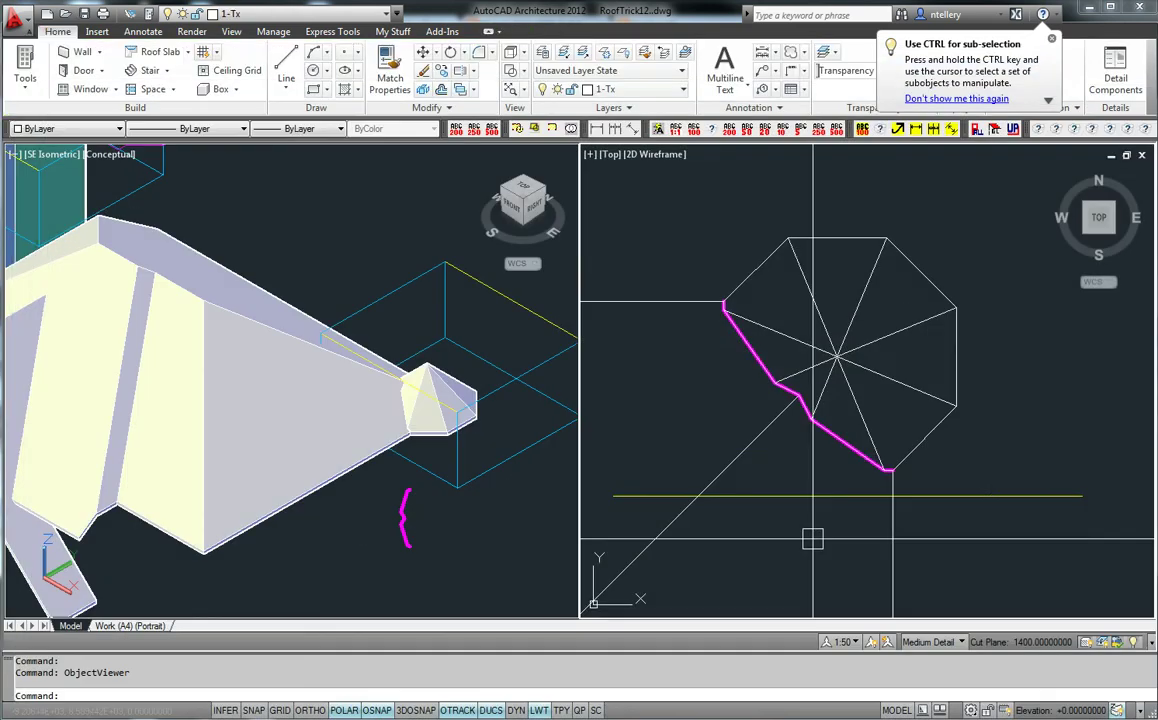
Move the magenta stepped polyline from the roof junction to clear space right of the octagonal roof in plan.
scroll(843, 385, down, 3)
scroll(838, 405, up, 5)
middle_drag(835, 406, 834, 454)
text(m)
key(Return)
click(690, 172)
click(1000, 525)
scroll(865, 505, down, 5)
key(Return)
click(865, 548)
click(1006, 522)
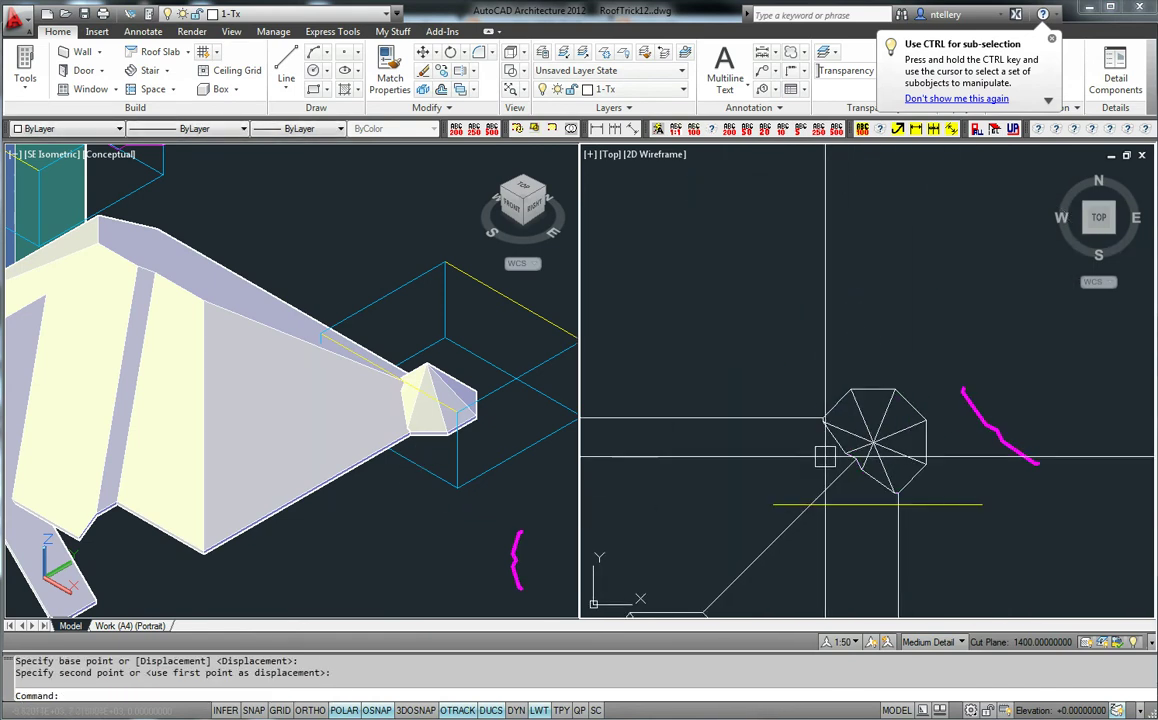
scroll(822, 460, up, 4)
click(892, 483)
click(853, 473)
scroll(877, 432, up, 1)
key(Escape)
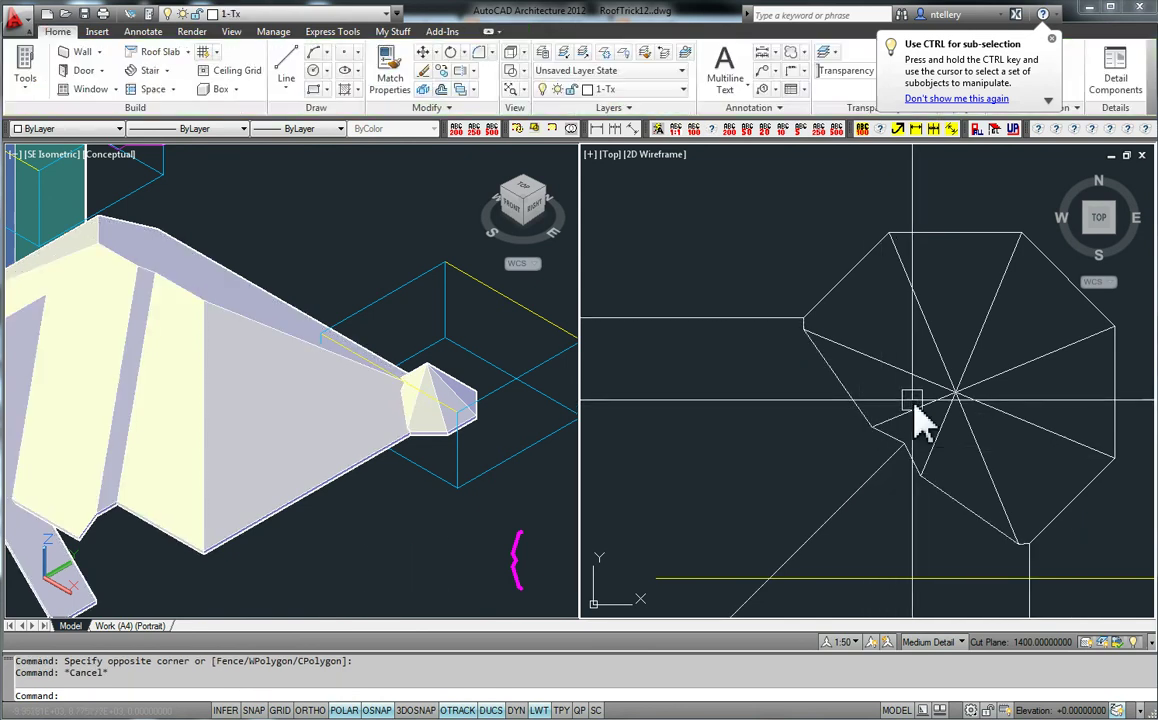
click(921, 419)
right_click(921, 419)
key(Escape)
key(Escape)
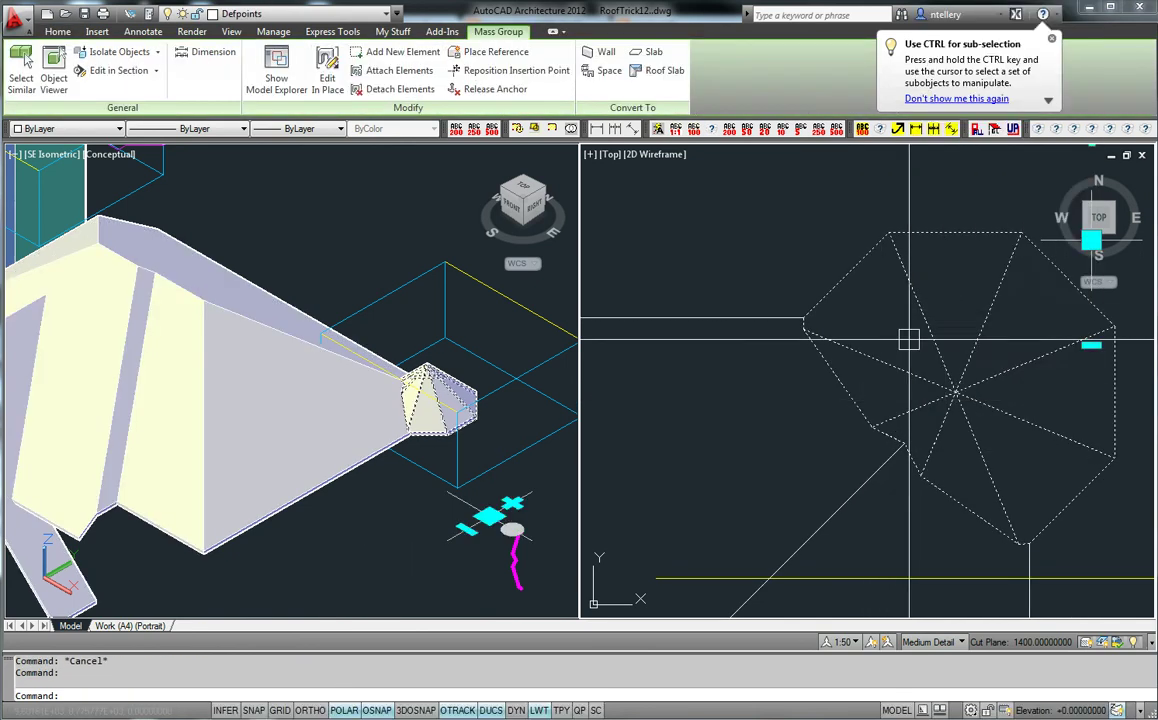
scroll(891, 398, down, 5)
scroll(897, 396, up, 2)
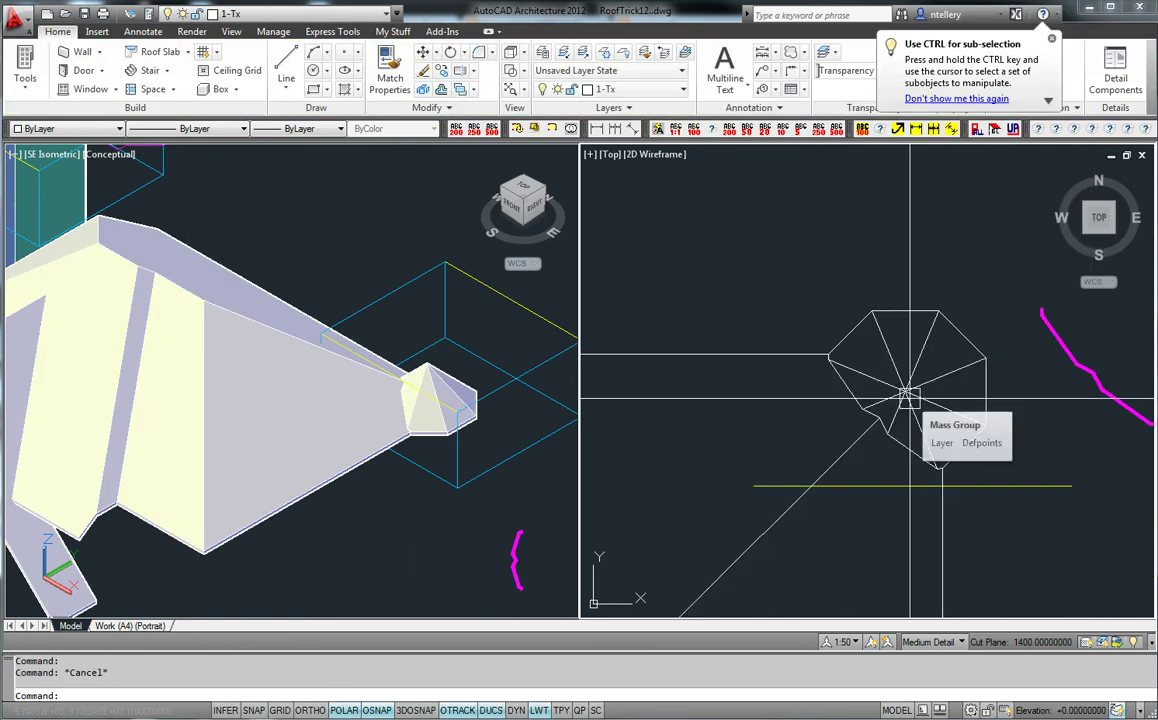
Set the linetype of the octagonal roof's mass group to DASHED.
click(906, 396)
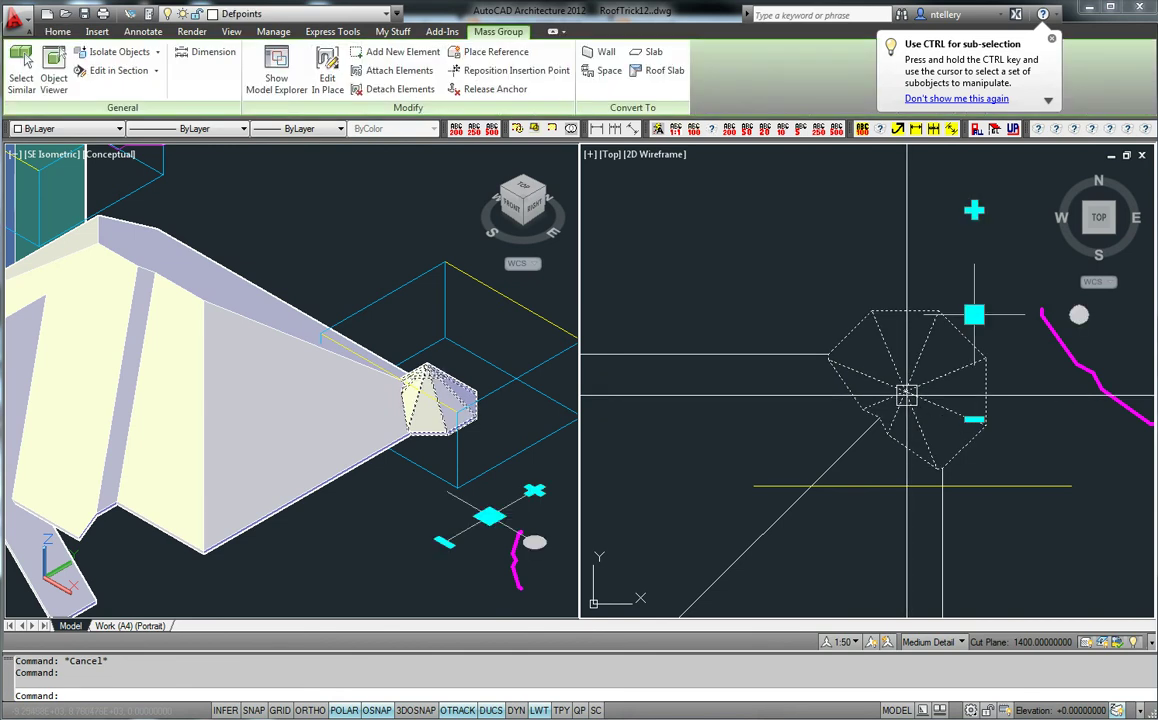
scroll(906, 396, down, 2)
scroll(899, 381, up, 4)
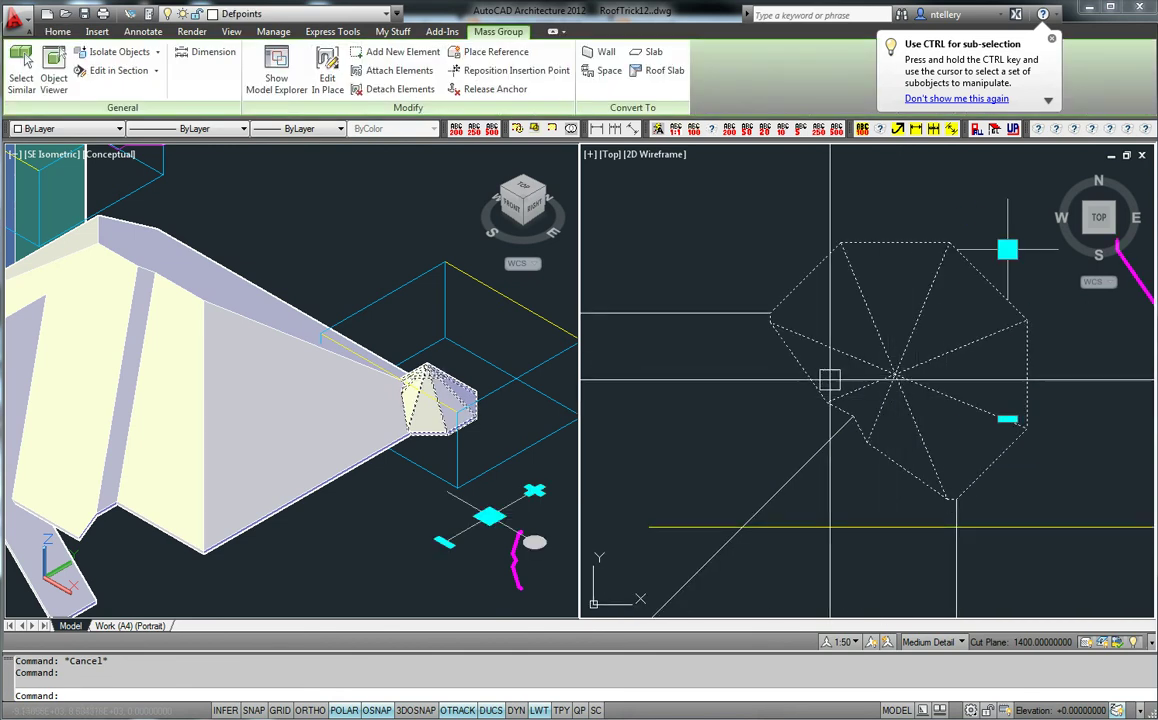
click(190, 128)
click(212, 236)
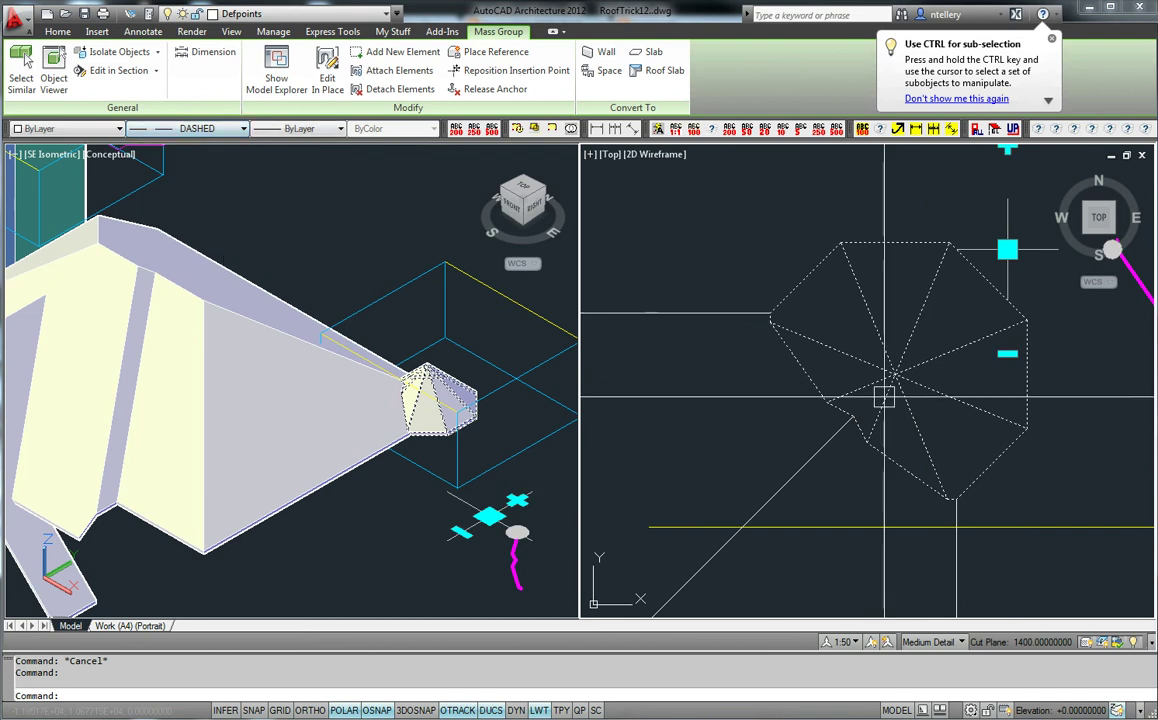
Review the Plan display properties of the octagonal roof's mass group, including the Other settings, and cancel without changes.
key(Escape)
scroll(941, 390, up, 3)
click(919, 387)
right_click(919, 387)
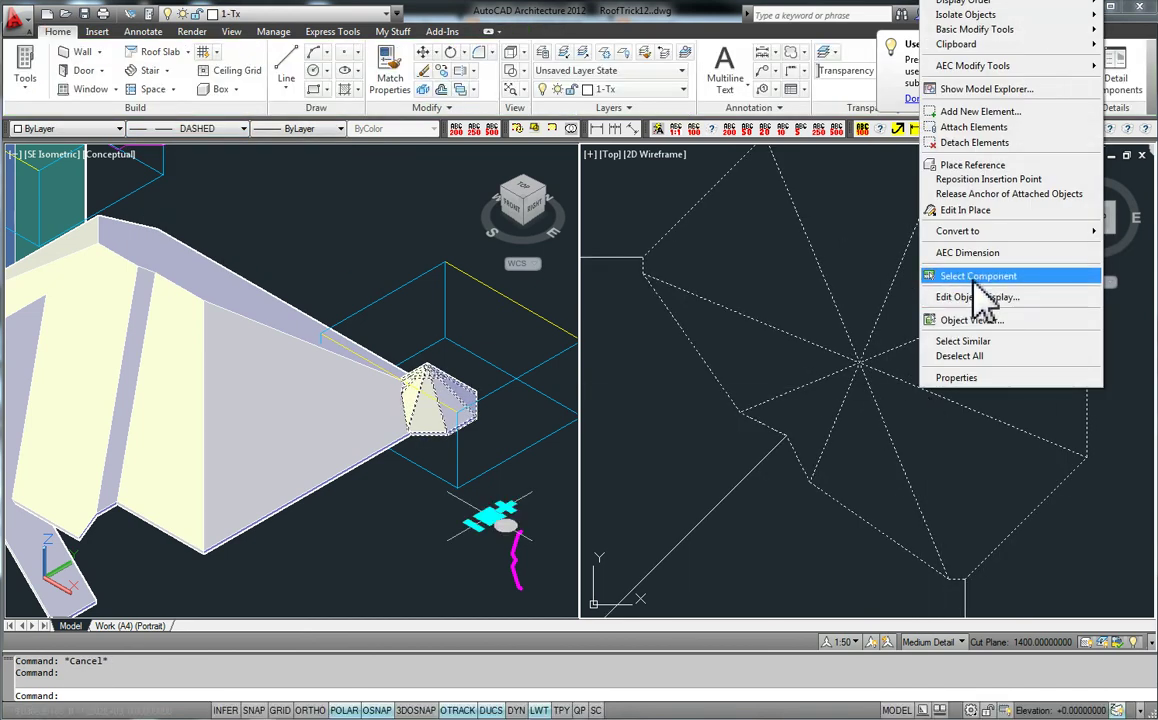
click(962, 298)
click(612, 172)
double_click(612, 172)
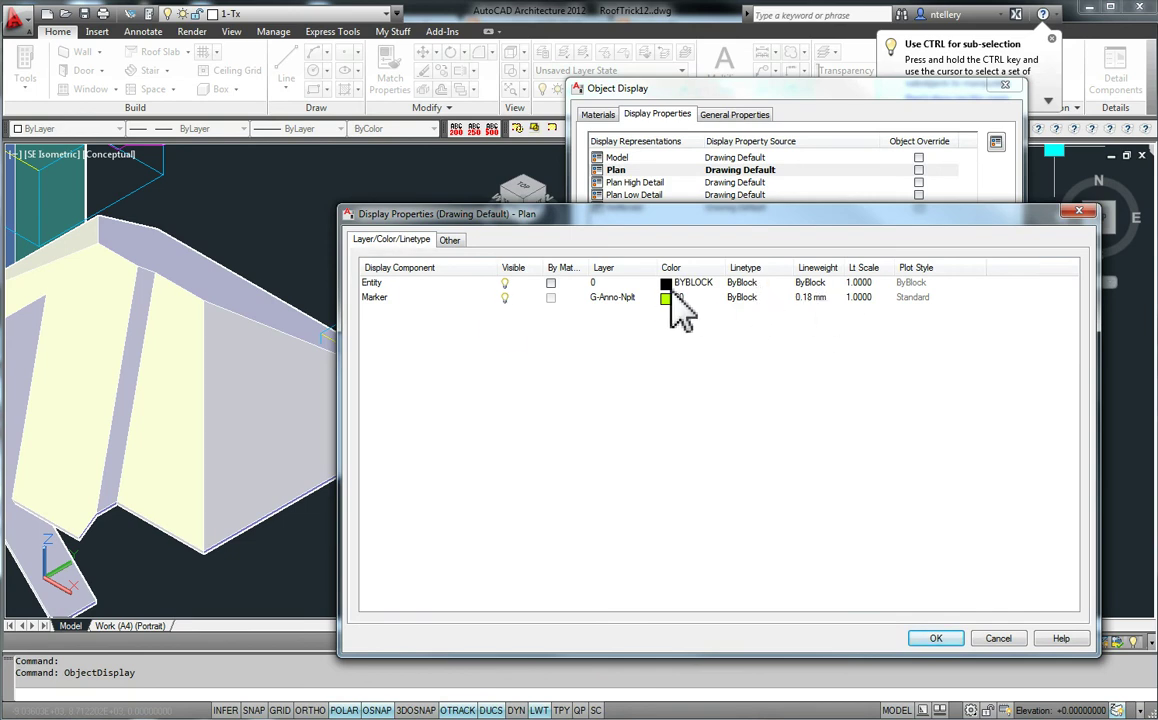
click(449, 240)
click(391, 240)
key(Escape)
Check the mass group's material and general property settings in Object Display, then close the dialog.
click(600, 115)
click(732, 114)
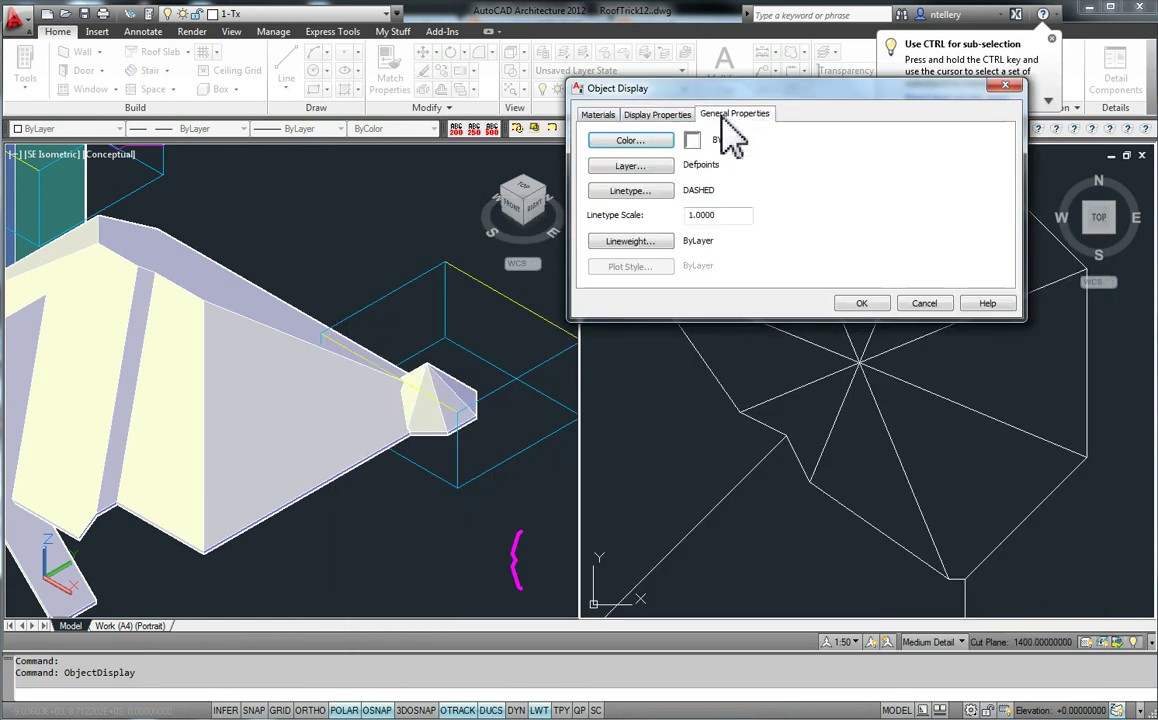
click(658, 114)
key(Escape)
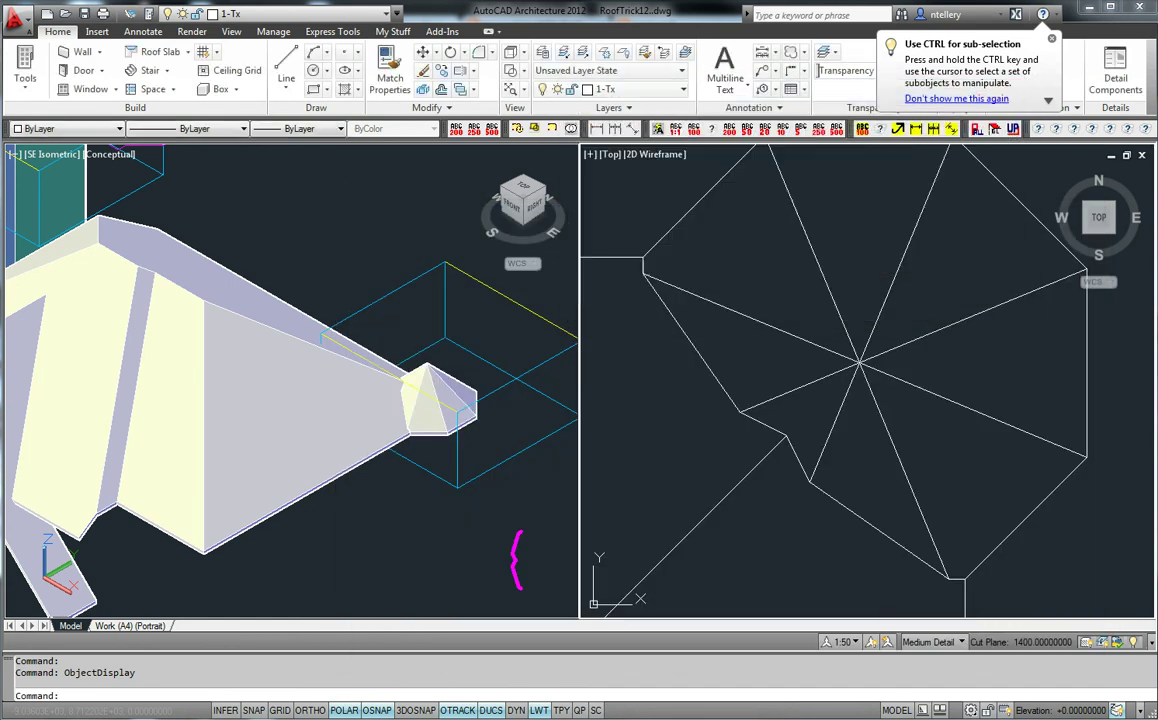
scroll(722, 342, down, 4)
middle_drag(807, 388, 951, 383)
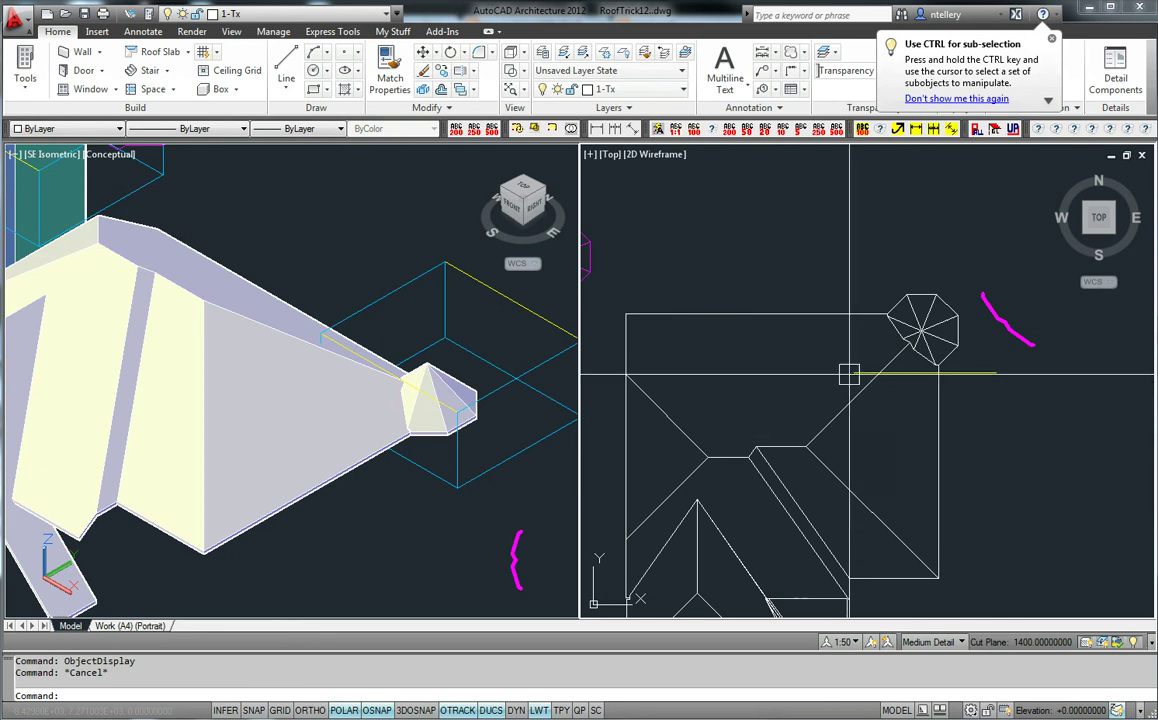
scroll(995, 421, up, 5)
click(937, 440)
click(843, 362)
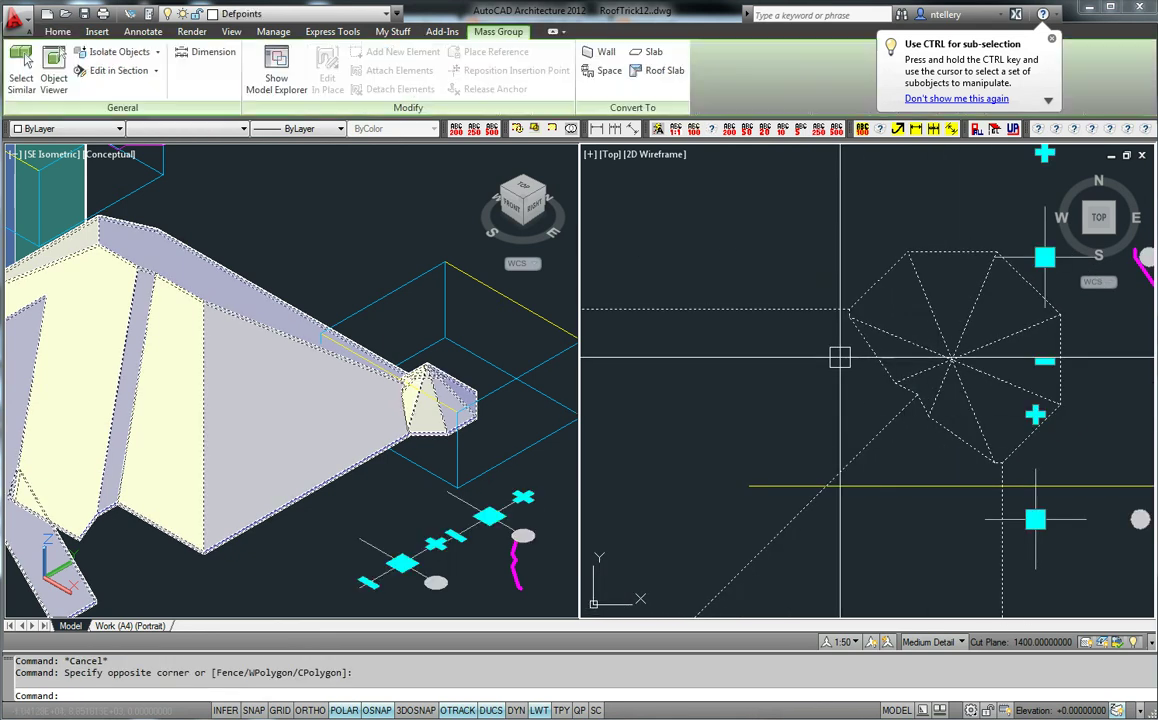
right_click(842, 361)
key(Escape)
key(Escape)
scroll(845, 381, down, 3)
click(911, 378)
key(Escape)
Select the octagonal roof's mass group and examine where it sits against the main roof in plan, then deselect it.
scroll(925, 388, down, 5)
scroll(915, 378, up, 5)
click(866, 318)
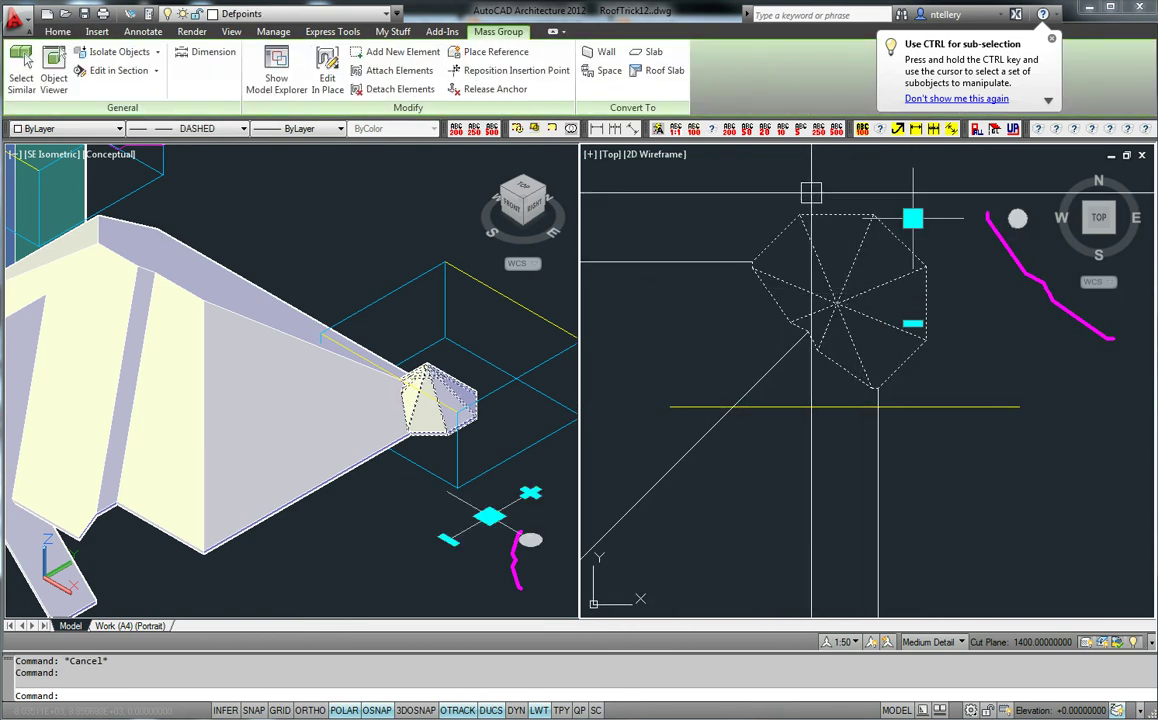
middle_drag(933, 375, 945, 458)
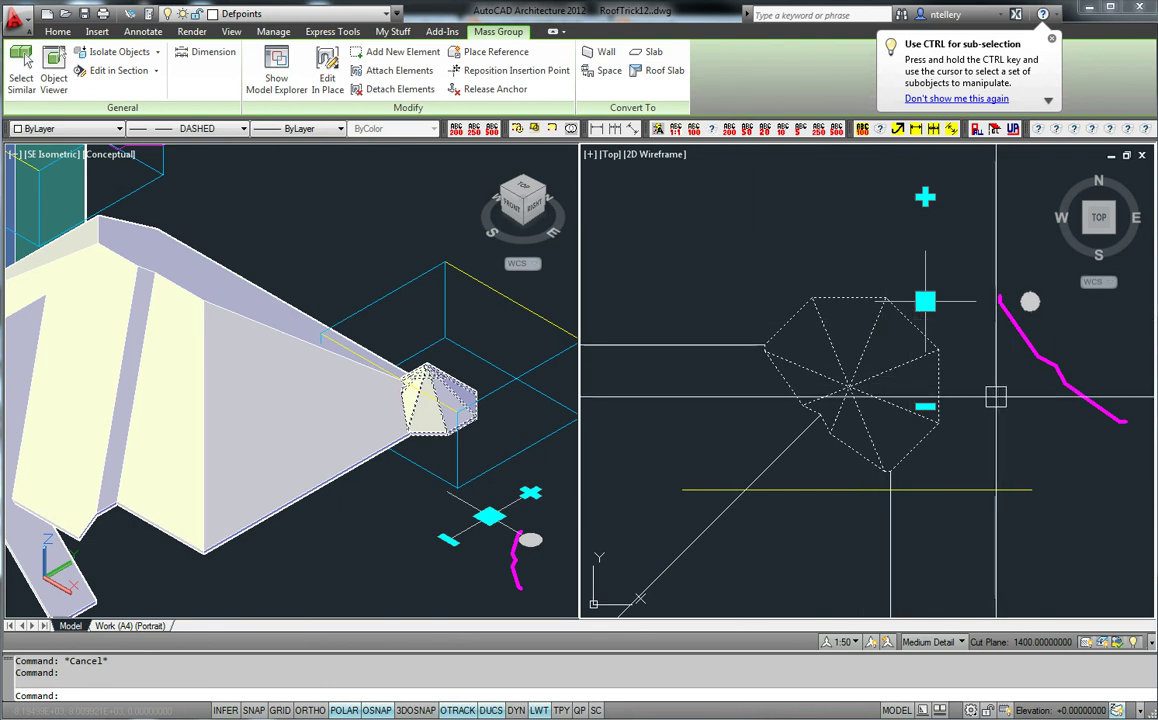
scroll(881, 394, down, 3)
middle_drag(830, 448, 835, 405)
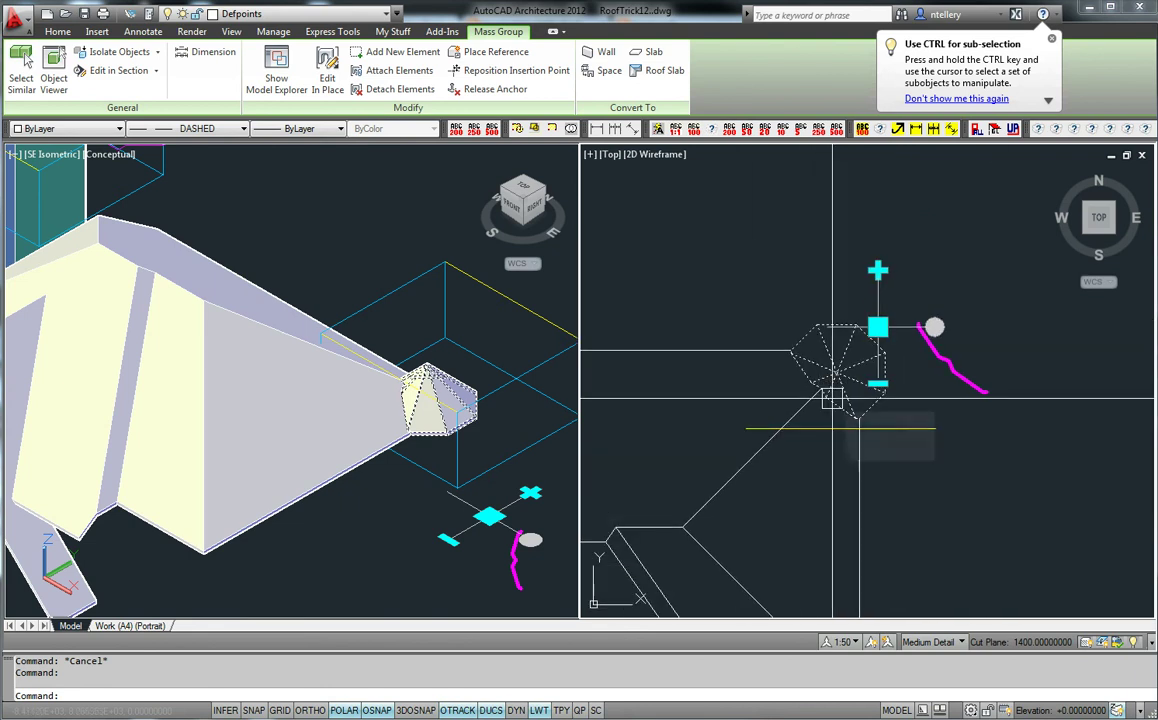
scroll(835, 410, down, 3)
middle_drag(866, 384, 940, 325)
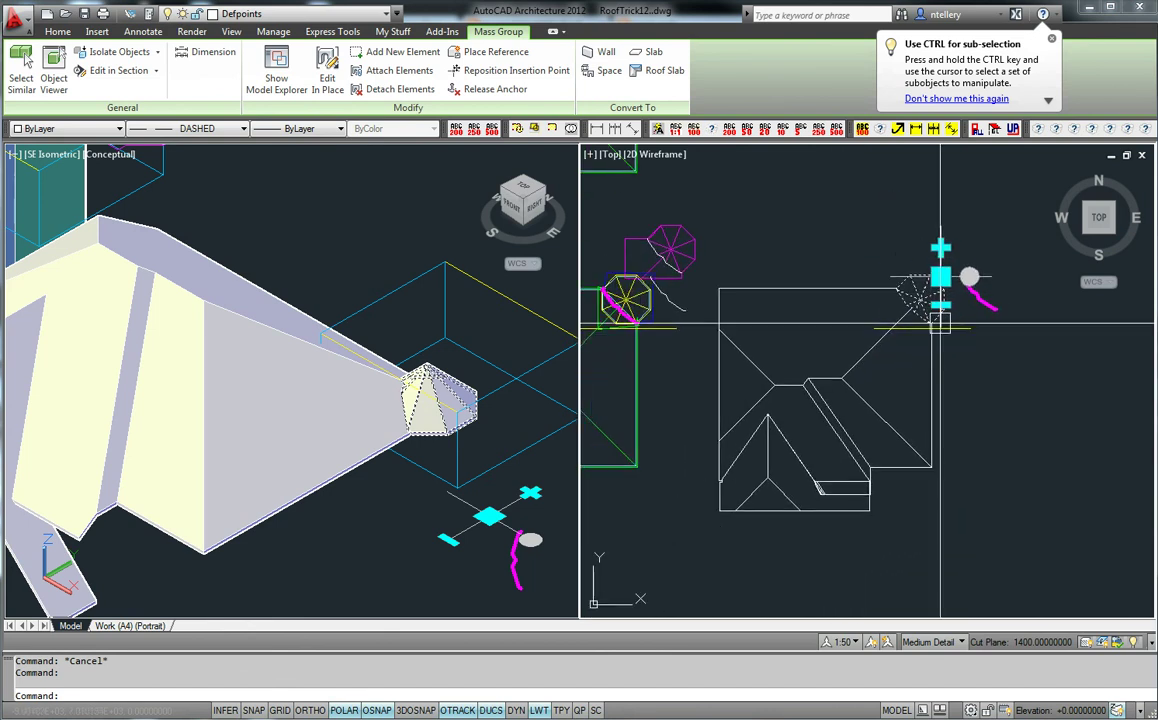
scroll(940, 322, up, 3)
key(Escape)
Examine the junction between the octagonal roof and the main roof in both the isometric and plan views.
scroll(878, 354, up, 2)
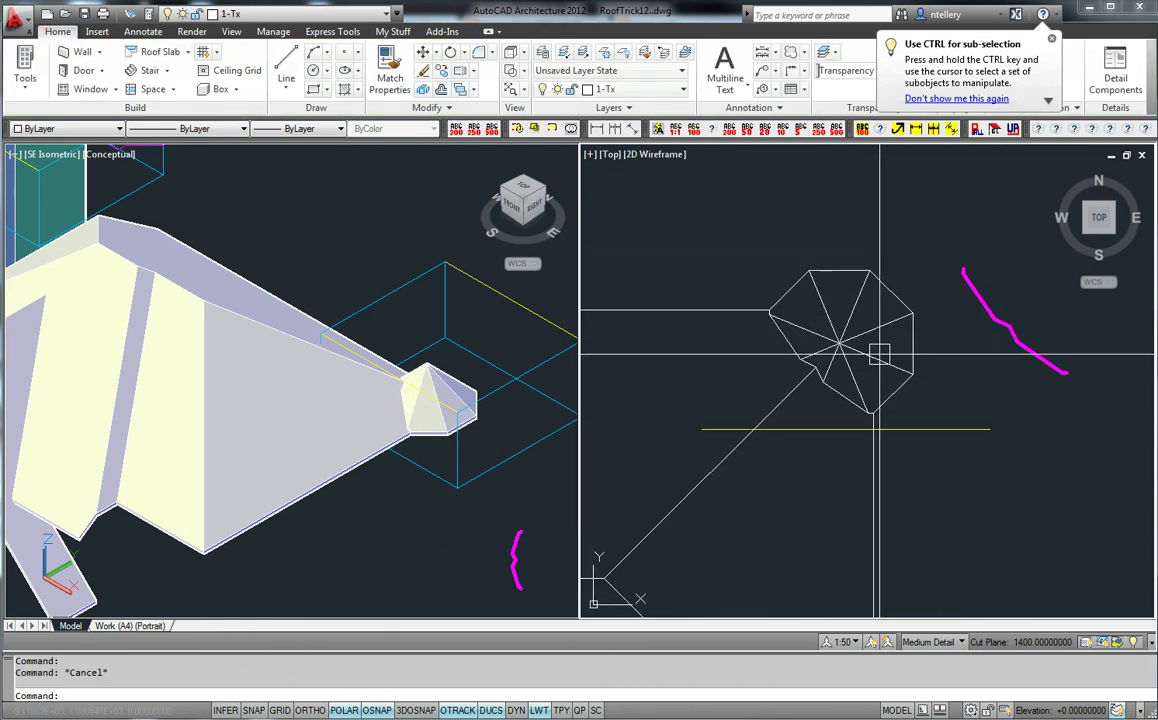
click(425, 380)
scroll(445, 382, up, 3)
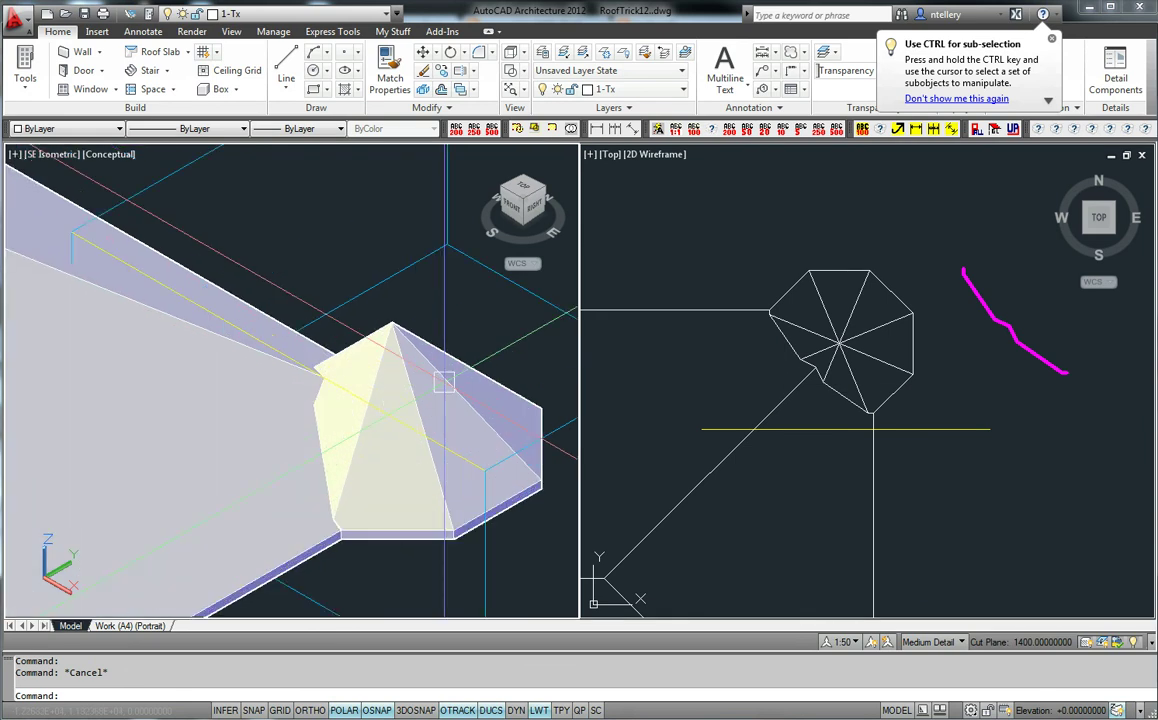
scroll(445, 382, down, 3)
middle_drag(414, 406, 451, 418)
click(846, 384)
mouse_move(788, 354)
middle_down()
mouse_move(882, 363)
mouse_move(930, 400)
mouse_move(972, 330)
middle_up()
scroll(888, 279, down, 3)
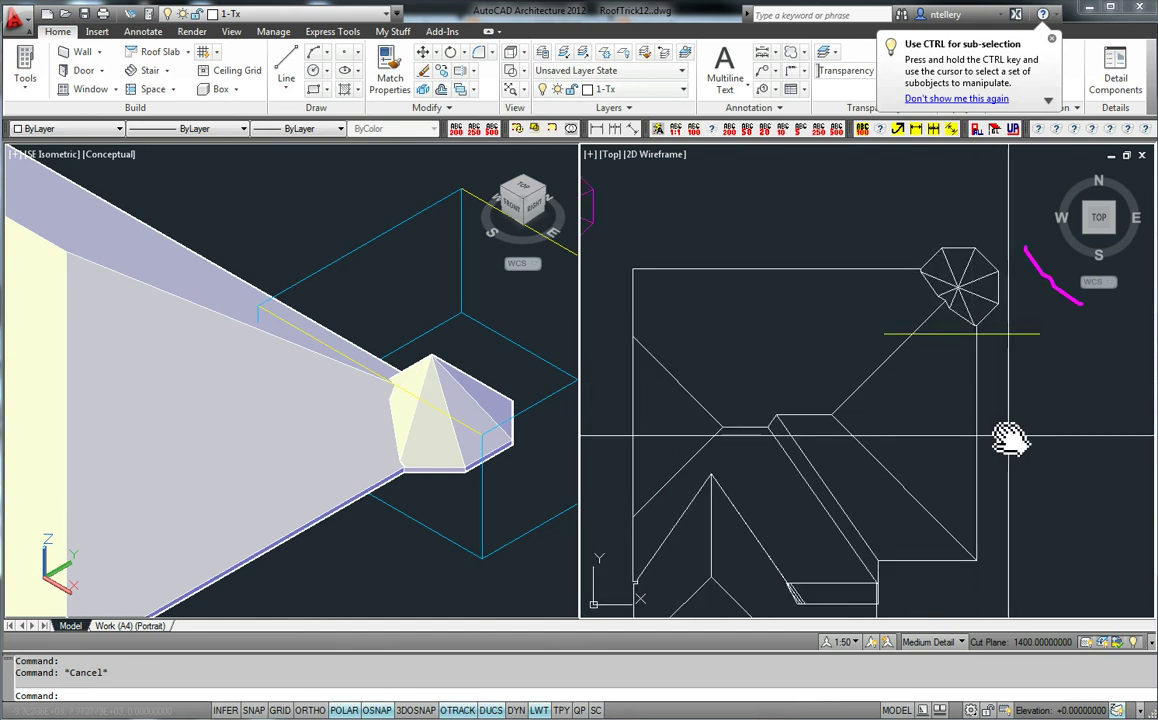
middle_drag(917, 400, 896, 346)
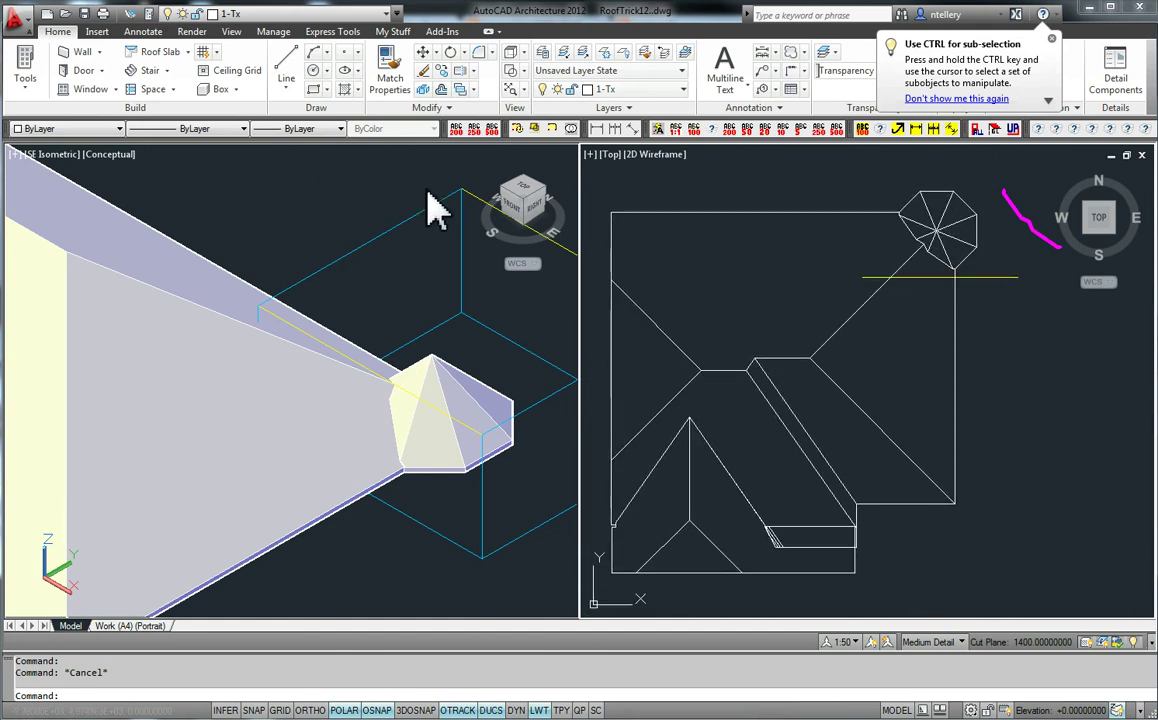
middle_drag(946, 246, 830, 350)
scroll(905, 324, up, 5)
scroll(776, 315, down, 5)
middle_drag(817, 401, 893, 350)
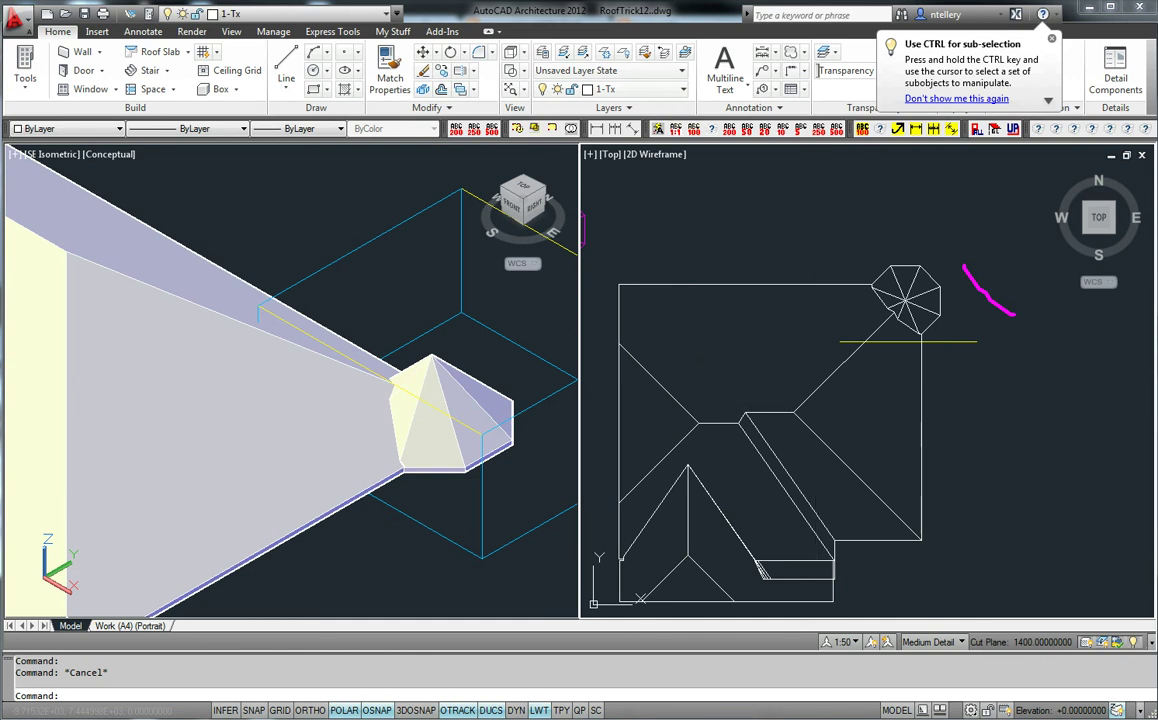
Open the main roof's mass group for in-place editing, start a Stretch in plan, and cancel the command.
click(814, 393)
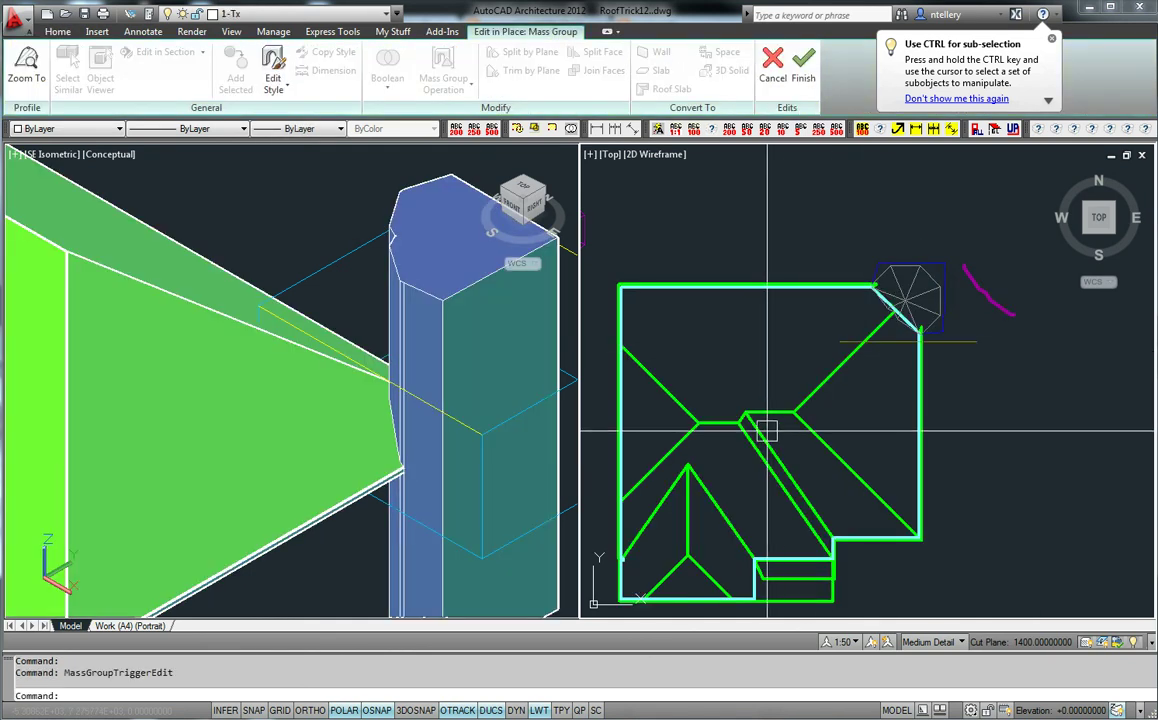
middle_drag(752, 433, 796, 423)
text(s)
key(Return)
middle_drag(757, 591, 833, 543)
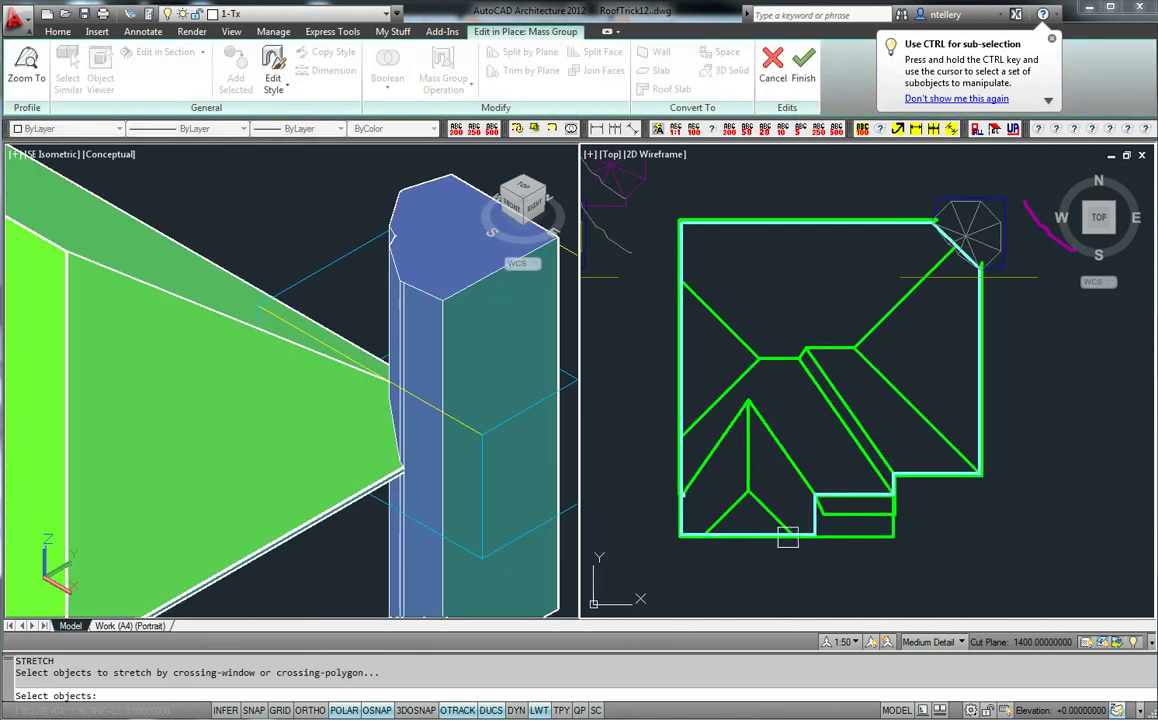
key(Escape)
Open the green main roof in the Object Viewer and inspect its overall shape from several angles.
click(848, 410)
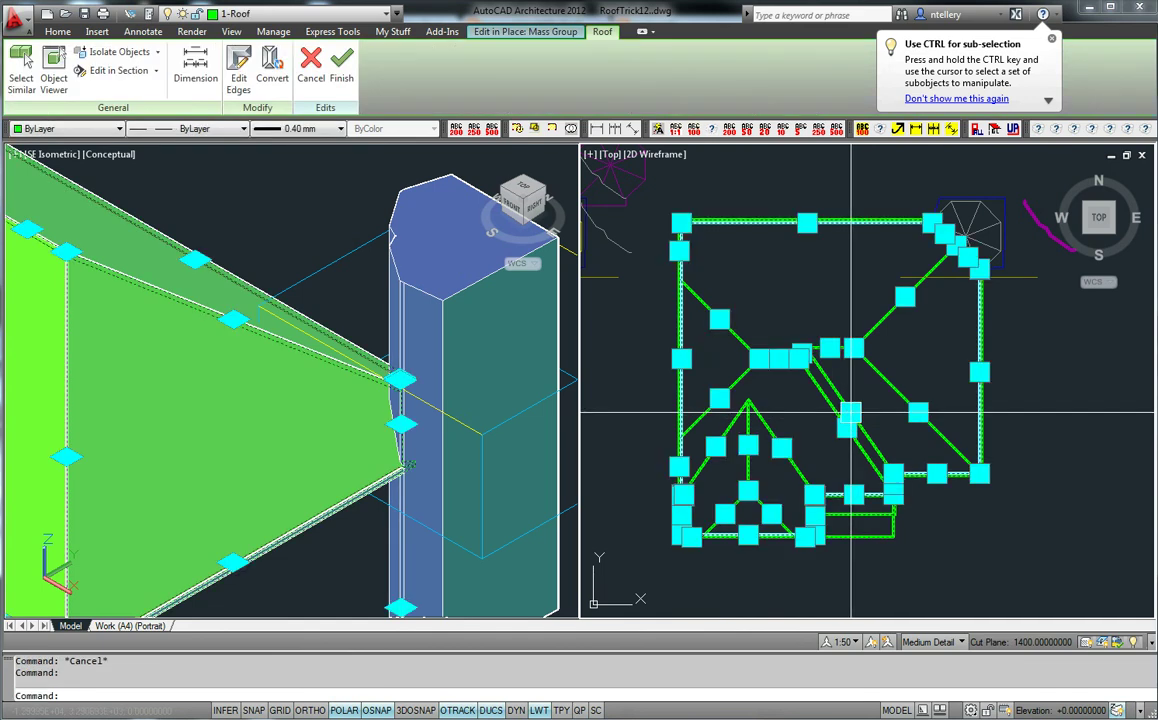
right_click(838, 437)
click(885, 672)
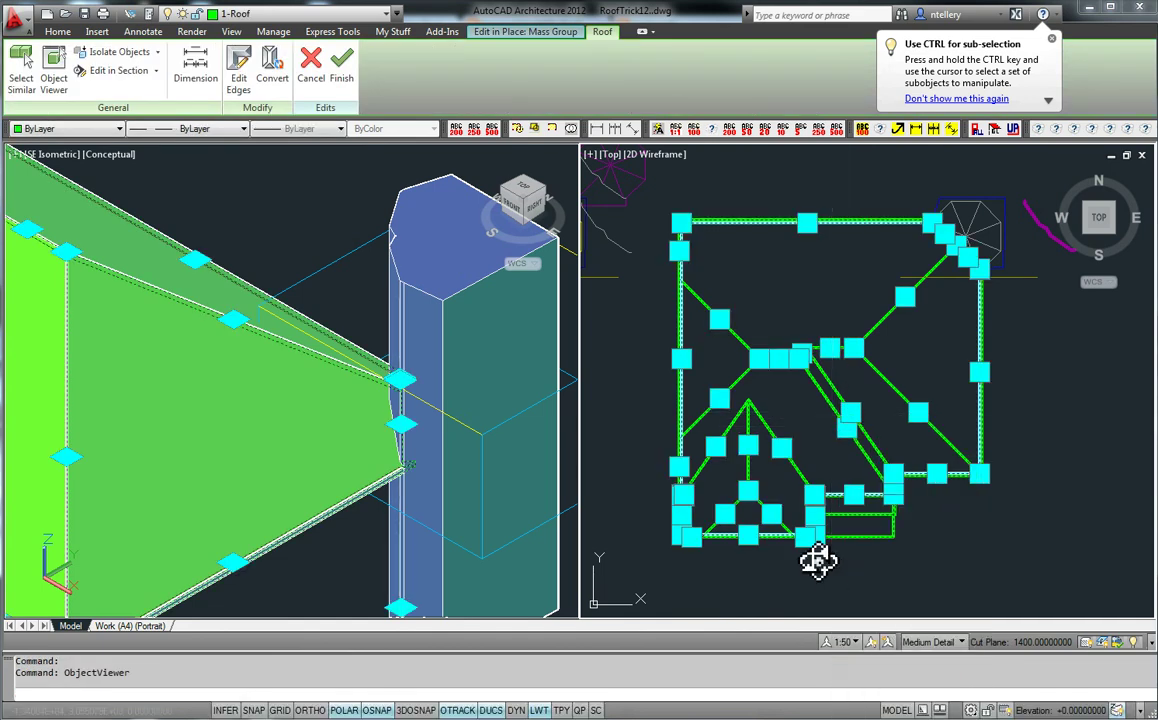
drag(721, 331, 862, 491)
drag(602, 458, 730, 446)
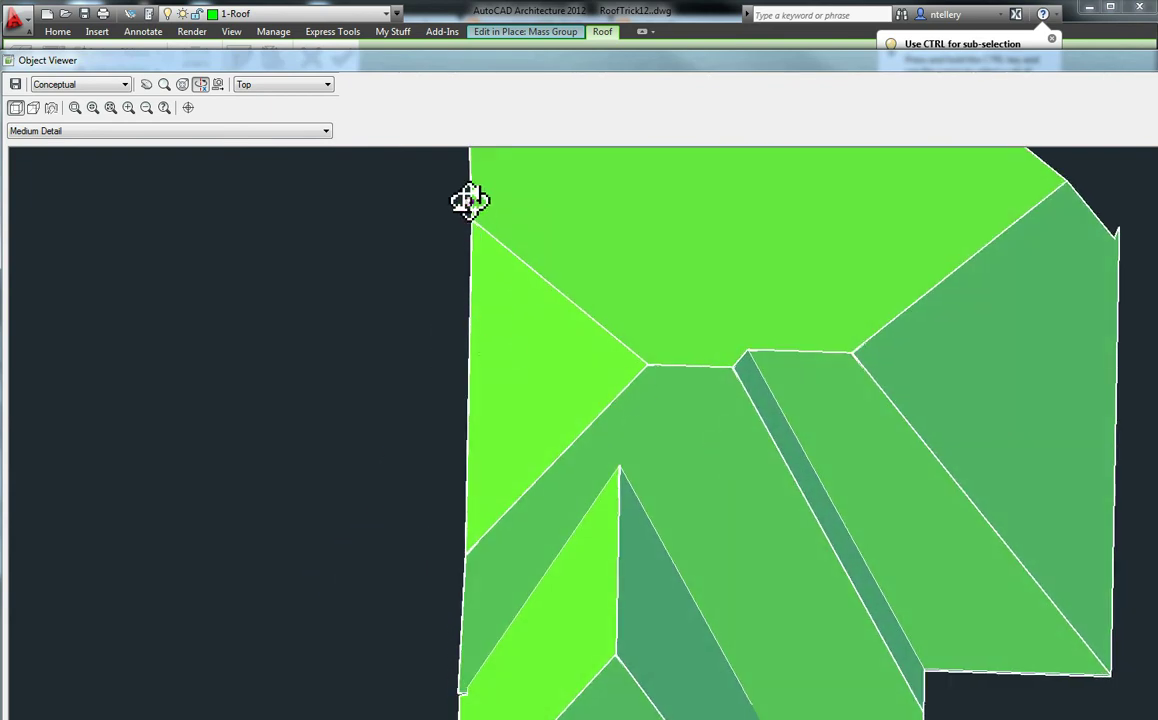
scroll(595, 536, down, 3)
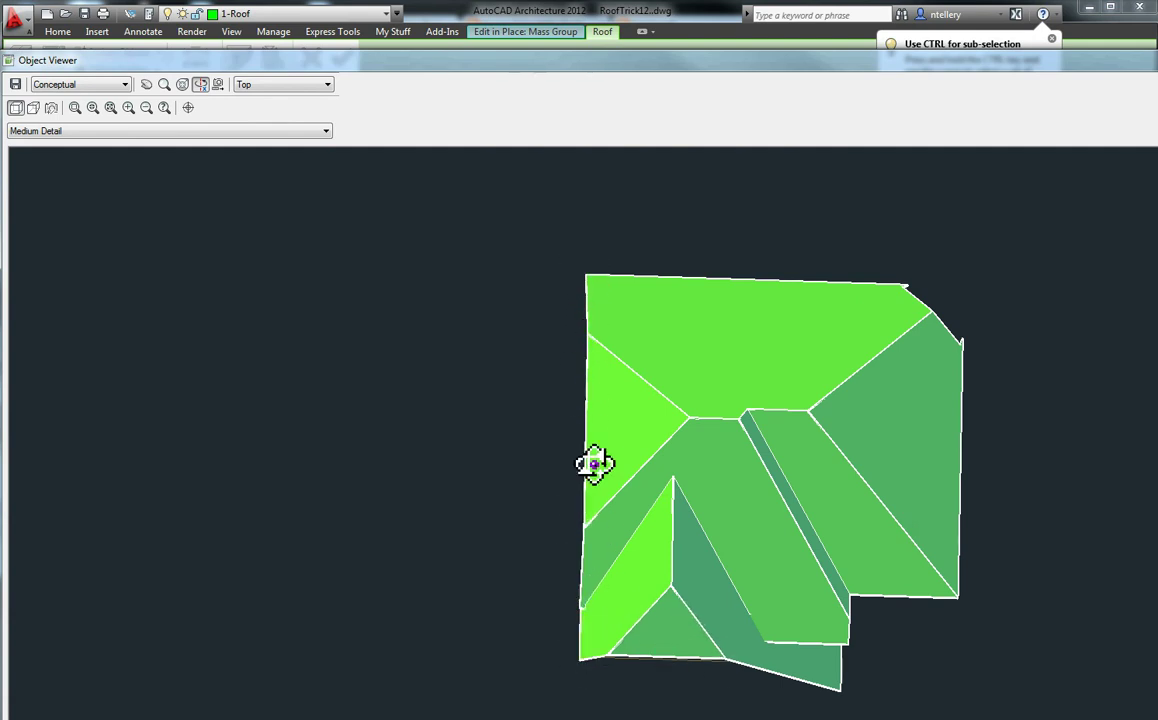
drag(588, 392, 895, 428)
drag(782, 452, 713, 574)
scroll(697, 574, up, 3)
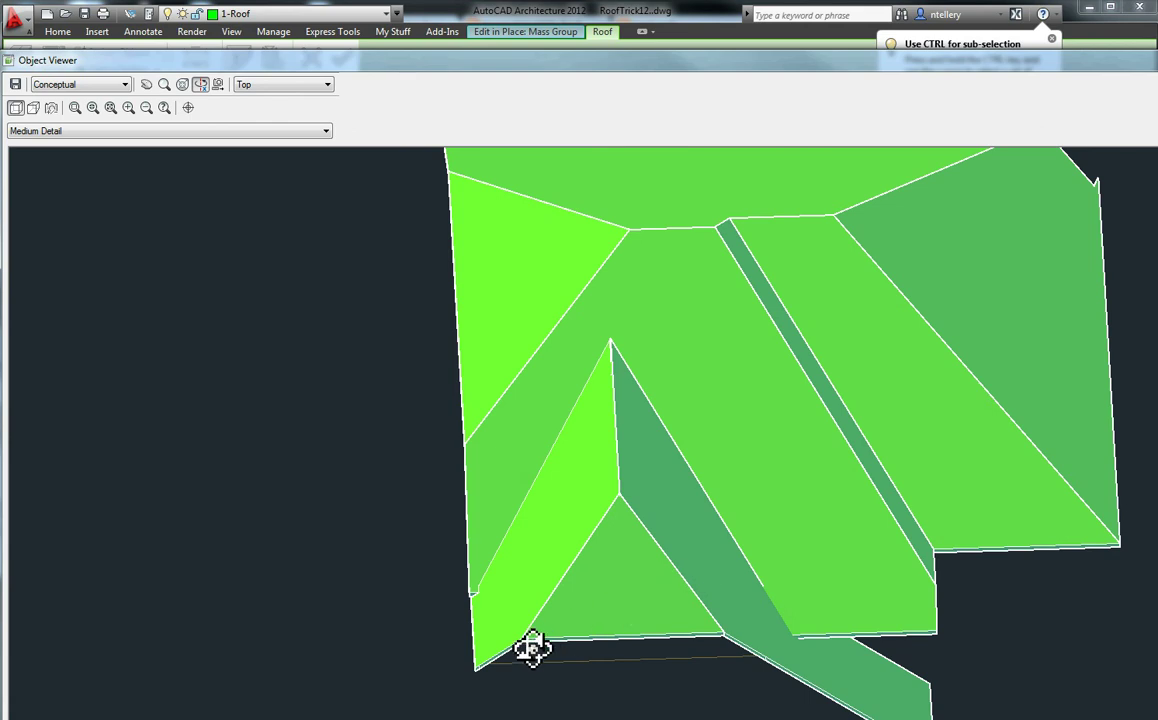
Inspect the projecting lower roof plane beside the front hip in the Object Viewer, then close the viewer.
middle_drag(703, 643, 711, 528)
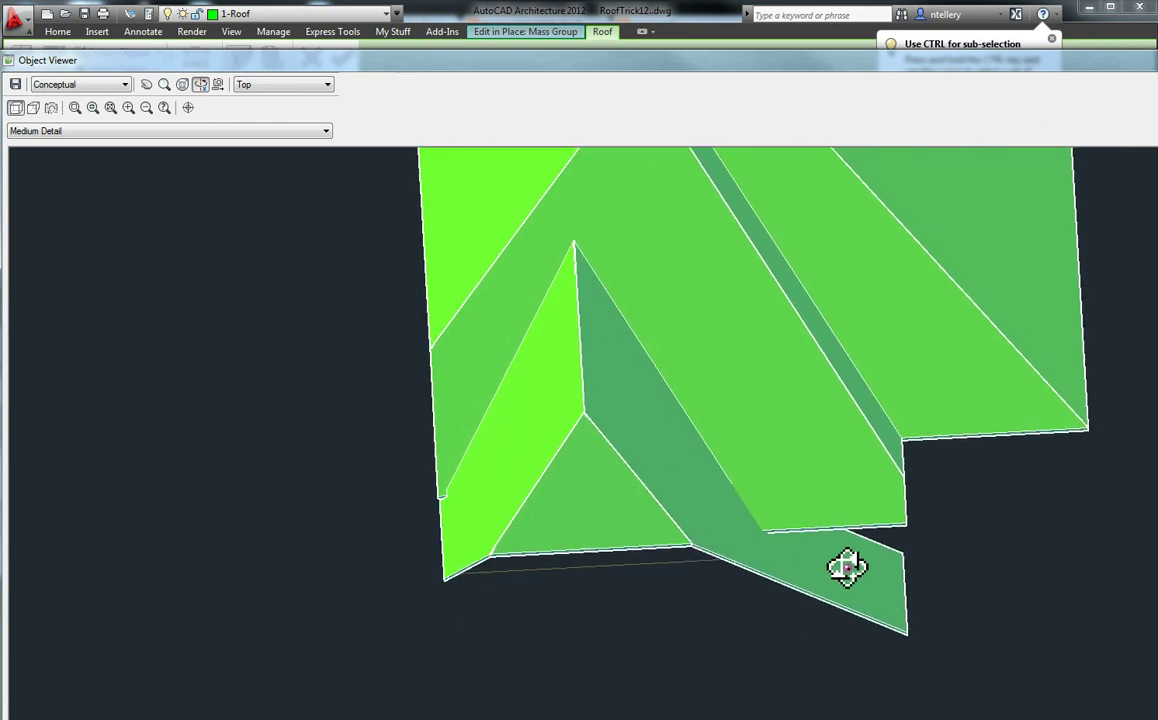
drag(893, 602, 781, 515)
scroll(782, 525, down, 3)
drag(729, 484, 834, 531)
scroll(793, 471, up, 4)
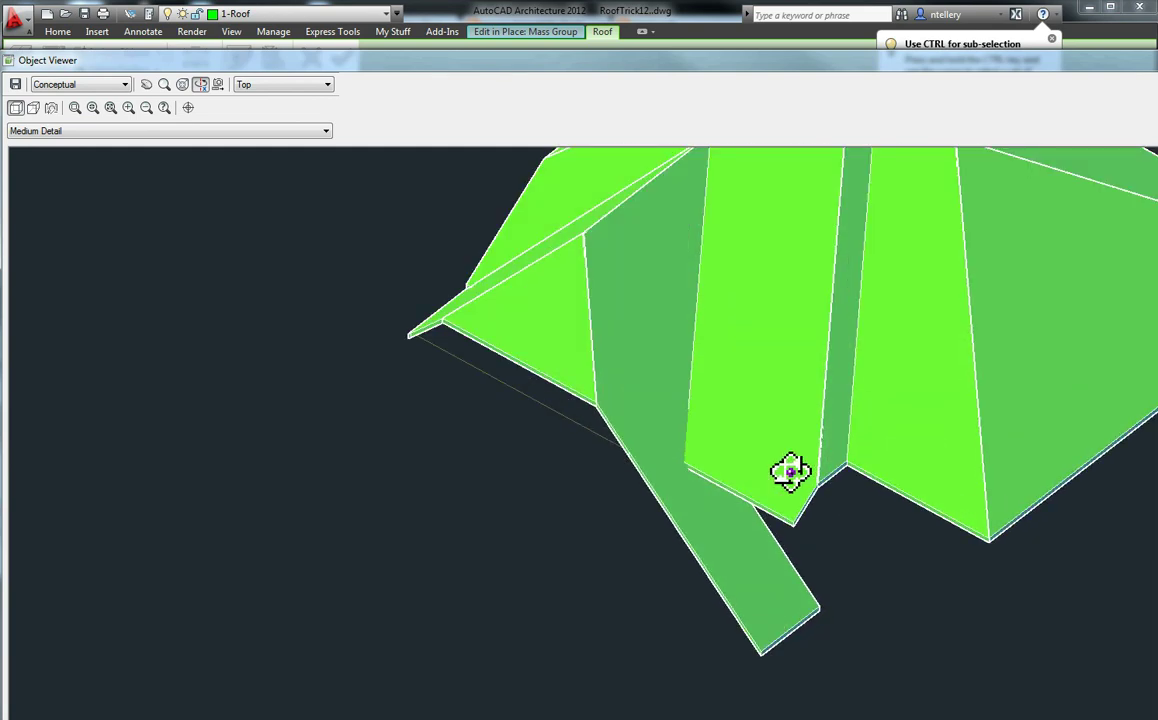
right_click(780, 335)
click(795, 343)
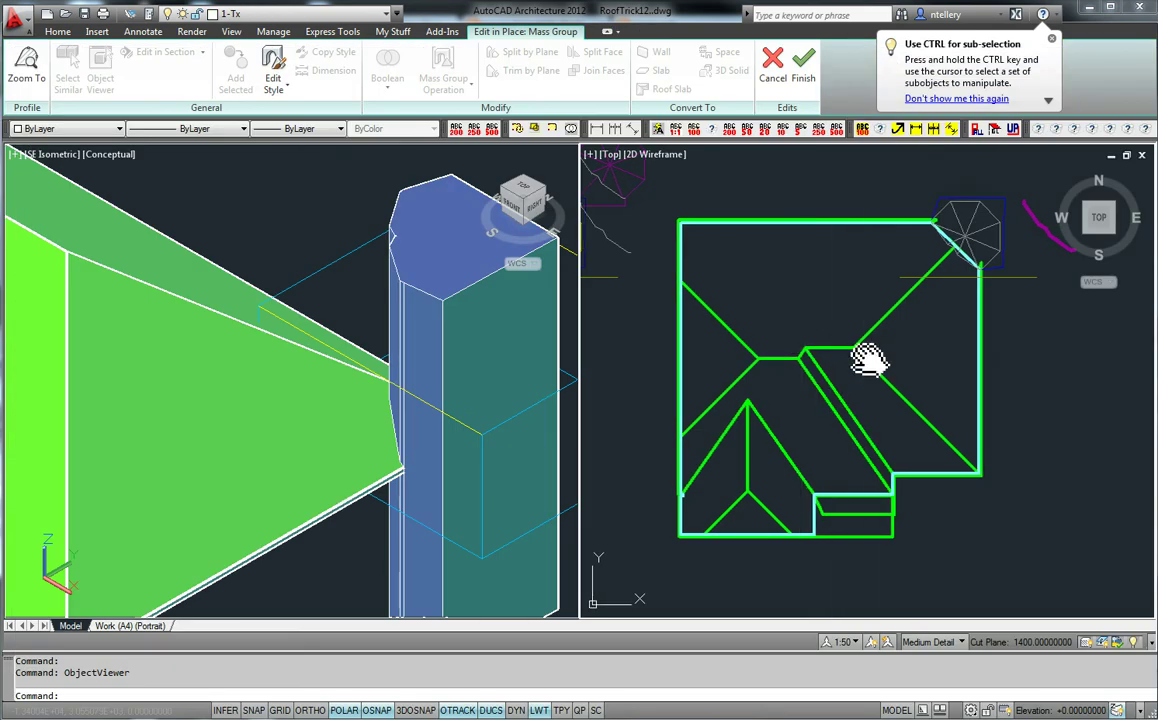
Finish the in-place edit of the main roof's mass group and bring the neighbouring roof variants into view.
click(803, 68)
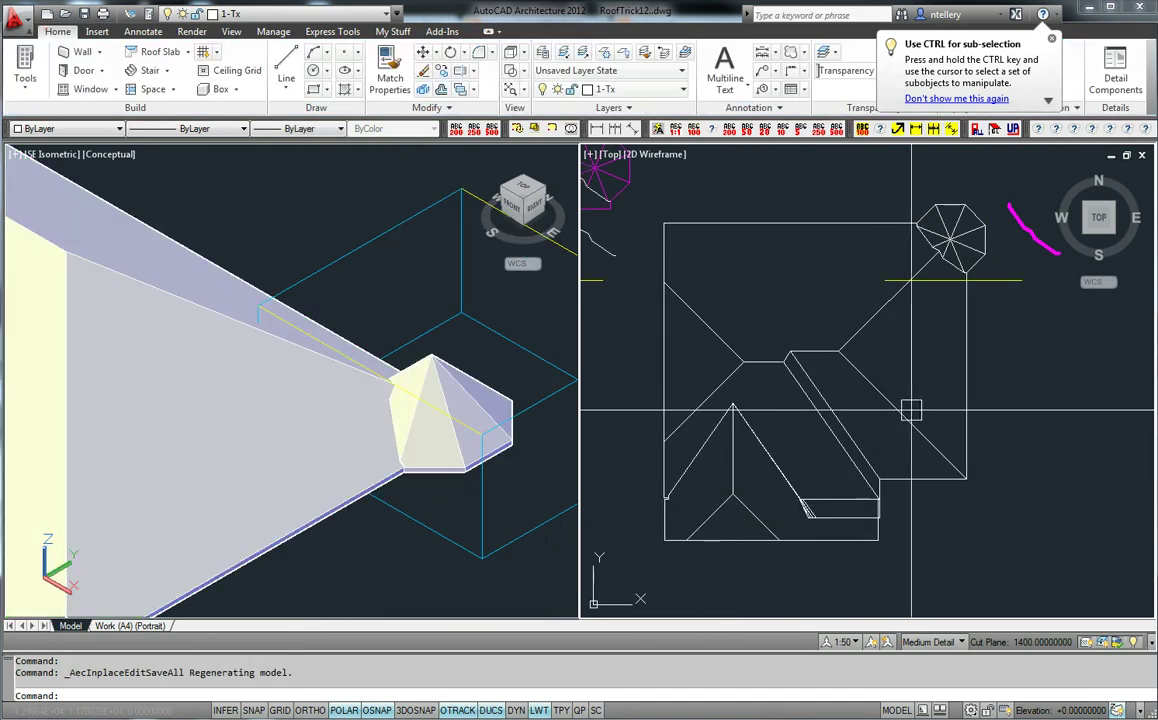
scroll(900, 405, down, 5)
scroll(920, 398, up, 3)
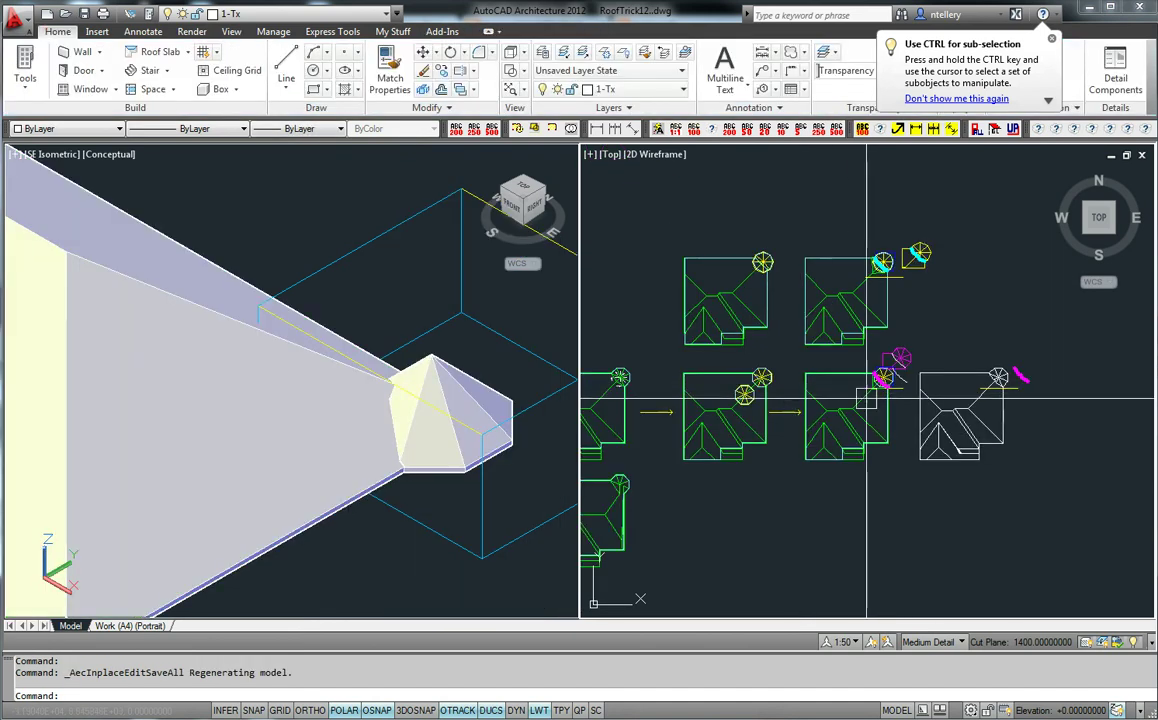